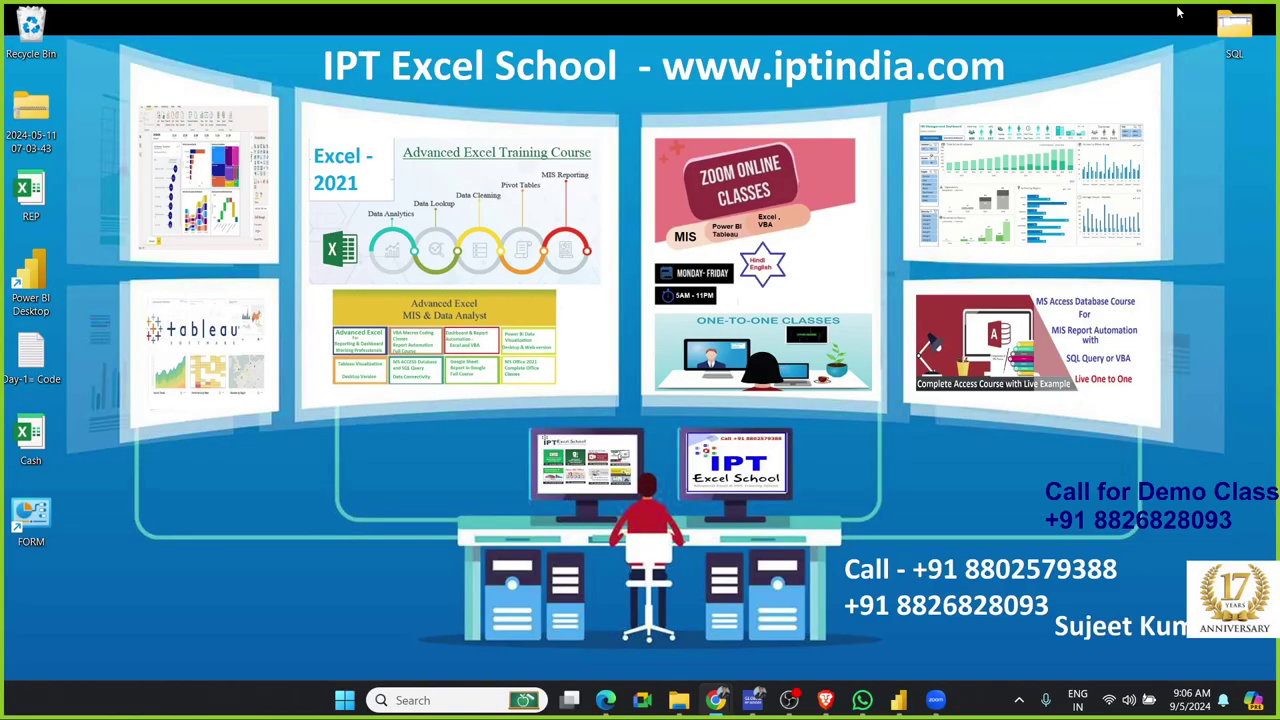
Bring up the Power BI Desktop start screen, then minimise it back to the desktop.
{"action": "left_click", "coordinate": [911, 702]}
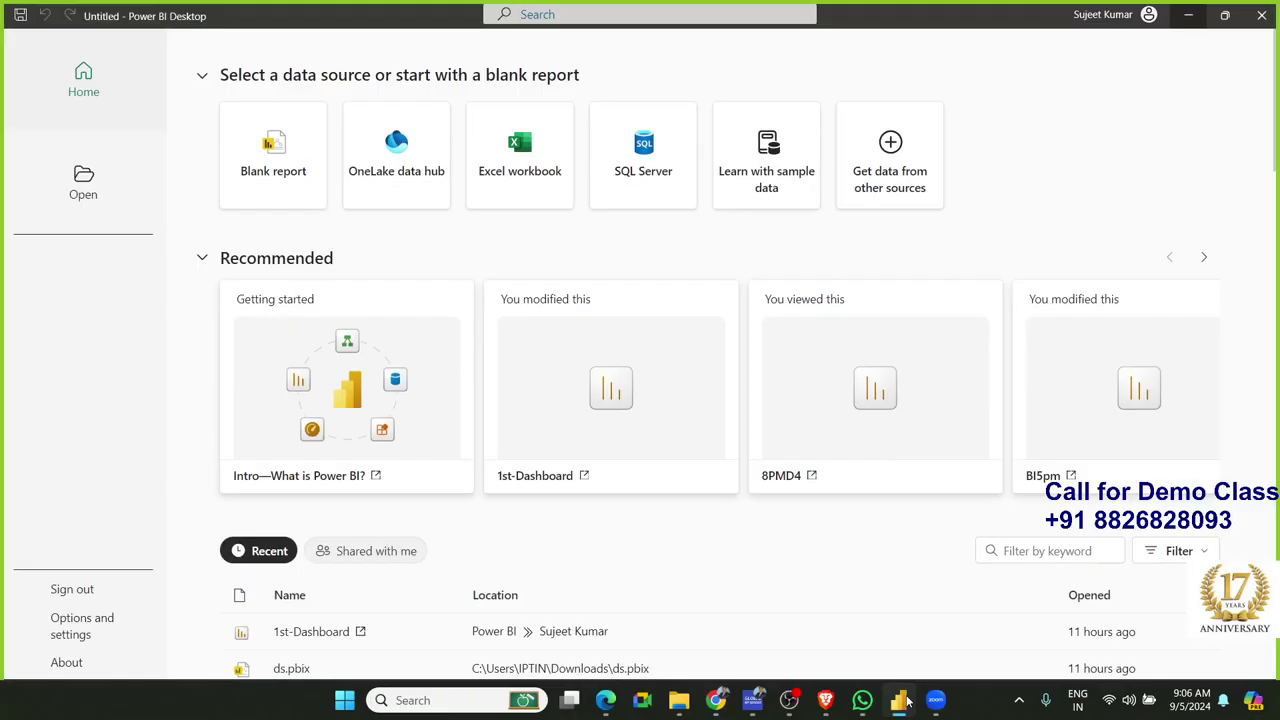
{"action": "left_click", "coordinate": [907, 703]}
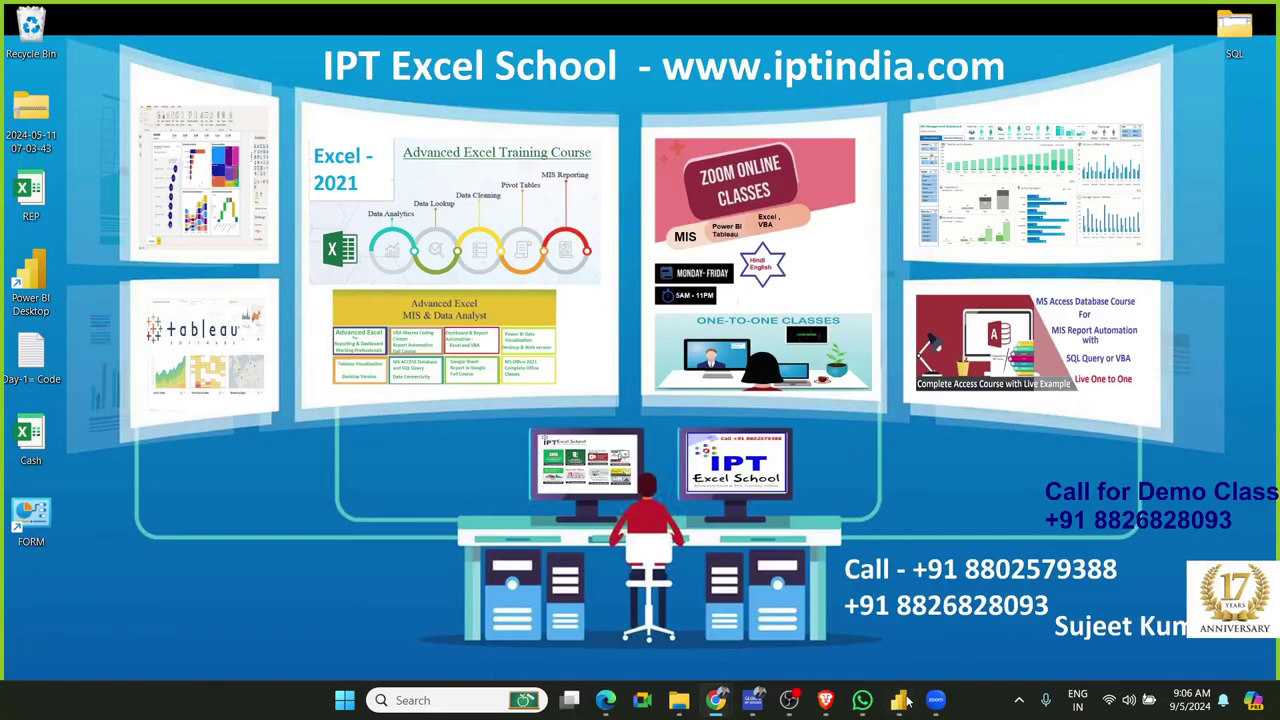
{"action": "left_click", "coordinate": [907, 703]}
{"action": "left_click", "coordinate": [907, 703]}
{"action": "left_click", "coordinate": [906, 692]}
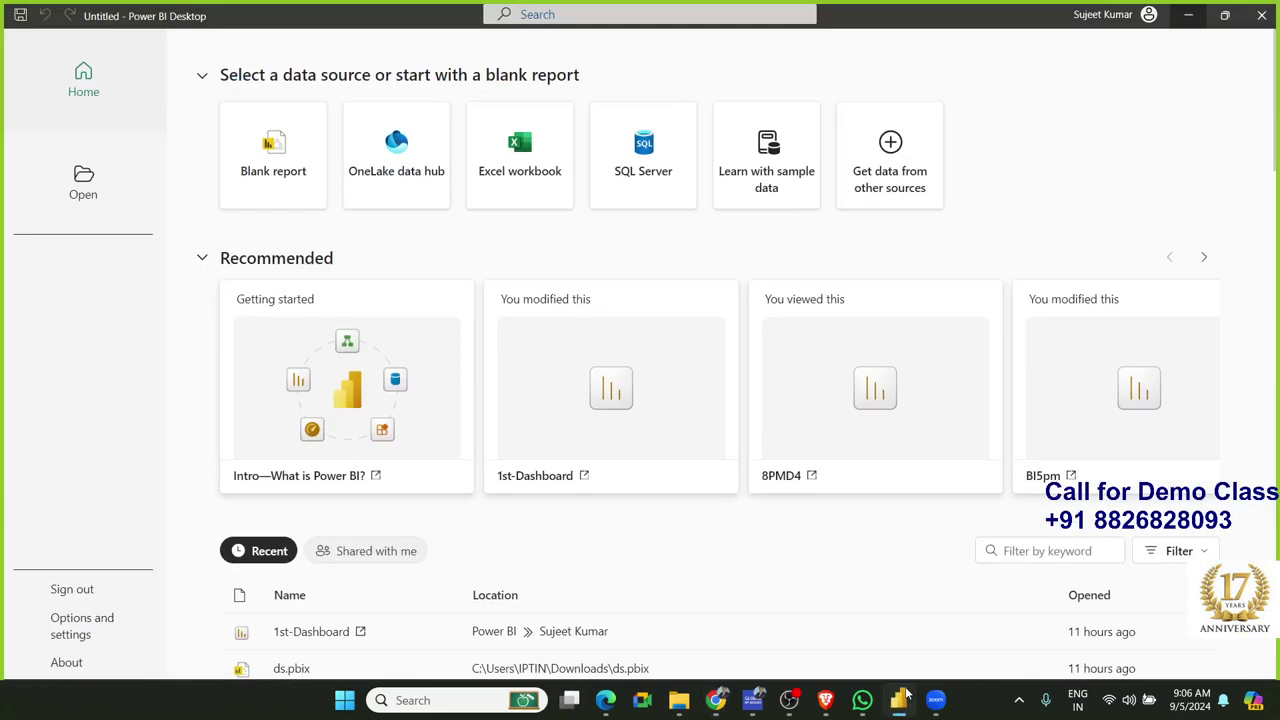
{"action": "left_click", "coordinate": [906, 692]}
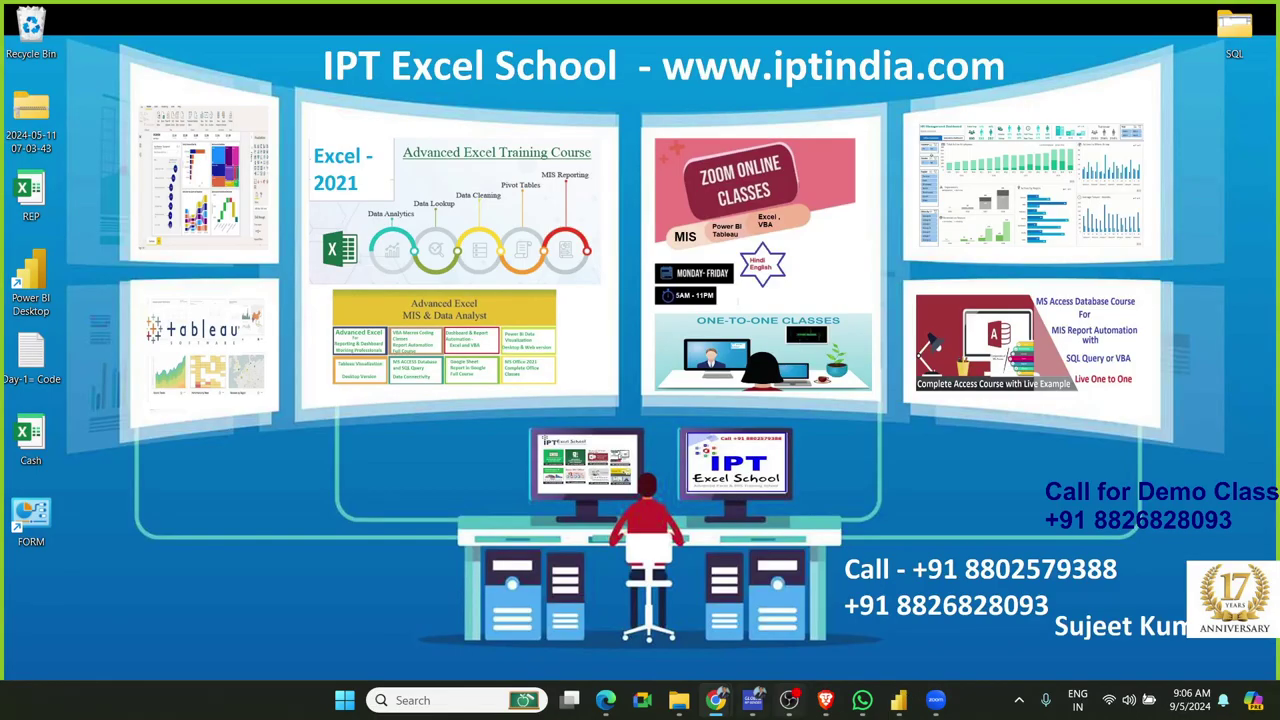
On the EXCEL MIS TRAINING Google Play page, select the app title and open a new tab.
{"action": "mouse_move", "coordinate": [716, 700]}
{"action": "left_click", "coordinate": [753, 660]}
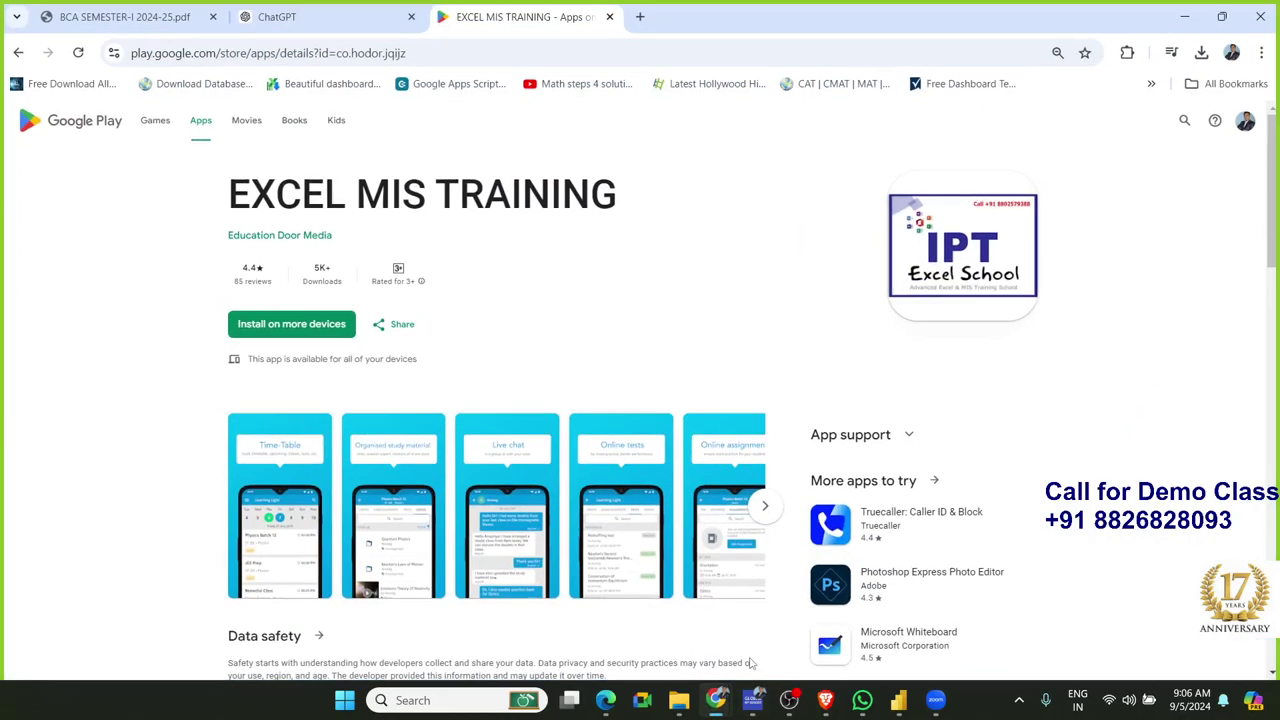
{"action": "triple_click", "coordinate": [396, 181]}
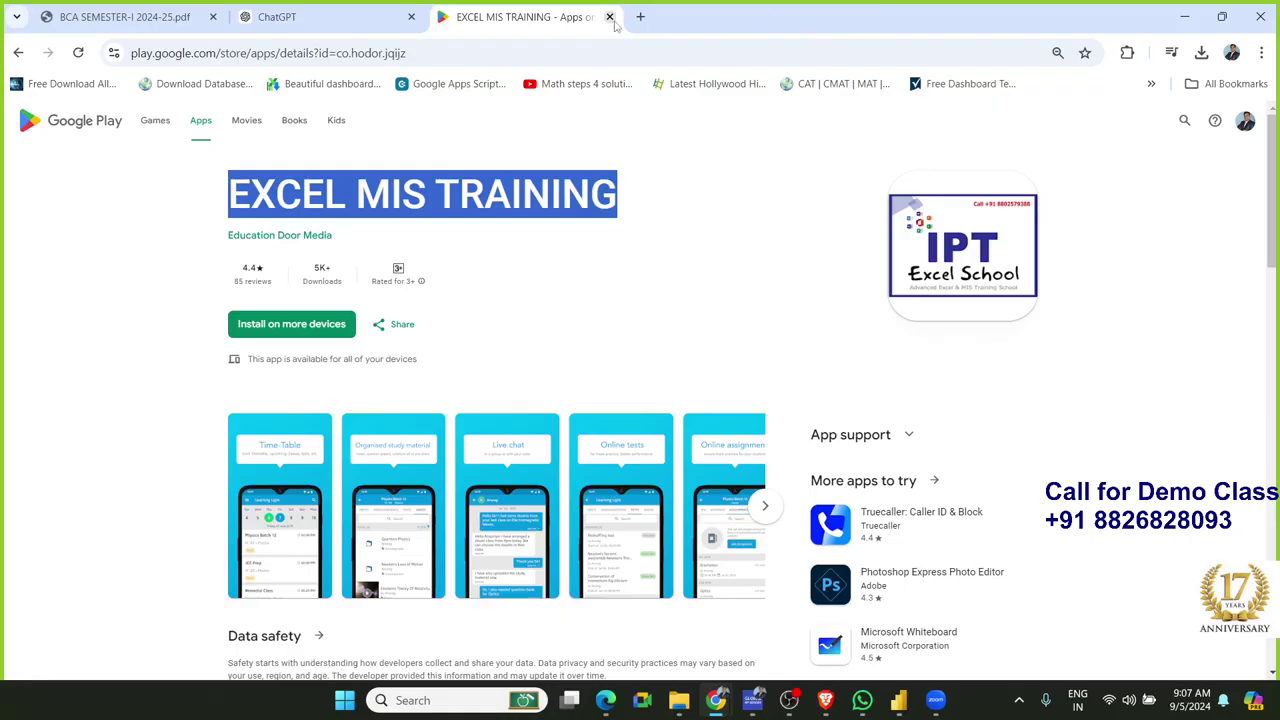
{"action": "left_click", "coordinate": [641, 17]}
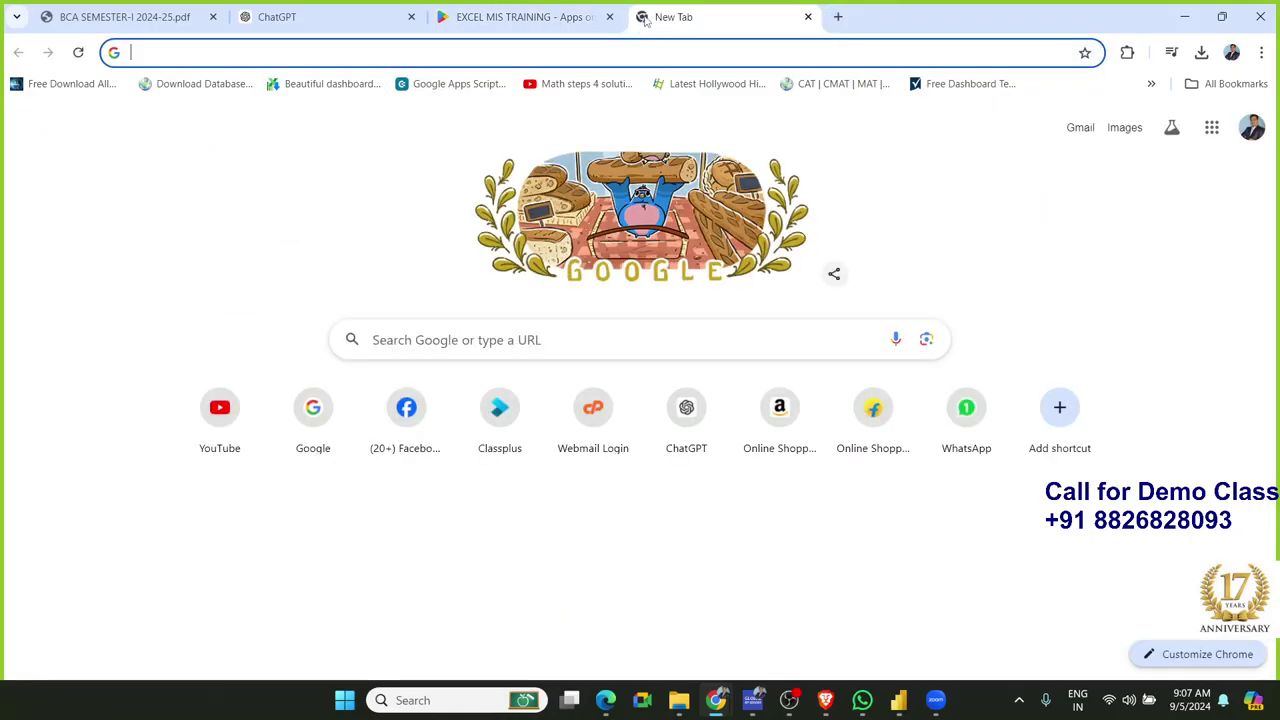
Go to app.iptindia.com and open the Microsoft Power BI course, noting its 103 videos.
{"action": "type", "text": "ap"}
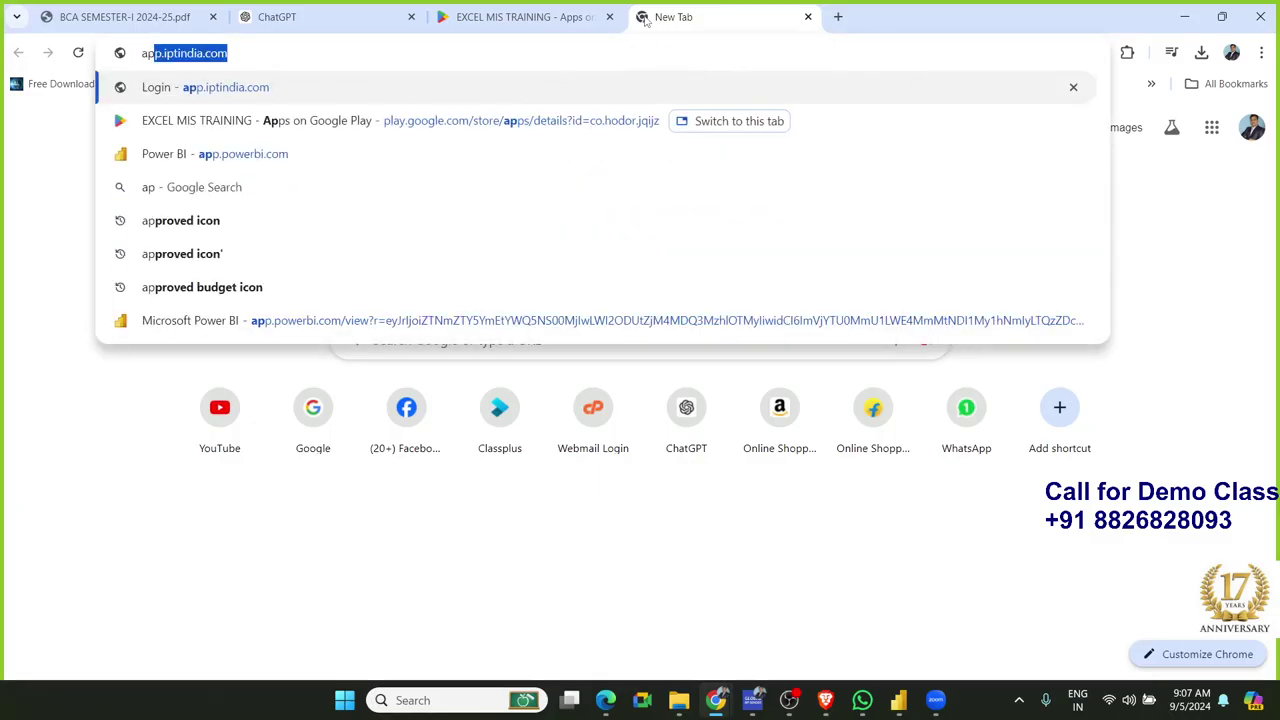
{"action": "key", "text": "Return"}
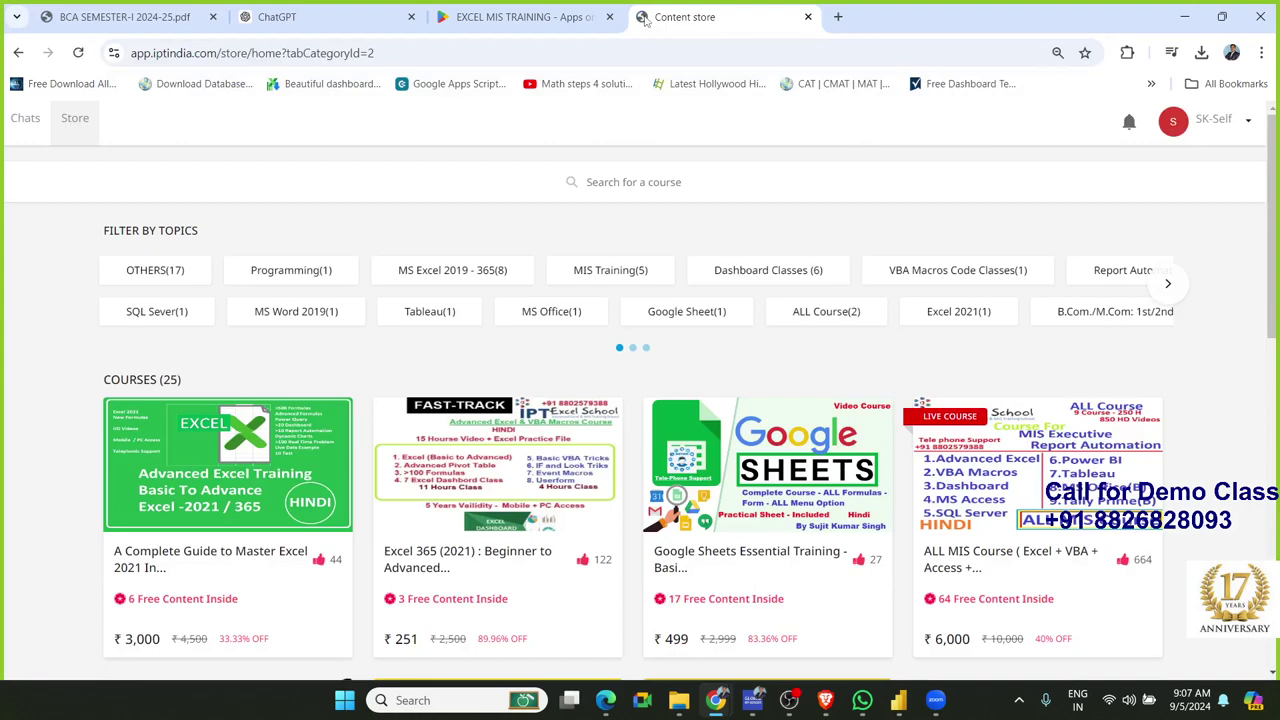
{"action": "scroll", "coordinate": [525, 316], "scroll_direction": "down", "scroll_amount": 4}
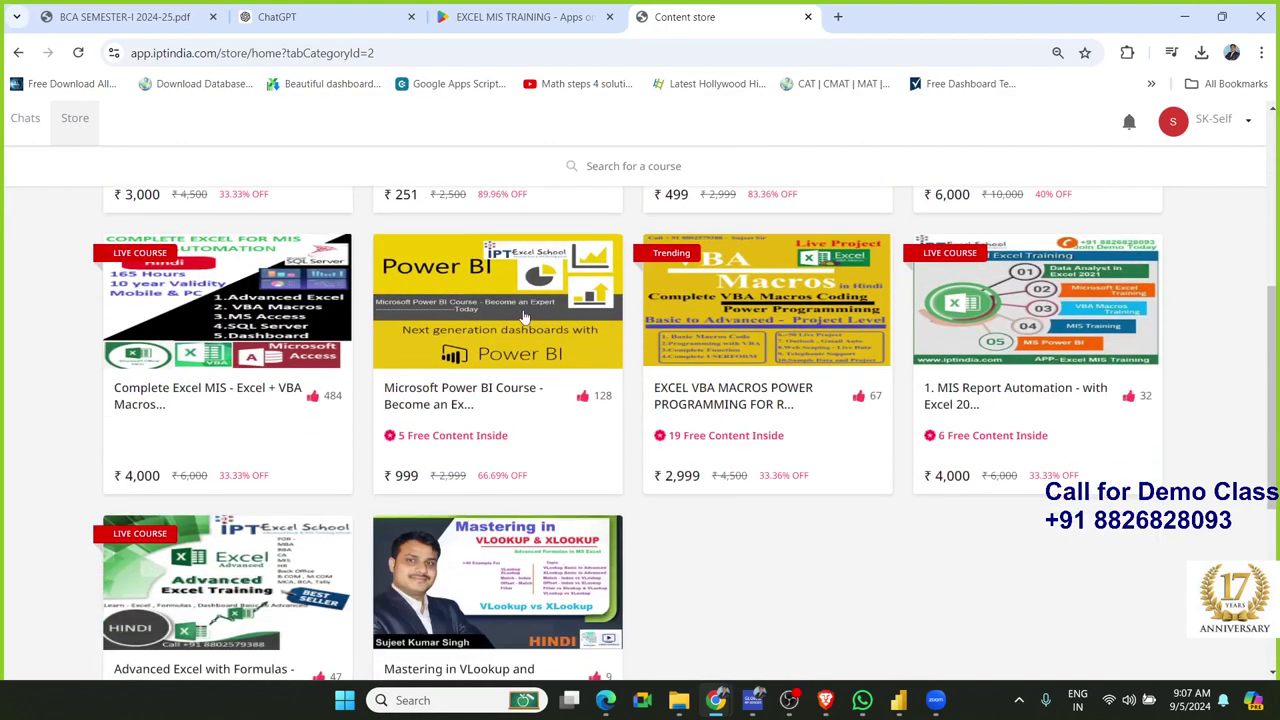
{"action": "left_click", "coordinate": [525, 316]}
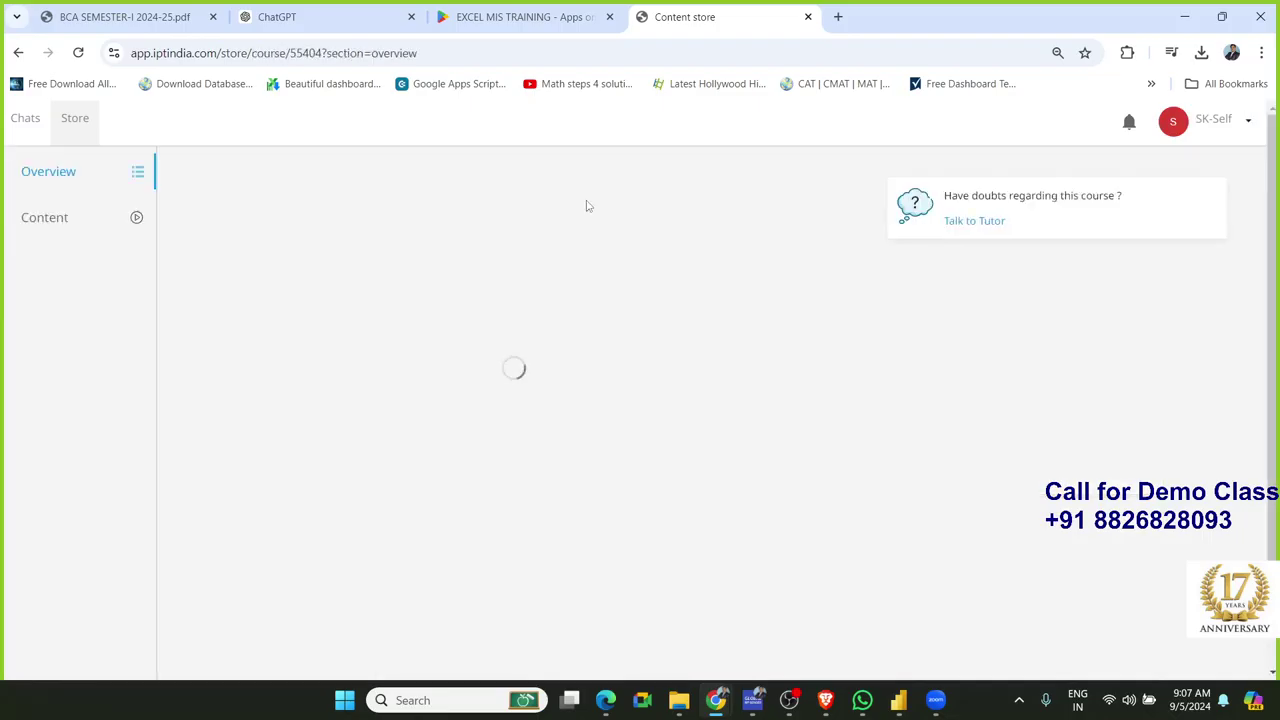
{"action": "scroll", "coordinate": [337, 420], "scroll_direction": "down", "scroll_amount": 2}
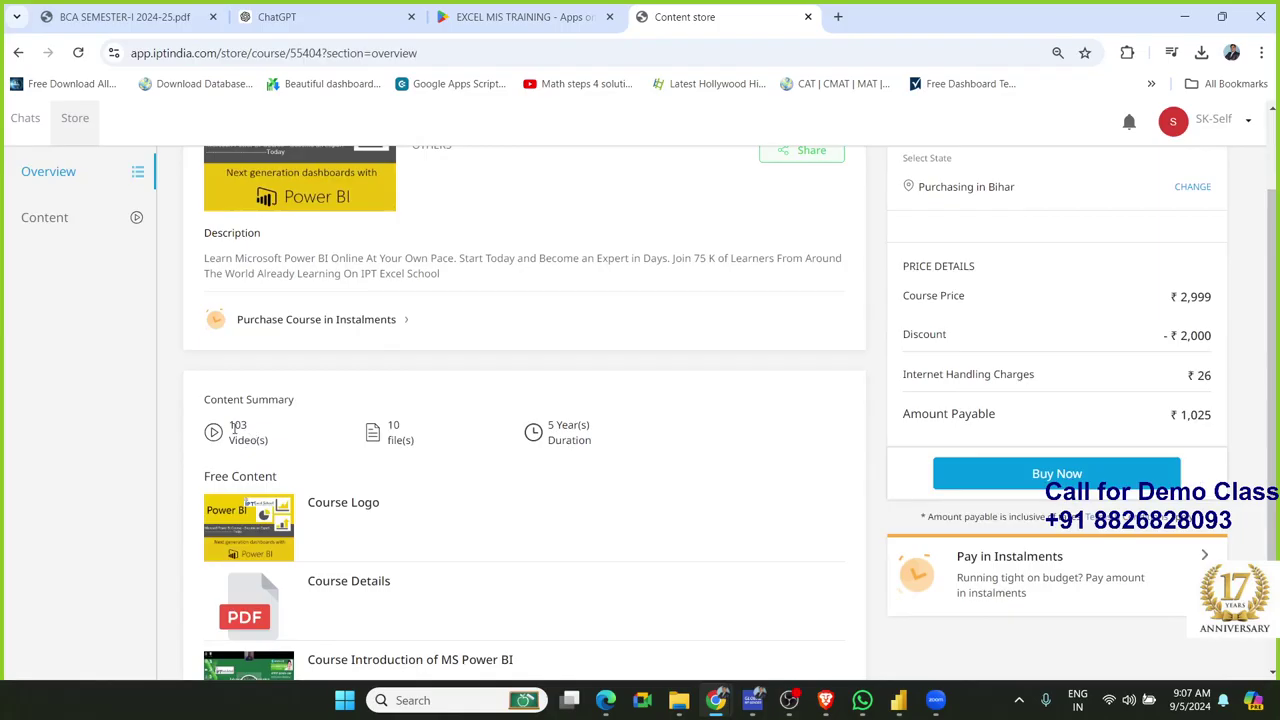
{"action": "double_click", "coordinate": [234, 428]}
{"action": "scroll", "coordinate": [234, 428], "scroll_direction": "up", "scroll_amount": 2}
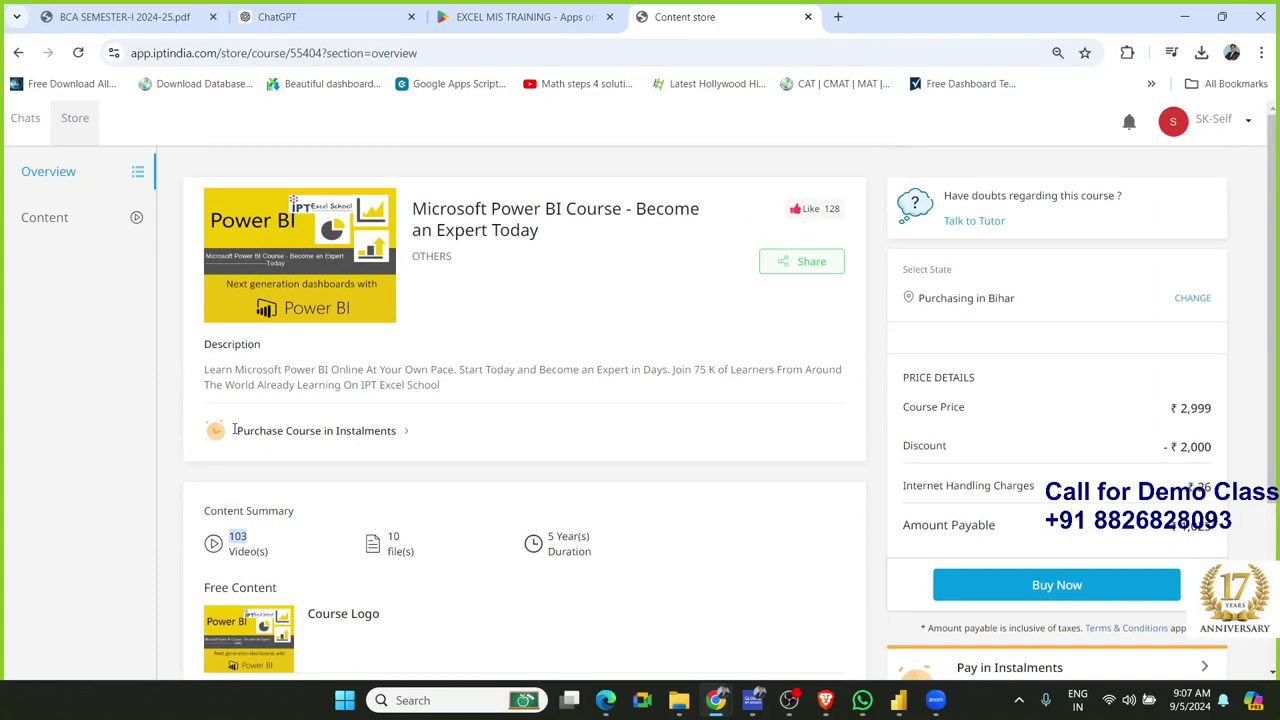
Browse the Power BI course's Content list.
{"action": "left_click", "coordinate": [90, 230]}
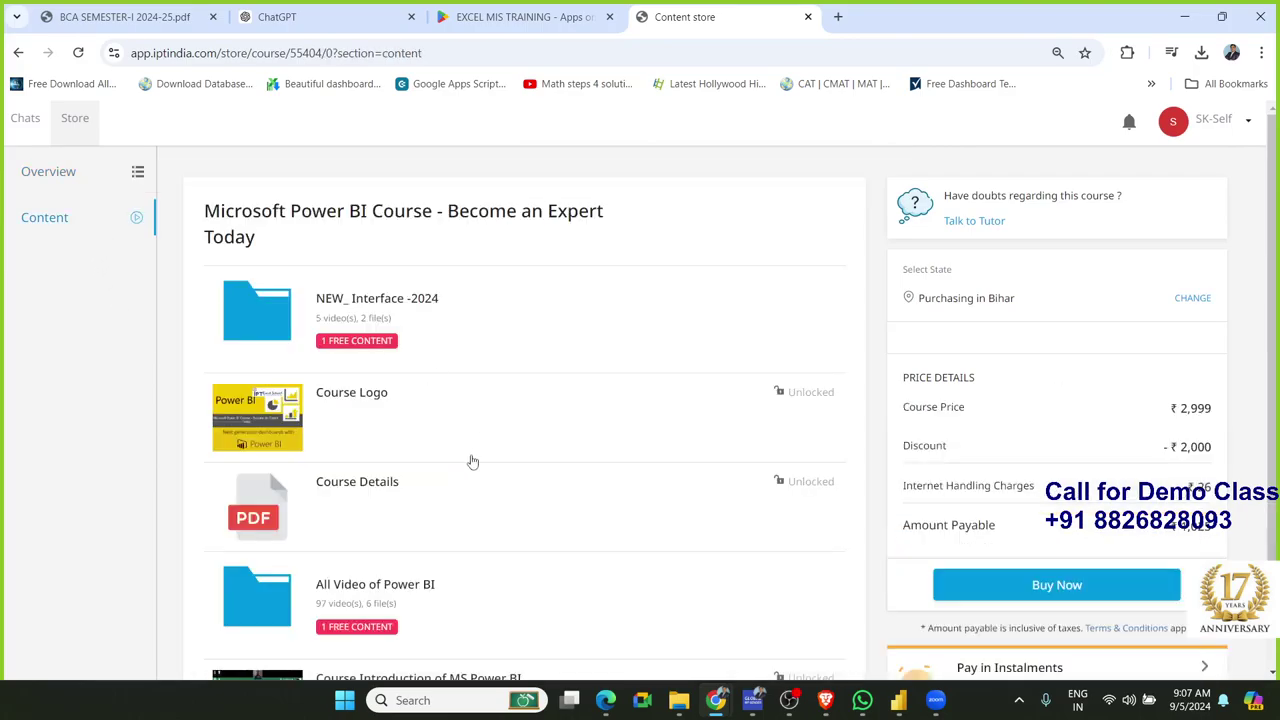
{"action": "left_click", "coordinate": [425, 328]}
{"action": "left_click", "coordinate": [425, 328]}
{"action": "left_click", "coordinate": [1183, 410]}
{"action": "scroll", "coordinate": [1196, 544], "scroll_direction": "down", "scroll_amount": 1}
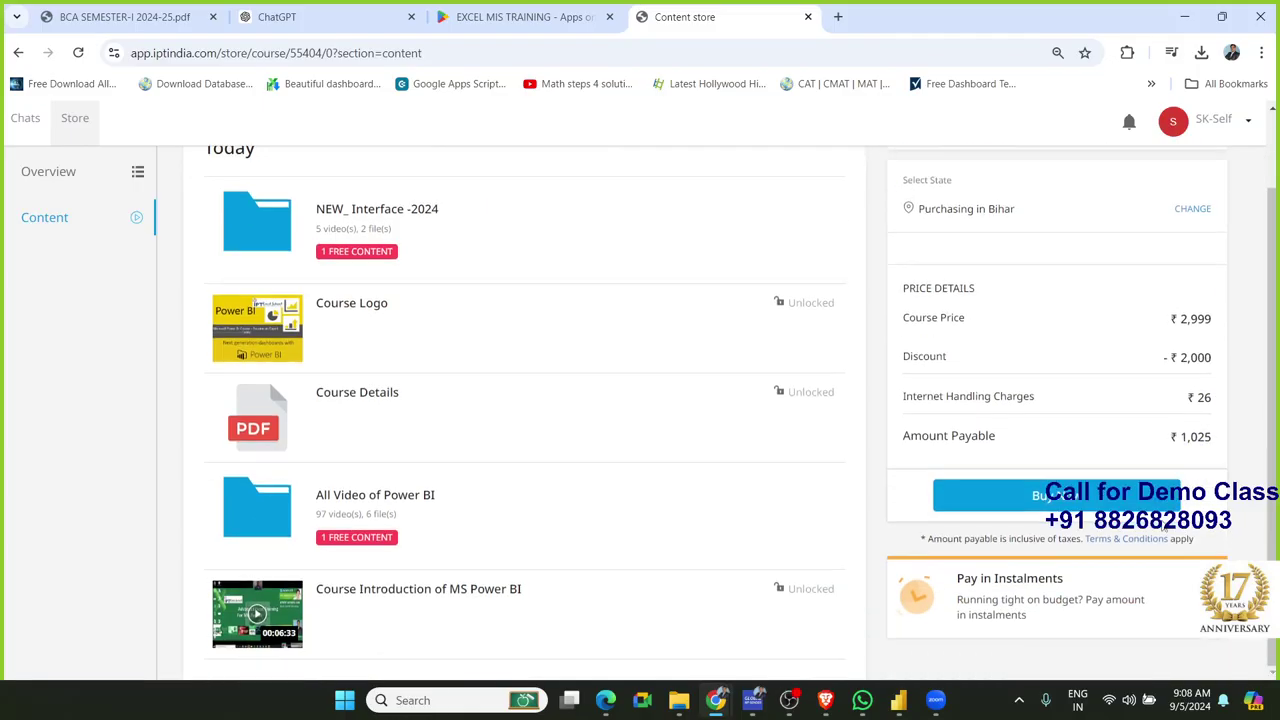
{"action": "scroll", "coordinate": [491, 329], "scroll_direction": "up", "scroll_amount": 1}
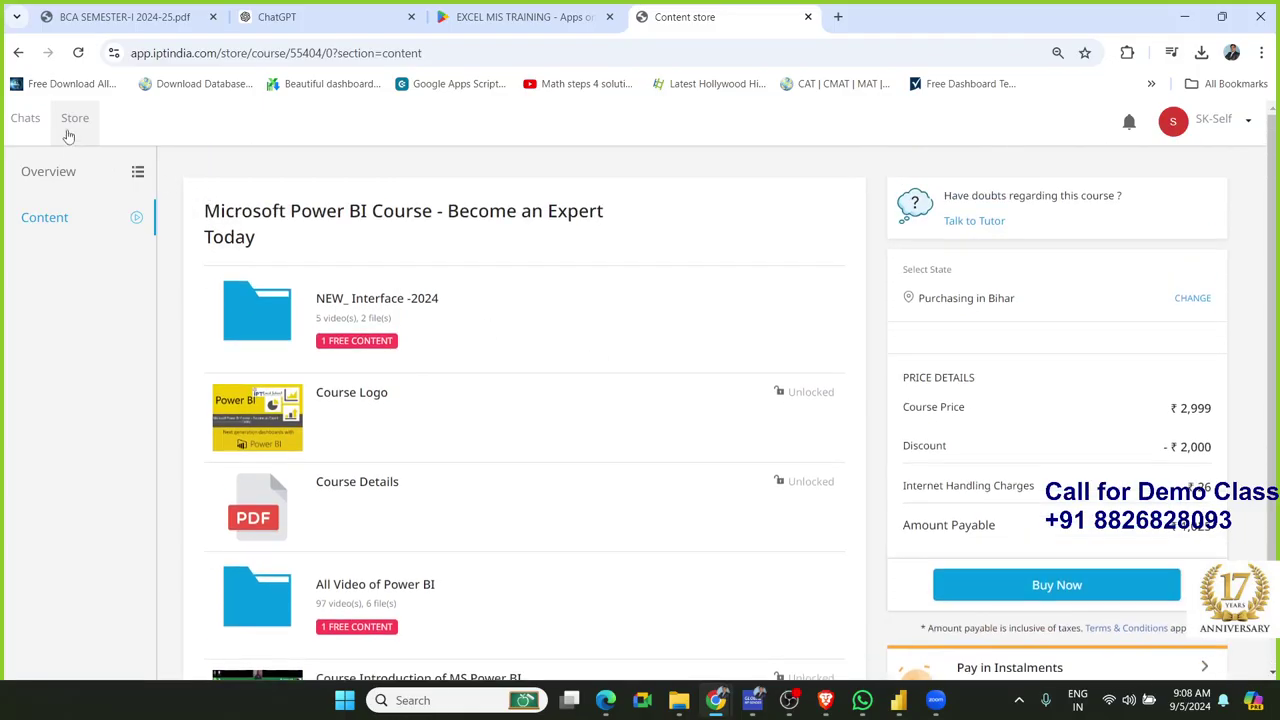
Return to the store listing, reopen the Microsoft Power BI course, and minimise Chrome.
{"action": "left_click", "coordinate": [18, 52]}
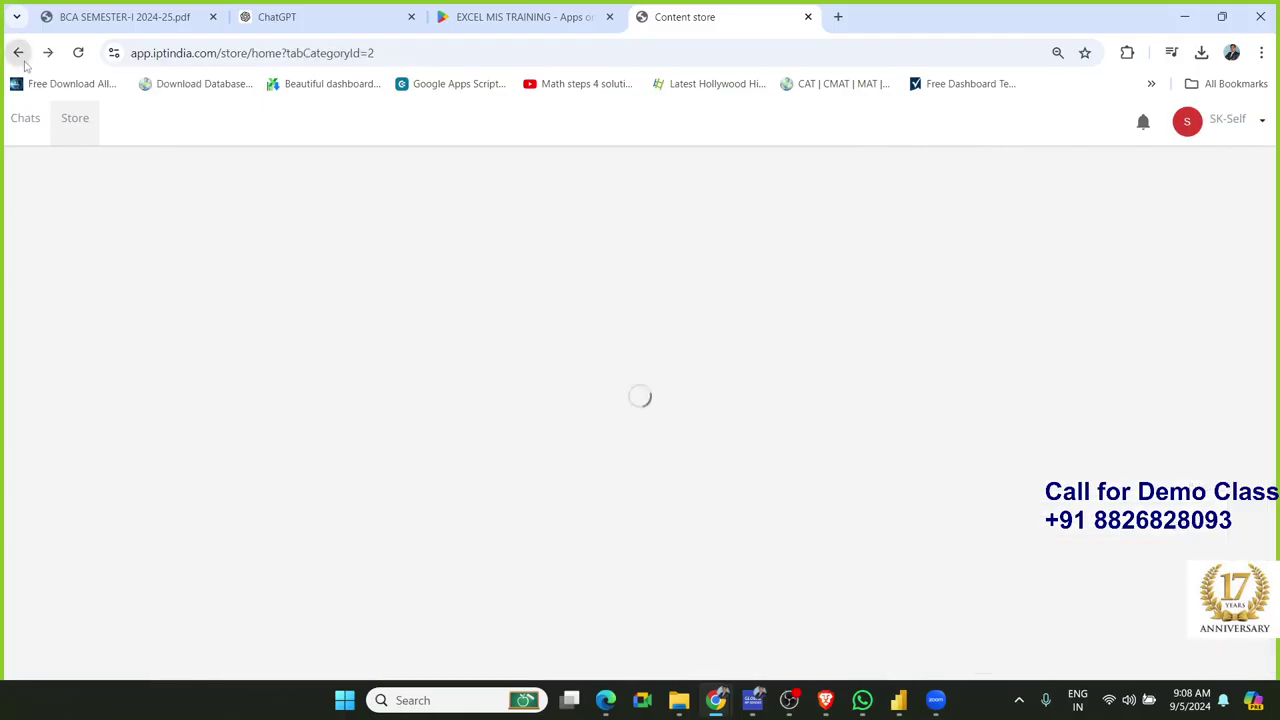
{"action": "scroll", "coordinate": [420, 425], "scroll_direction": "down", "scroll_amount": 5}
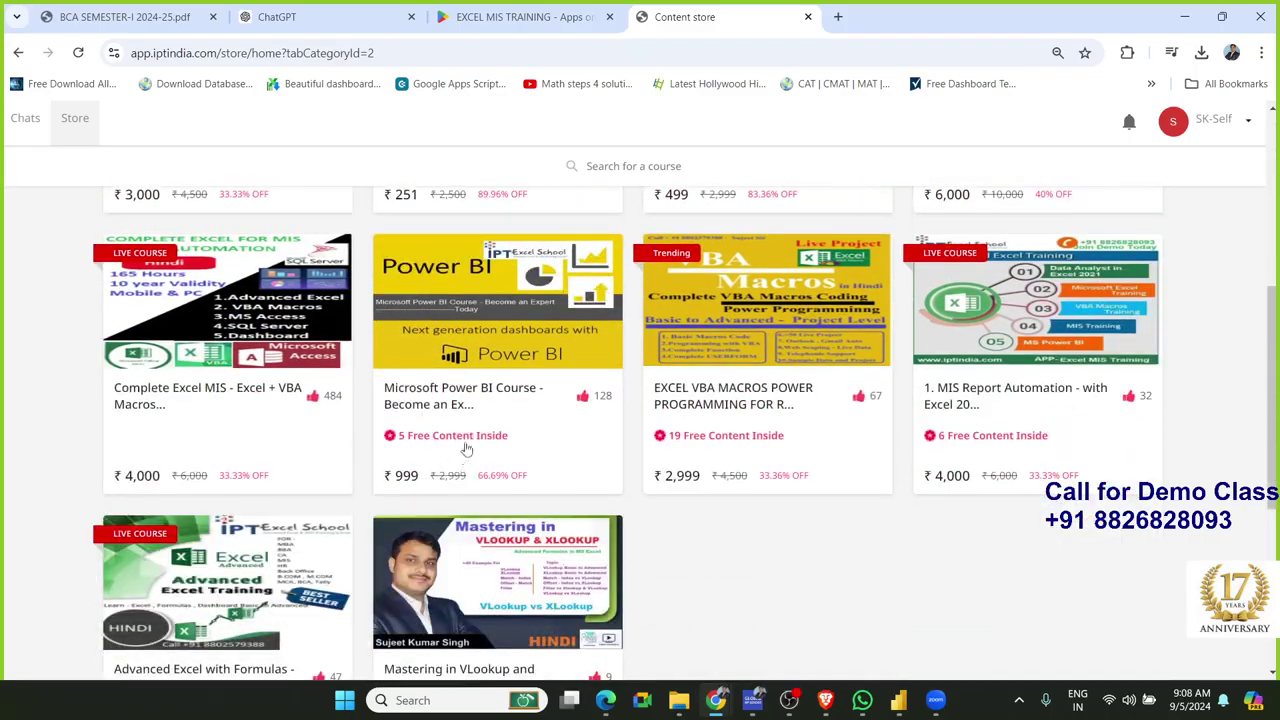
{"action": "left_click", "coordinate": [531, 424]}
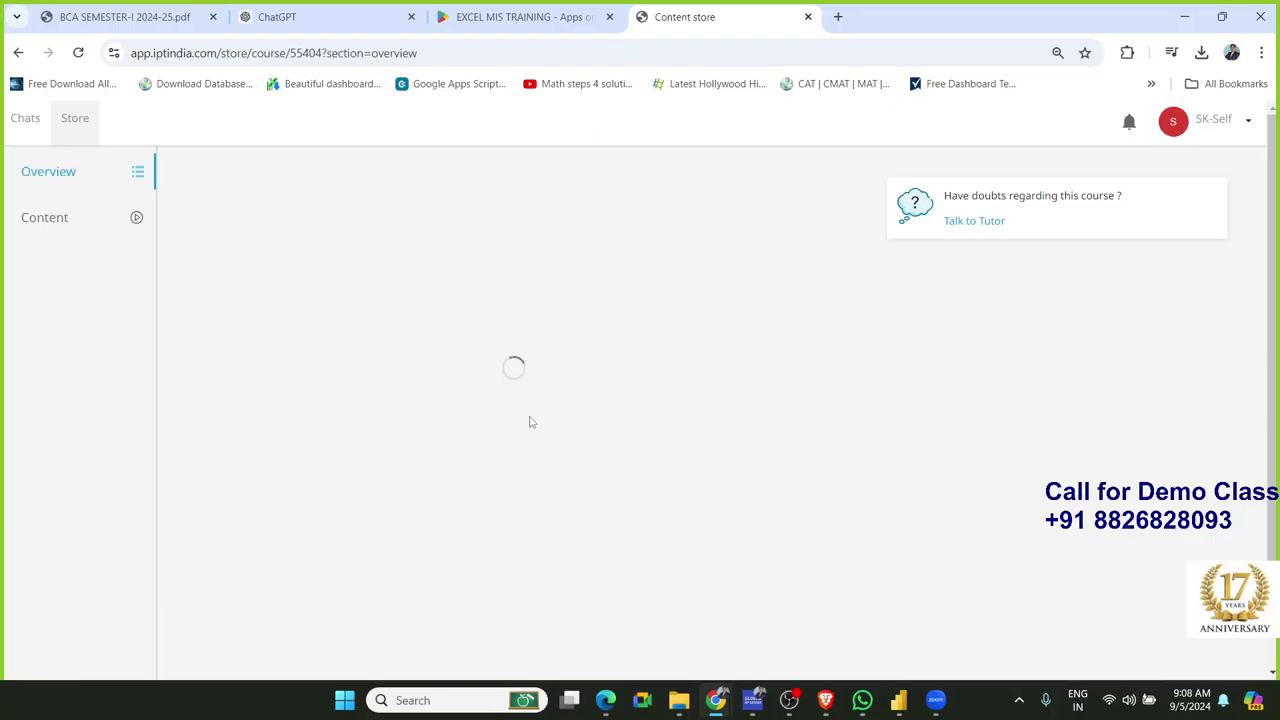
{"action": "left_click", "coordinate": [1184, 17]}
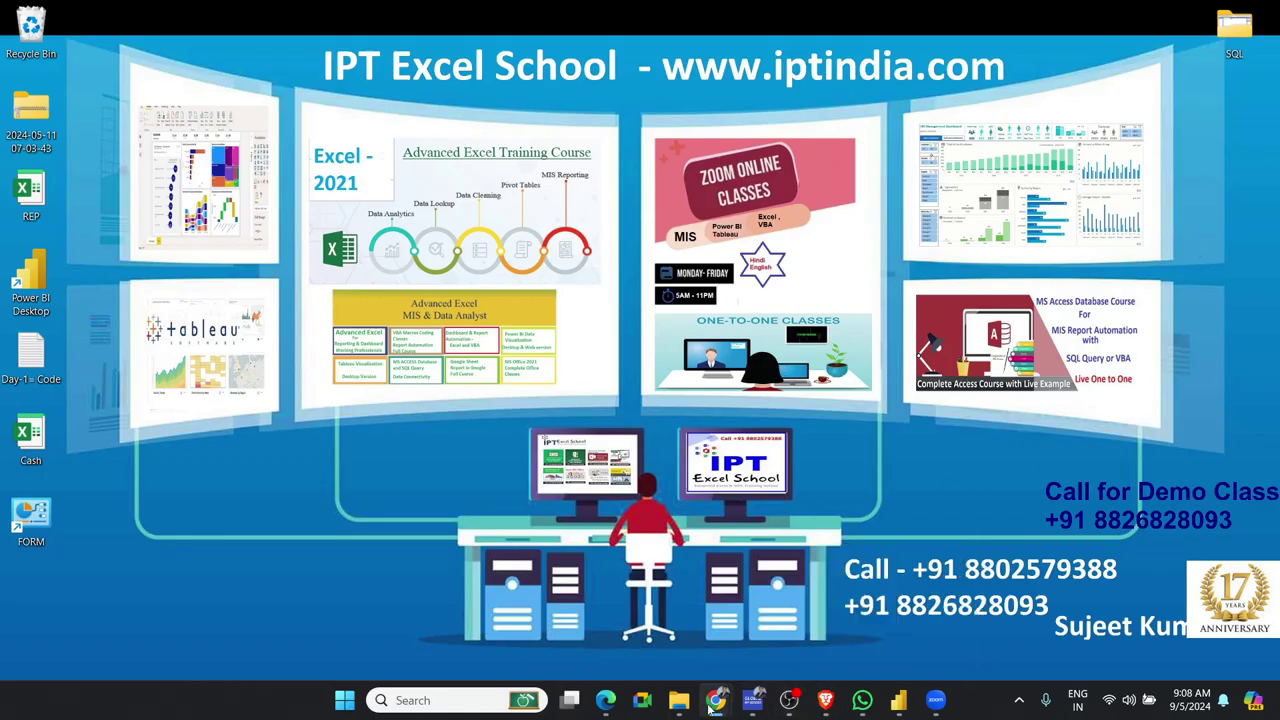
In the Final folder, check details of 8.XLMData_Link, 8.JSONData-Link and the 10 MB XMLData file.
{"action": "mouse_move", "coordinate": [679, 700]}
{"action": "left_click", "coordinate": [679, 640]}
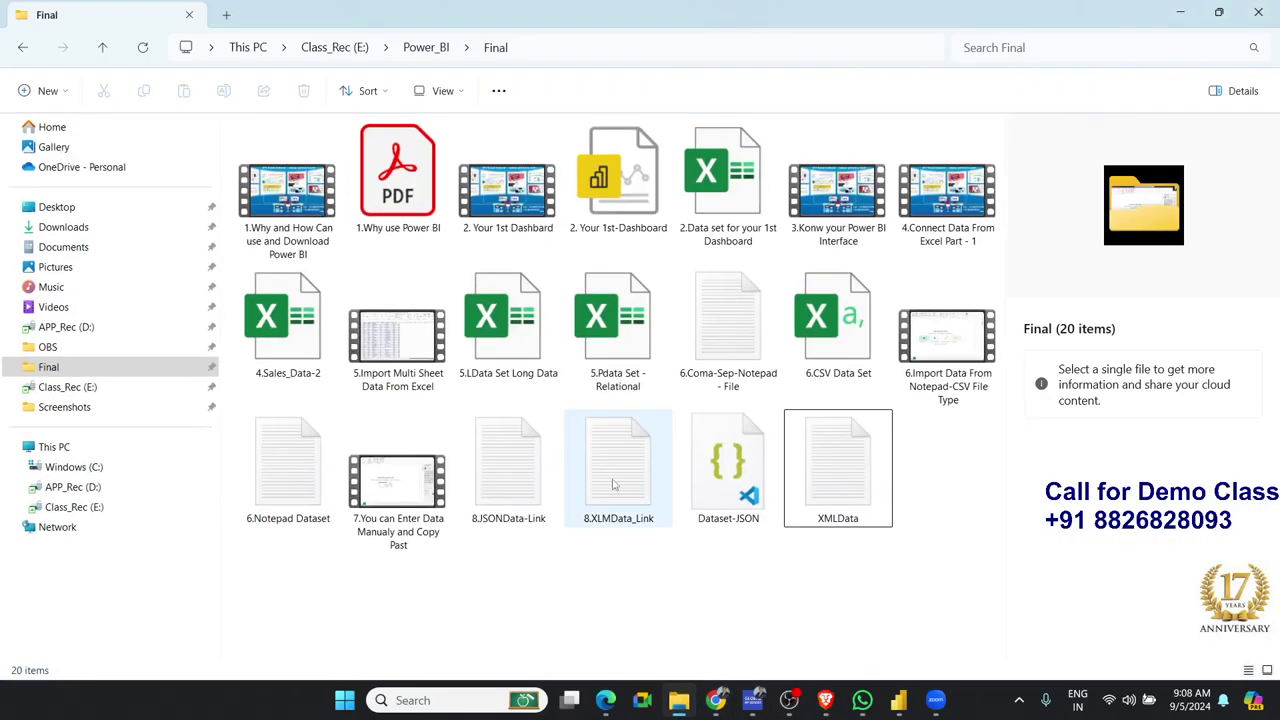
{"action": "left_click", "coordinate": [606, 528]}
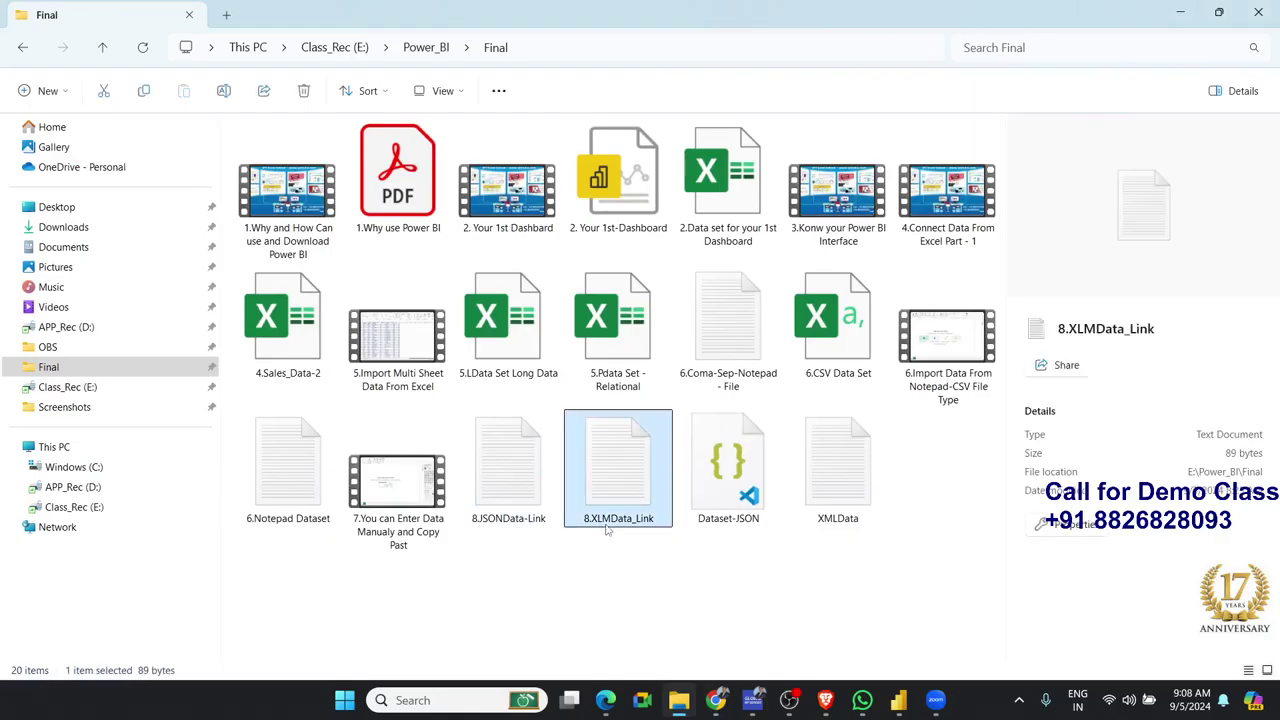
{"action": "left_click", "coordinate": [509, 528]}
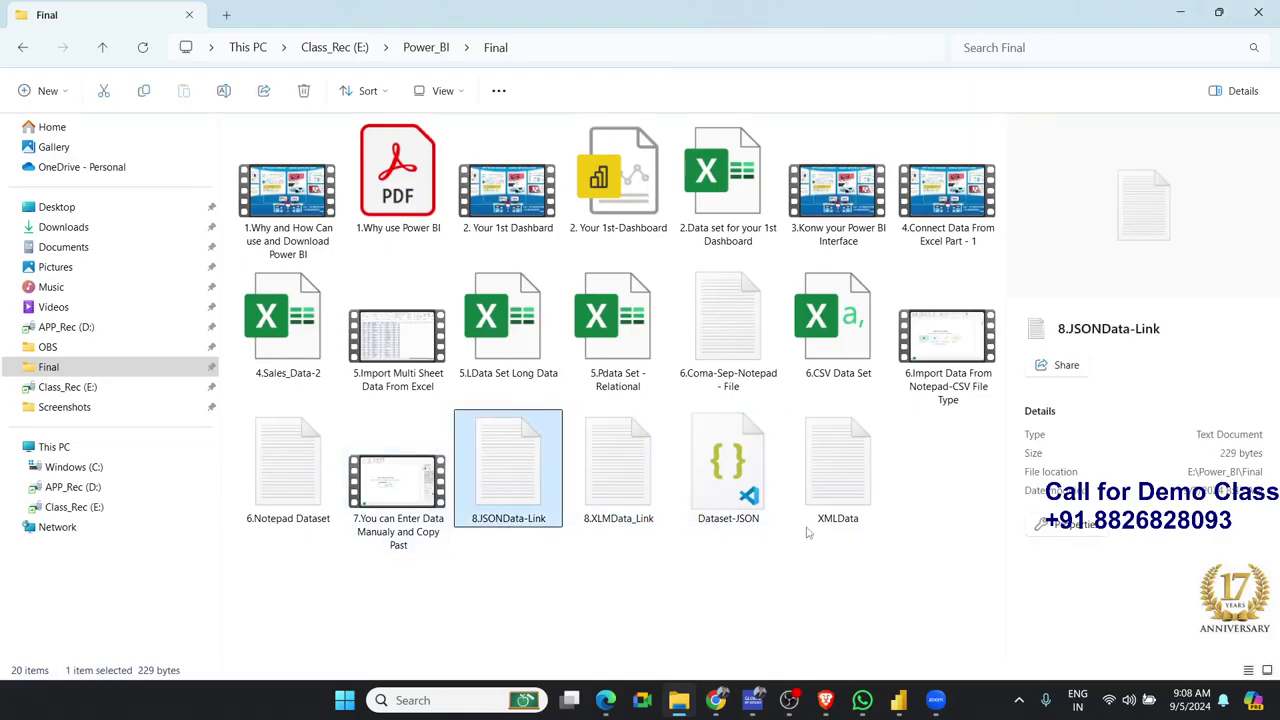
{"action": "left_click", "coordinate": [858, 530]}
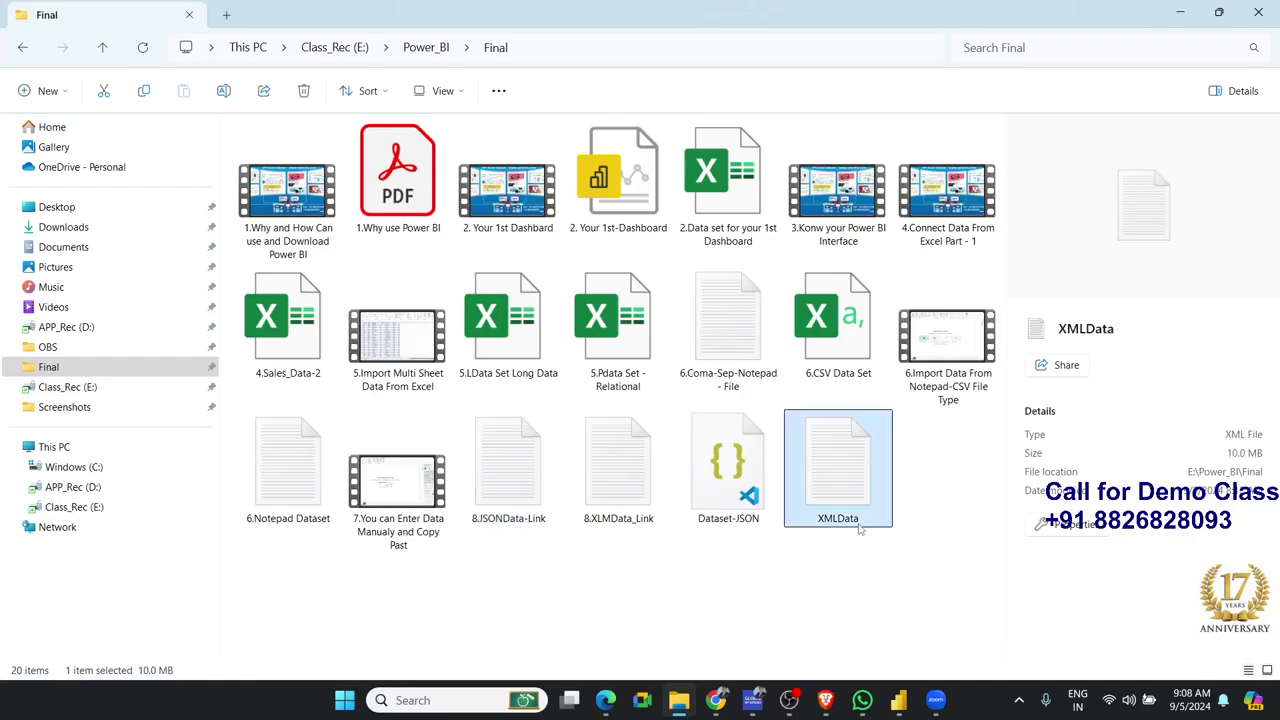
{"action": "double_click", "coordinate": [858, 530]}
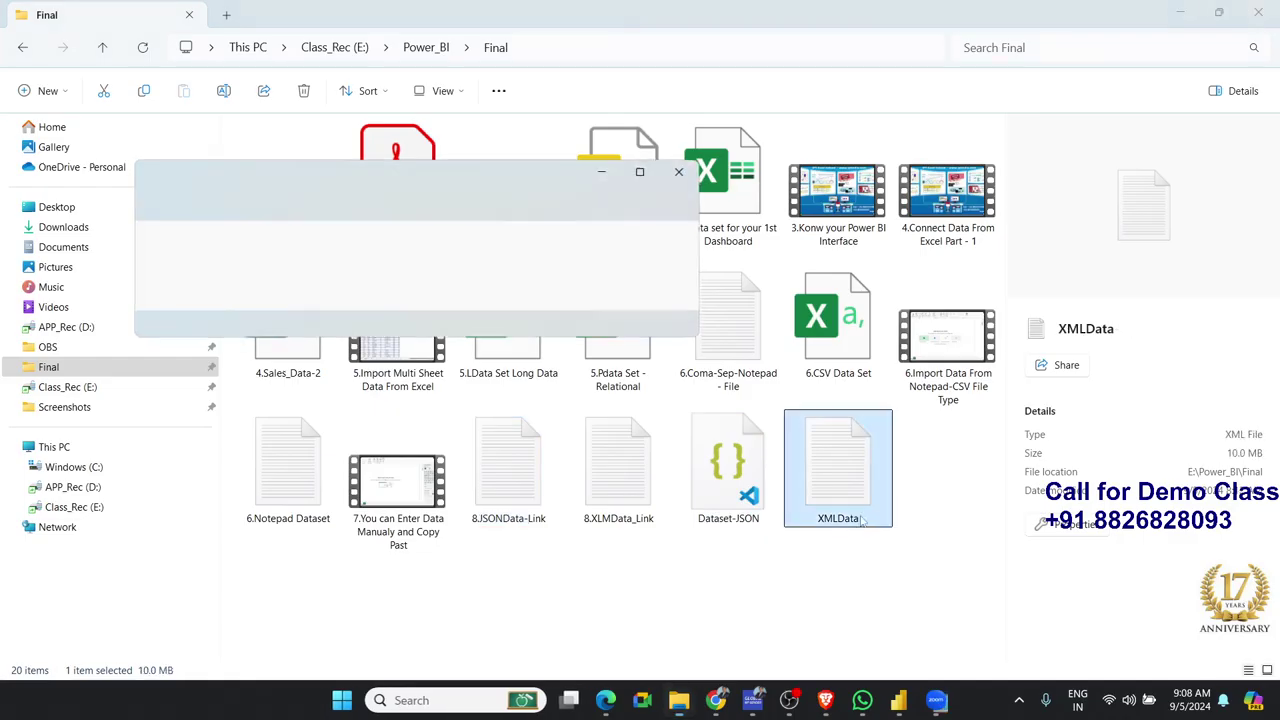
{"action": "left_click", "coordinate": [641, 173]}
{"action": "scroll", "coordinate": [523, 423], "scroll_direction": "down", "scroll_amount": 5}
{"action": "scroll", "coordinate": [523, 423], "scroll_direction": "down", "scroll_amount": 7}
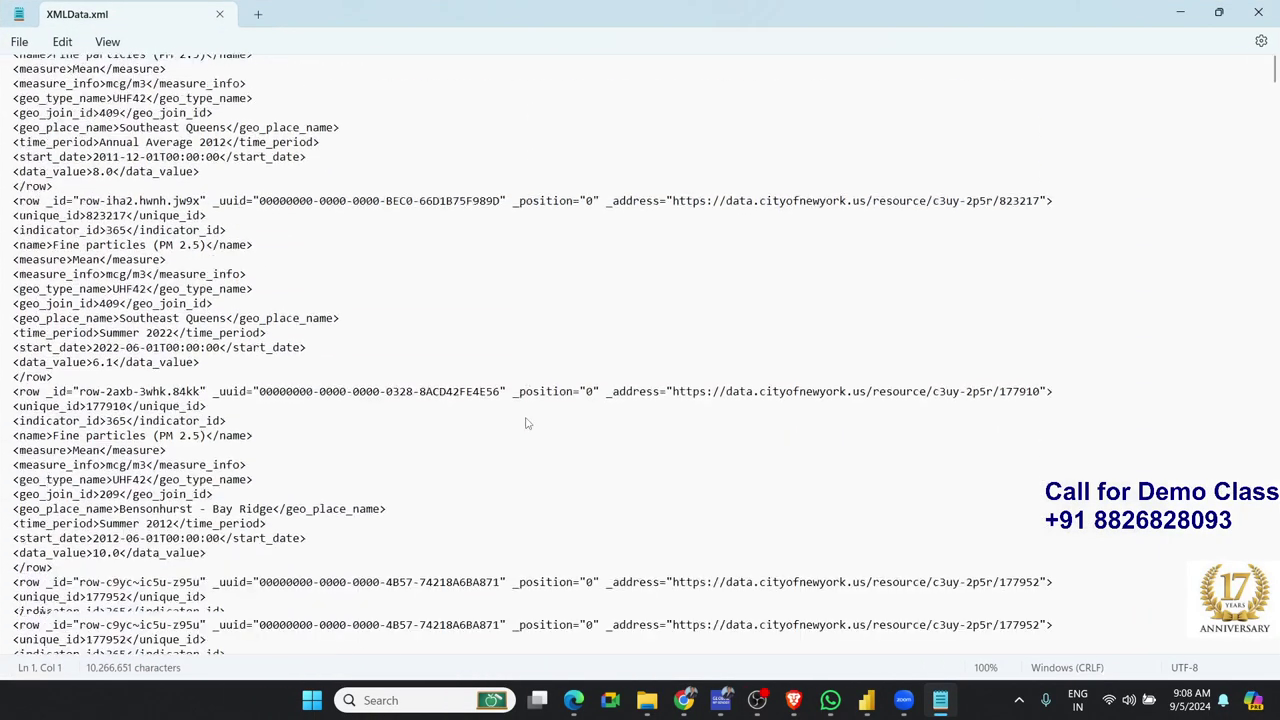
{"action": "scroll", "coordinate": [527, 423], "scroll_direction": "down", "scroll_amount": 5}
{"action": "scroll", "coordinate": [527, 423], "scroll_direction": "down", "scroll_amount": 5}
{"action": "scroll", "coordinate": [527, 423], "scroll_direction": "down", "scroll_amount": 5}
{"action": "scroll", "coordinate": [527, 423], "scroll_direction": "down", "scroll_amount": 5}
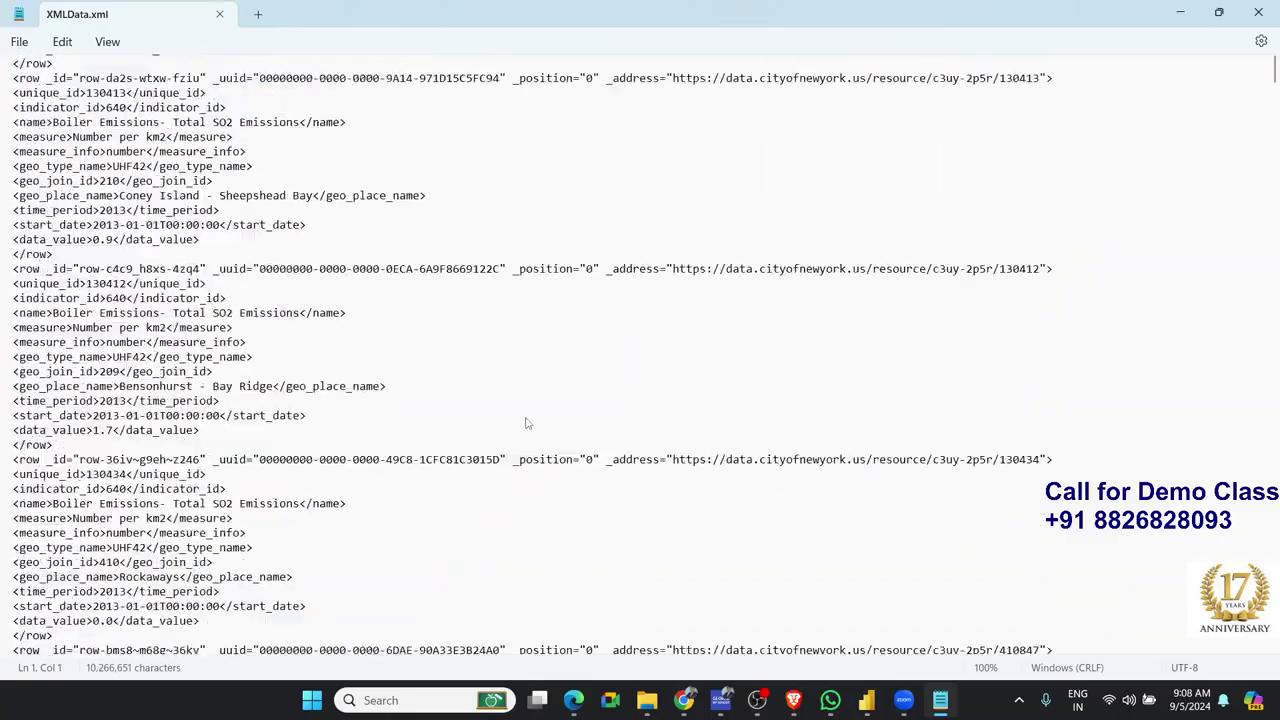
{"action": "scroll", "coordinate": [527, 423], "scroll_direction": "down", "scroll_amount": 5}
{"action": "scroll", "coordinate": [527, 423], "scroll_direction": "down", "scroll_amount": 5}
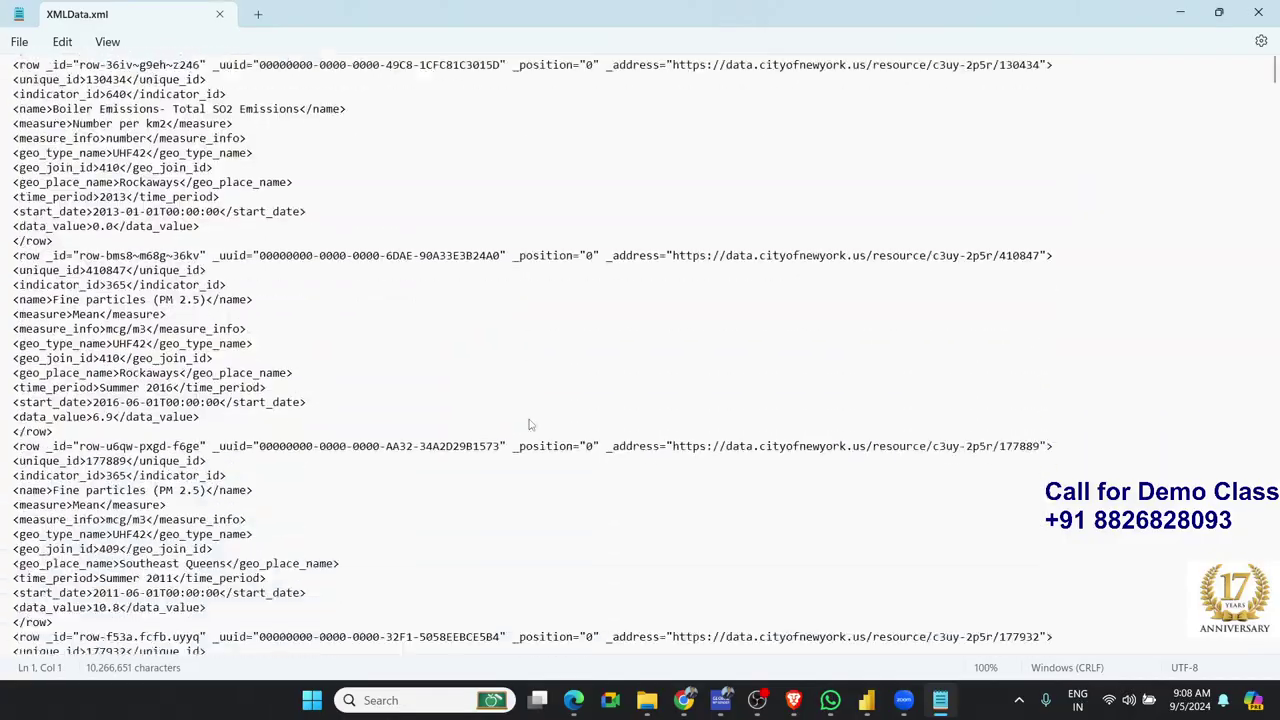
{"action": "scroll", "coordinate": [530, 424], "scroll_direction": "down", "scroll_amount": 5}
{"action": "scroll", "coordinate": [530, 425], "scroll_direction": "down", "scroll_amount": 5}
{"action": "scroll", "coordinate": [530, 425], "scroll_direction": "down", "scroll_amount": 5}
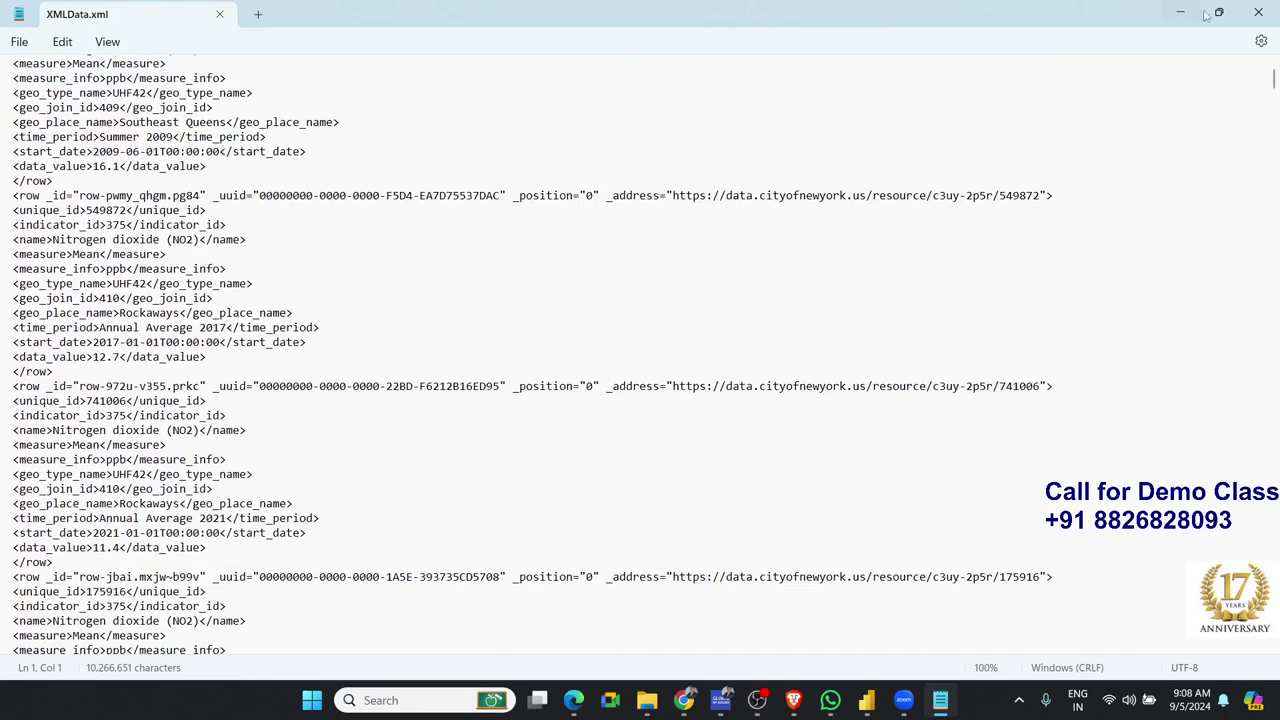
{"action": "left_click", "coordinate": [1257, 12]}
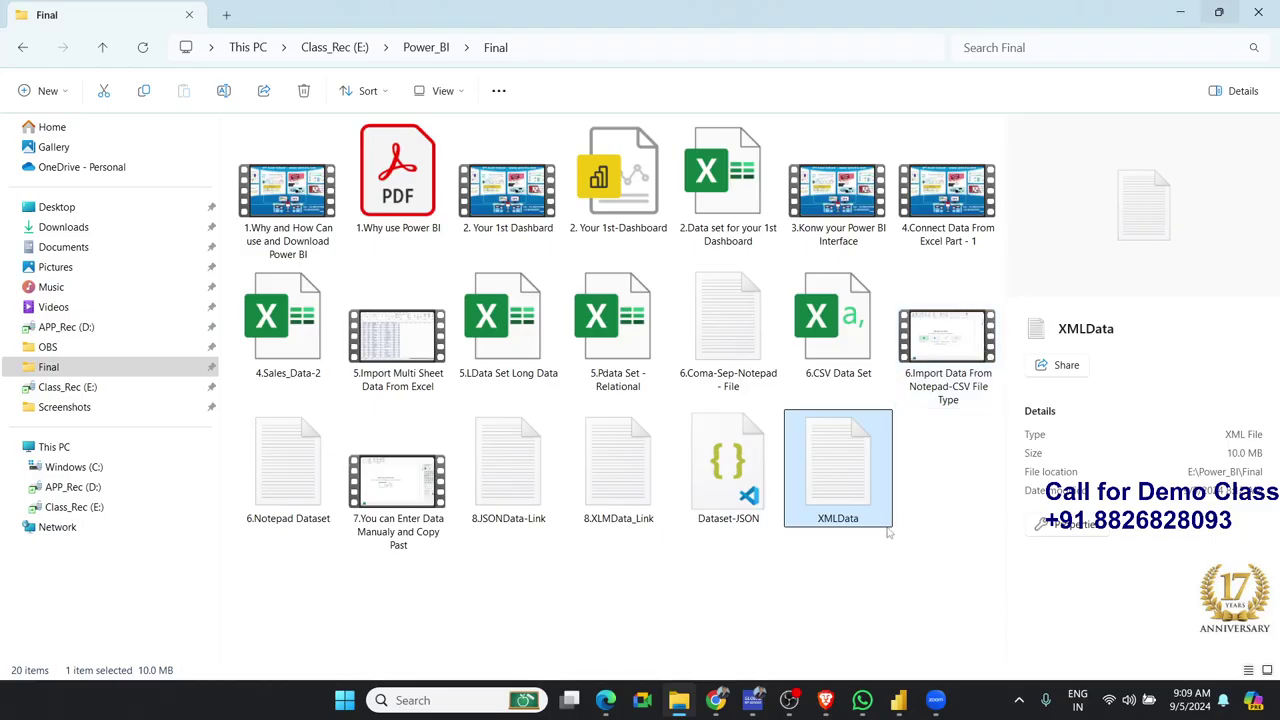
Check the Dataset-JSON file's details, then switch to the Untitled Power BI Desktop window.
{"action": "left_click", "coordinate": [758, 528]}
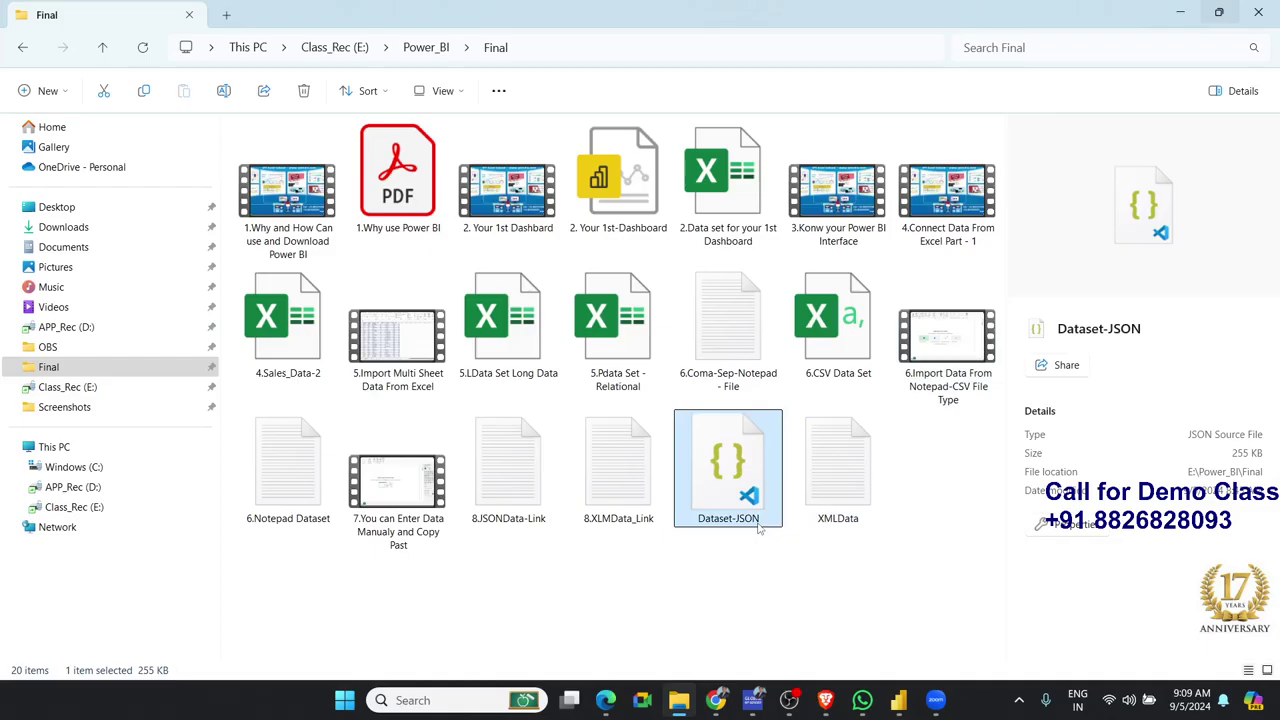
{"action": "left_click", "coordinate": [790, 566]}
{"action": "mouse_move", "coordinate": [898, 700]}
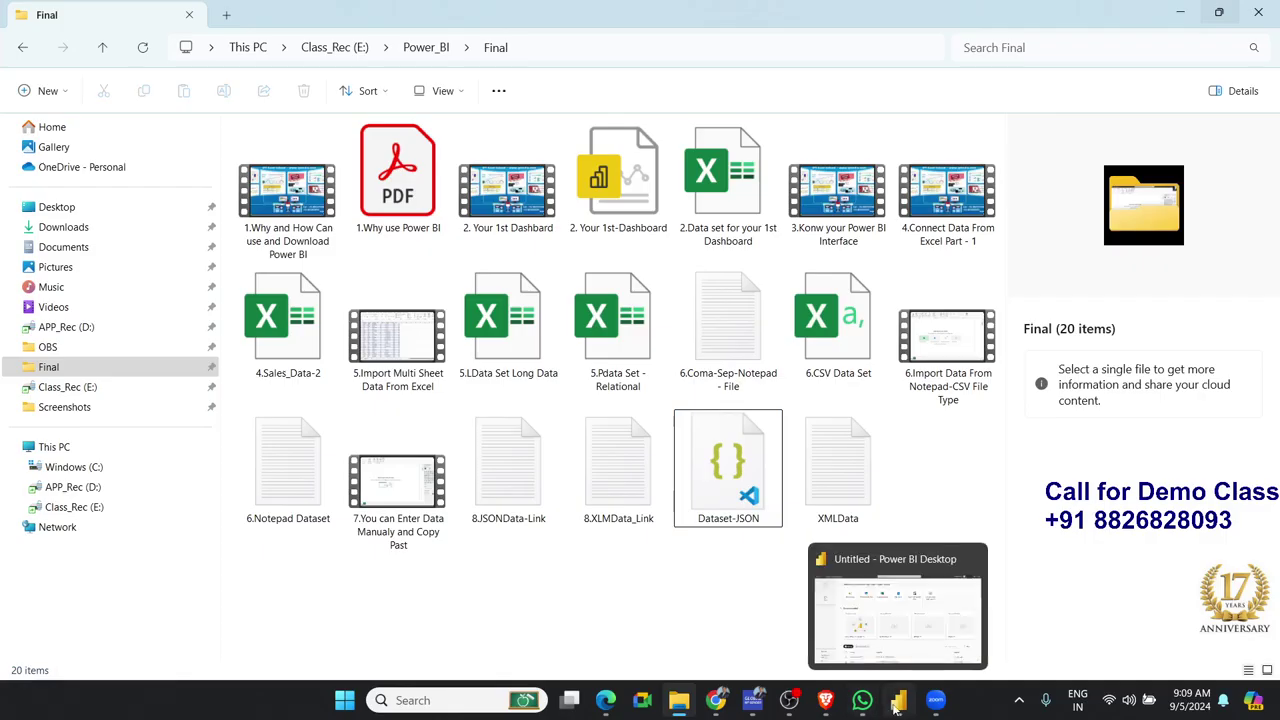
{"action": "left_click", "coordinate": [893, 610]}
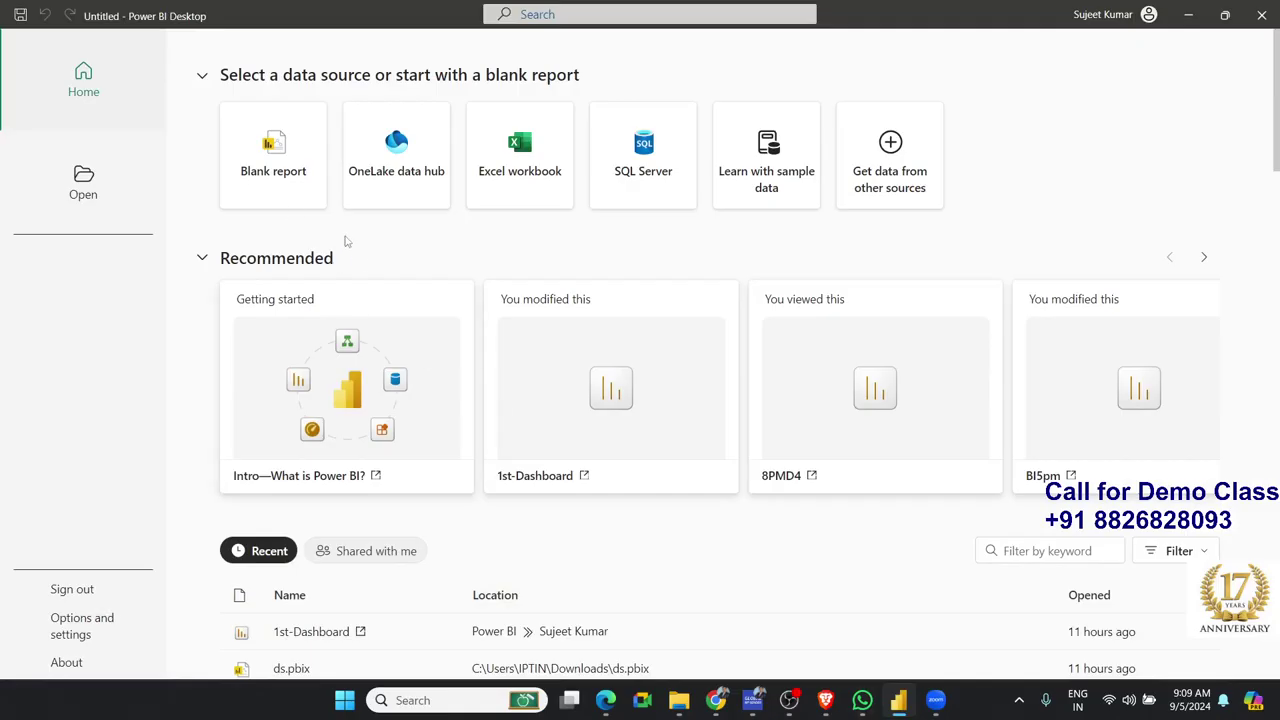
Start a blank report and choose the XML file connector from Get data's full list.
{"action": "left_click", "coordinate": [293, 209]}
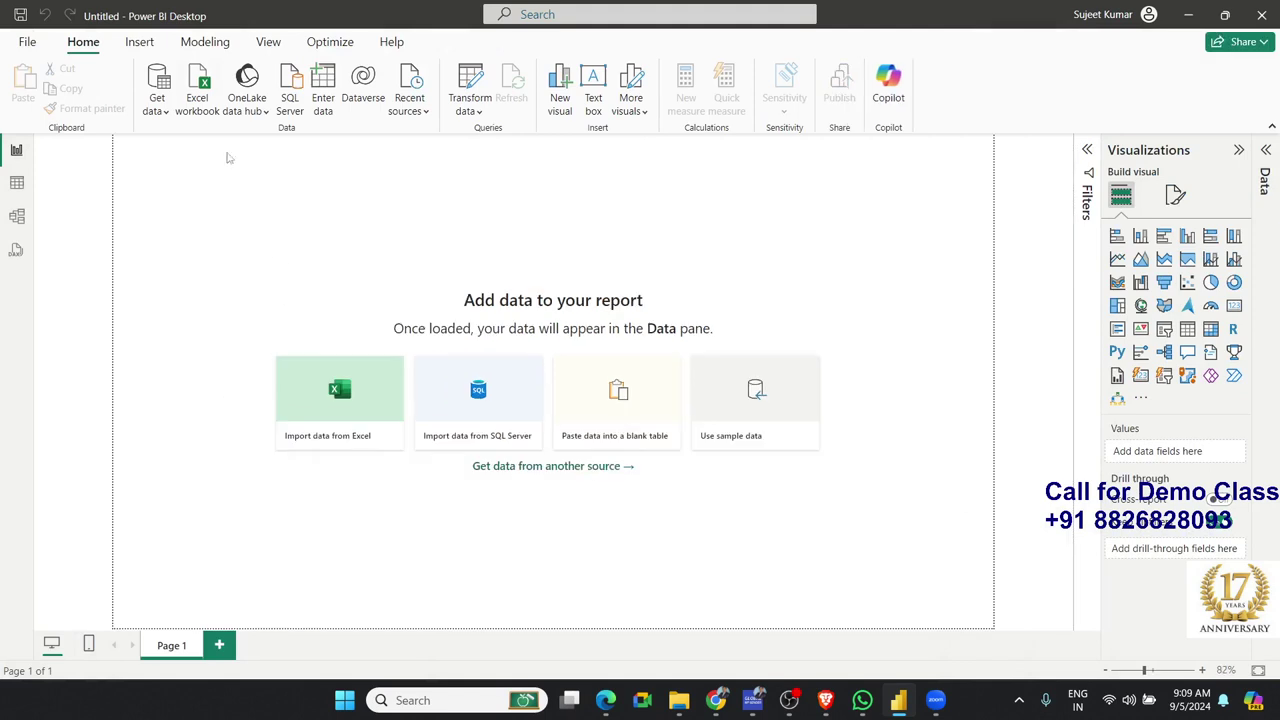
{"action": "left_click", "coordinate": [163, 103]}
{"action": "left_click", "coordinate": [216, 474]}
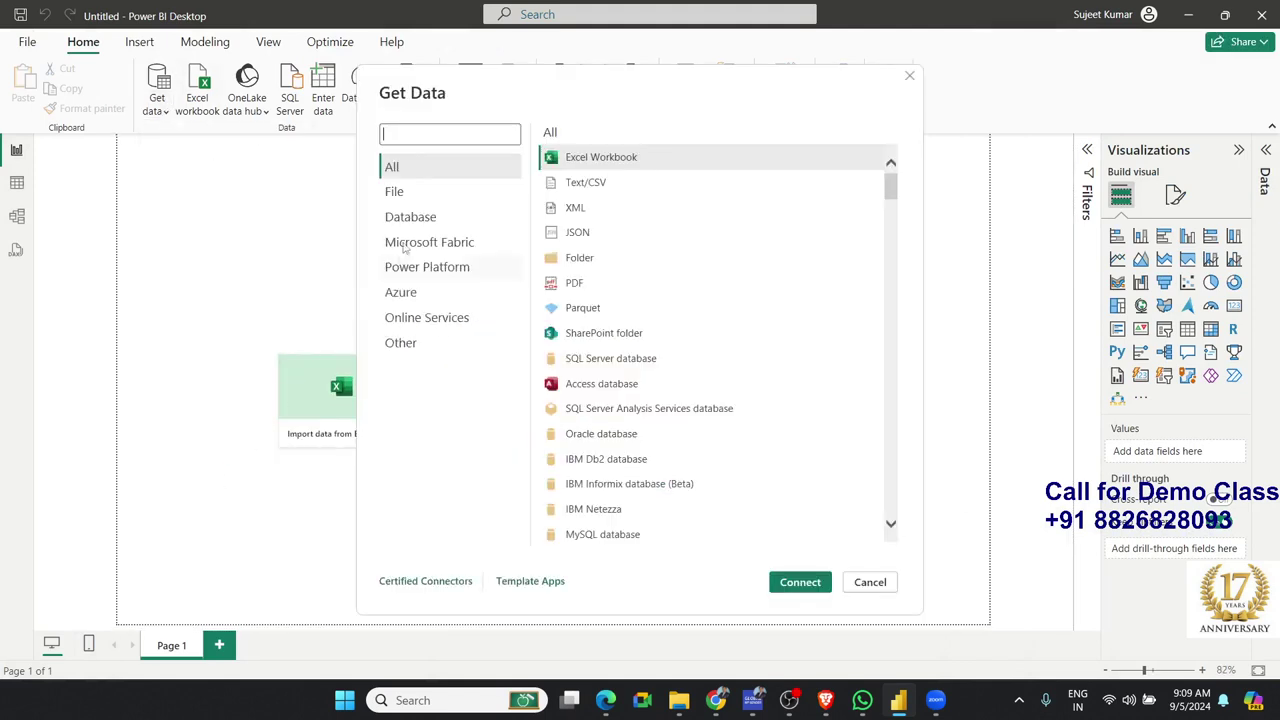
{"action": "left_click", "coordinate": [406, 196]}
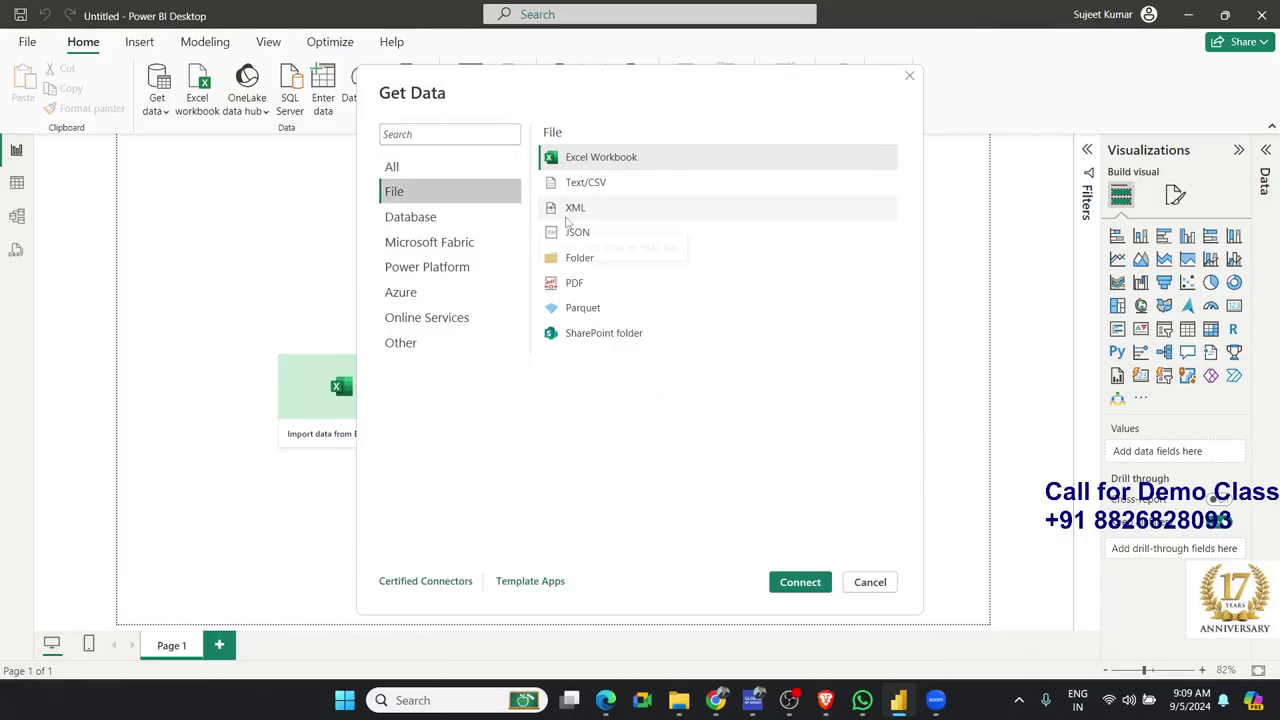
{"action": "left_click", "coordinate": [571, 213]}
{"action": "left_click", "coordinate": [806, 583]}
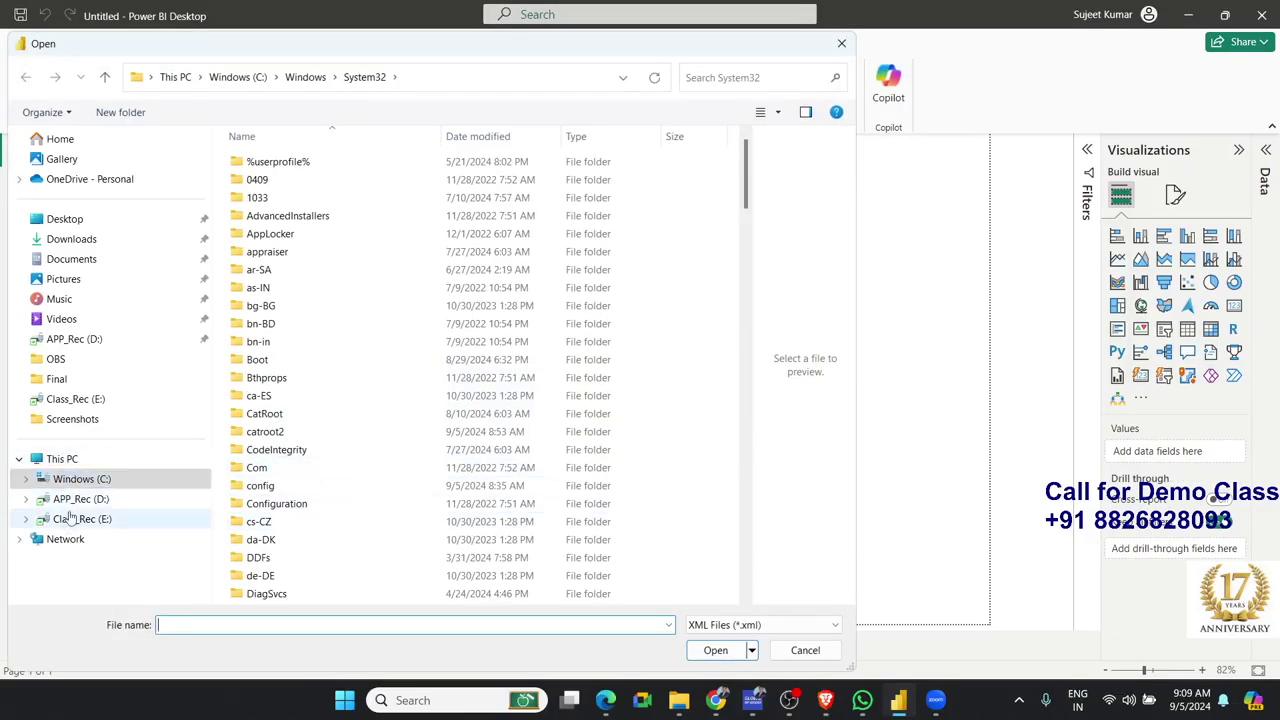
Select the XMLData file in E:\Power_BI\Final and open it as the data source.
{"action": "left_click", "coordinate": [52, 378]}
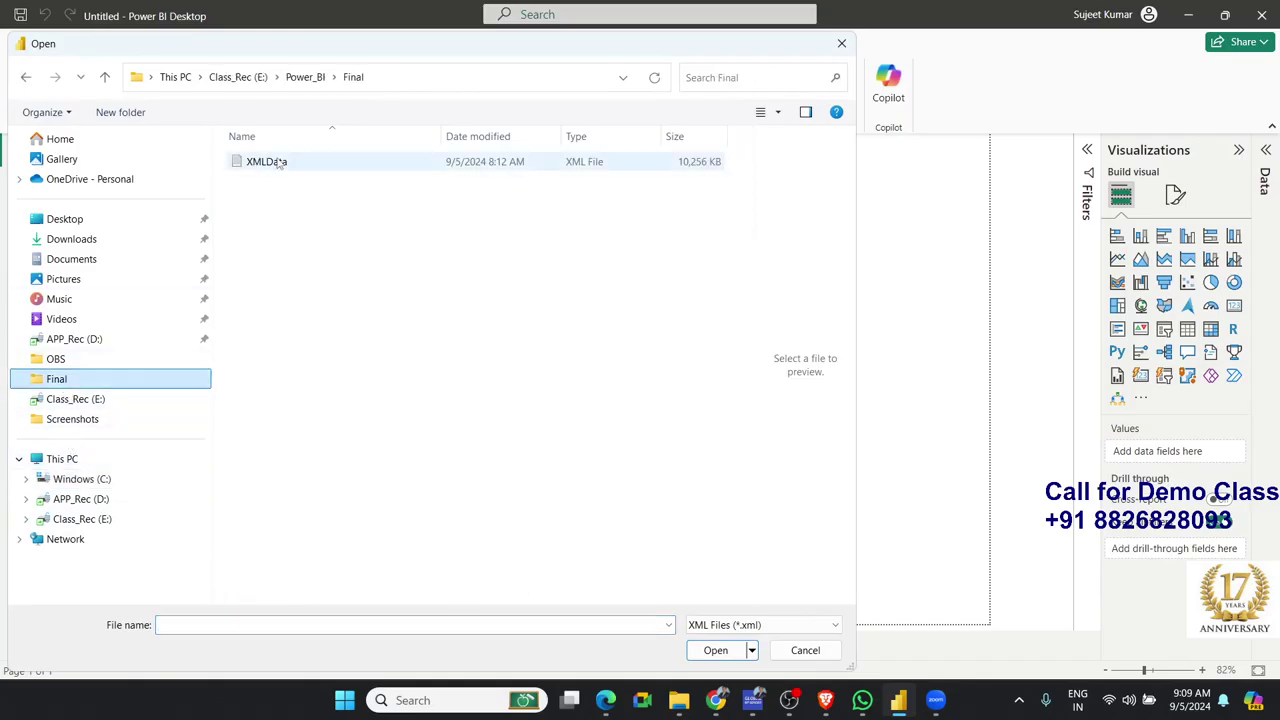
{"action": "left_click", "coordinate": [278, 164]}
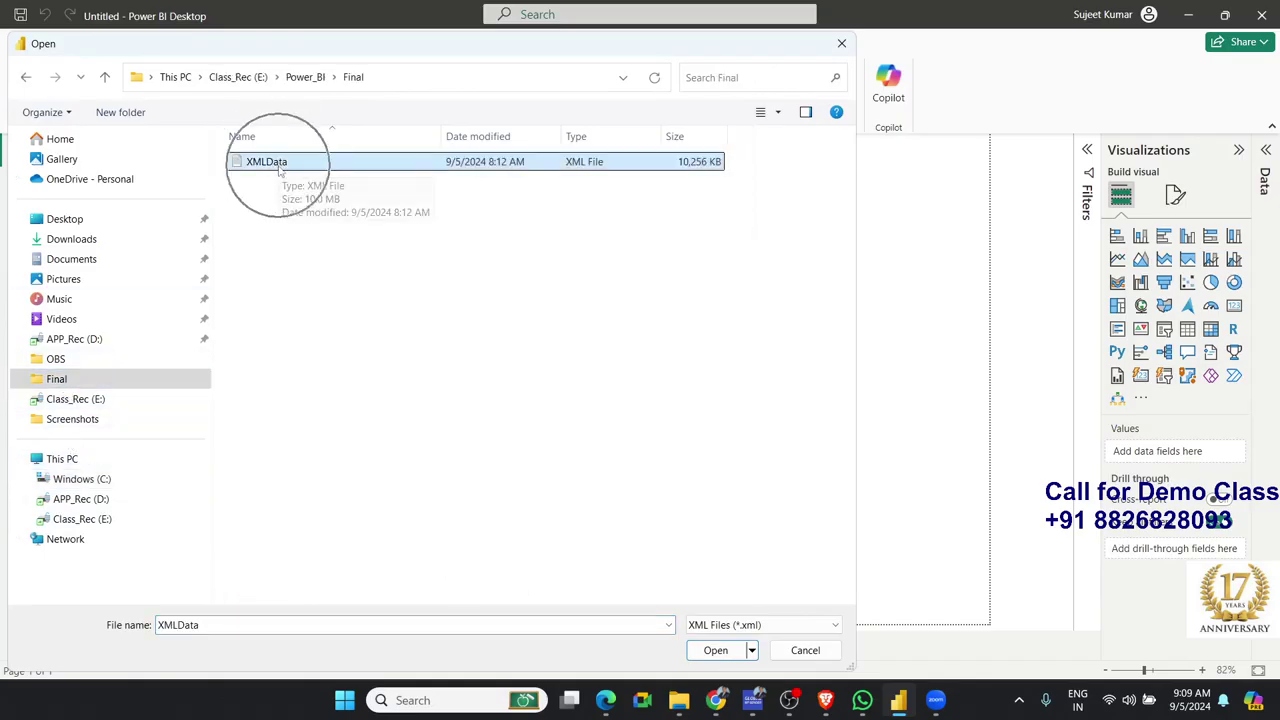
{"action": "left_click", "coordinate": [280, 170]}
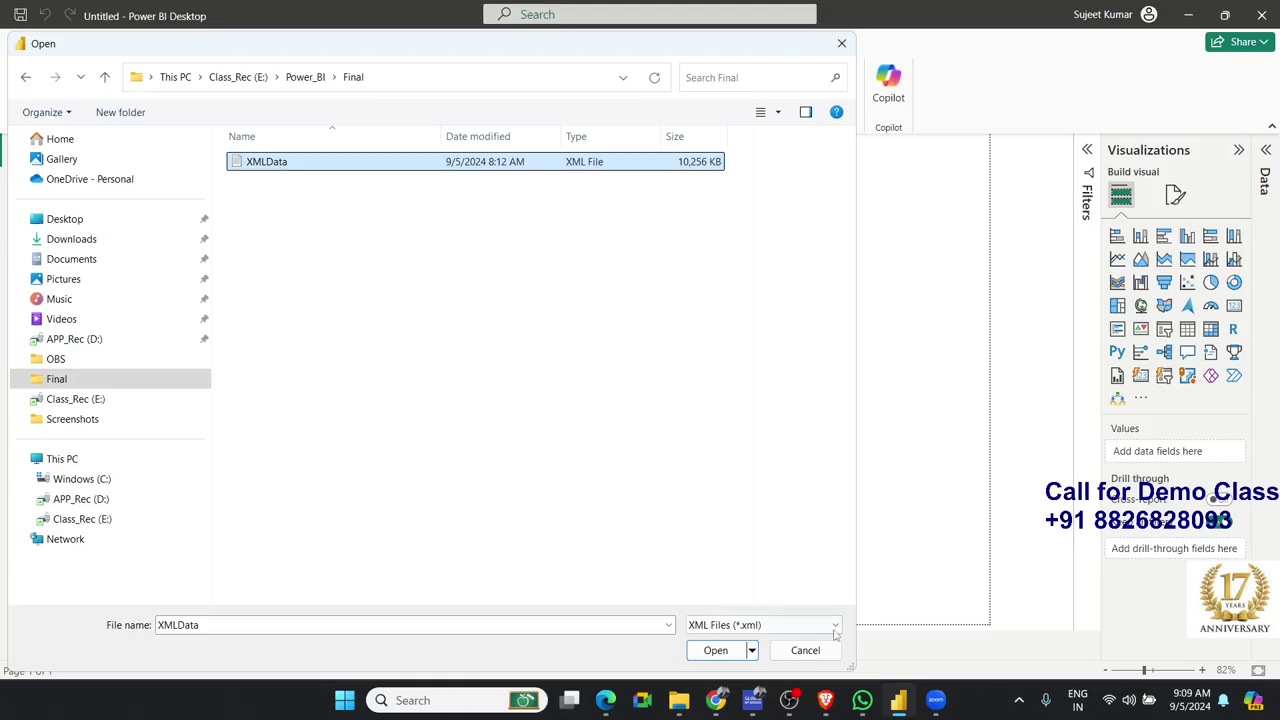
{"action": "left_click", "coordinate": [742, 651]}
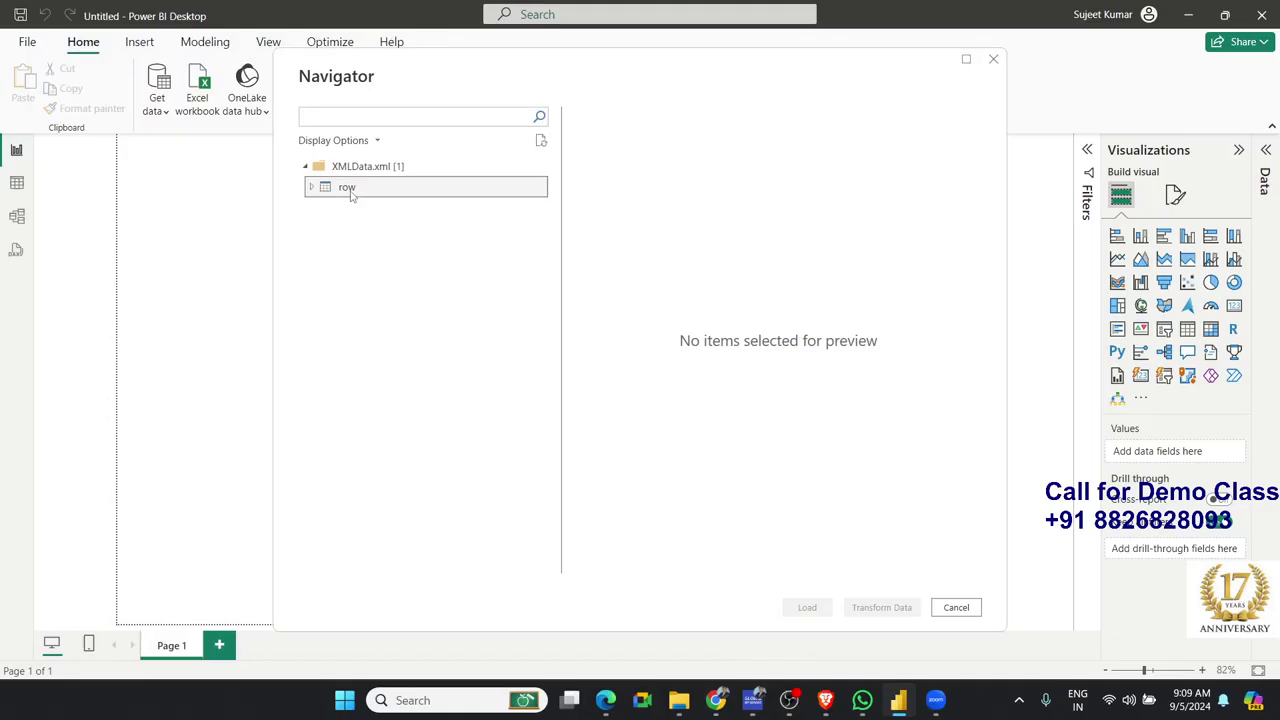
Expand the row node in Navigator, preview and tick the inner row table, and load it.
{"action": "left_click", "coordinate": [311, 187]}
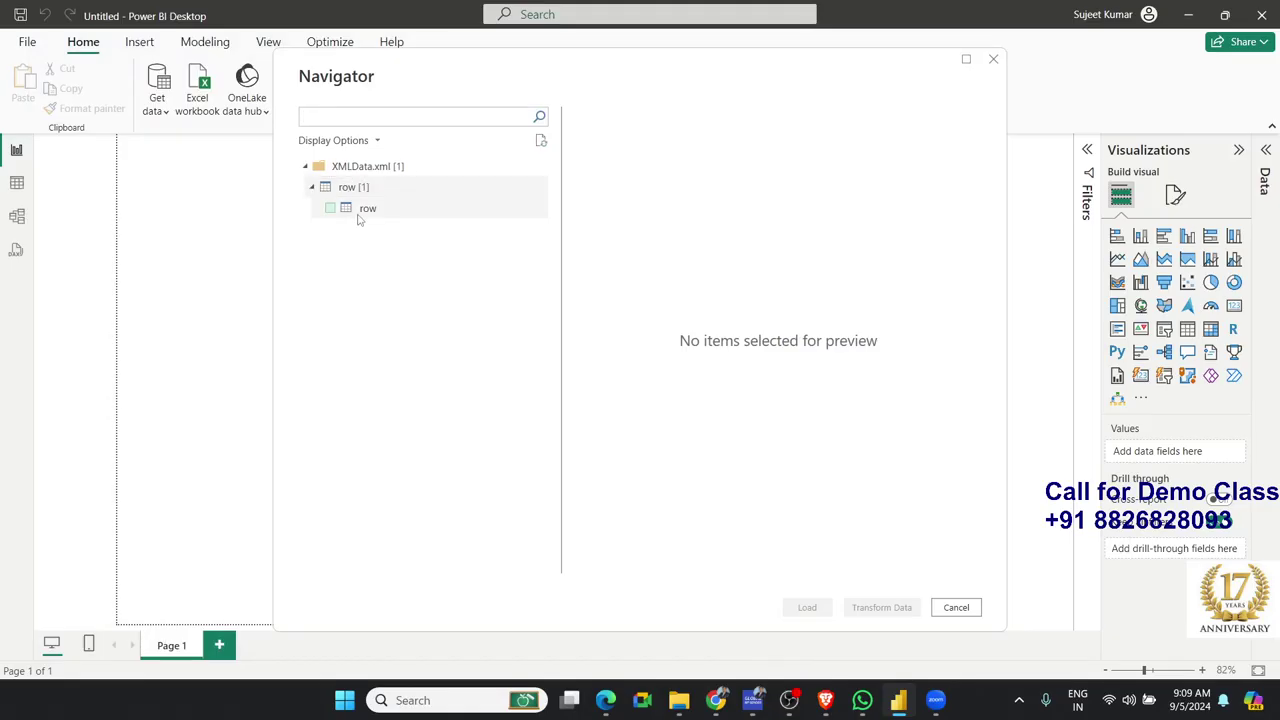
{"action": "left_click", "coordinate": [360, 212]}
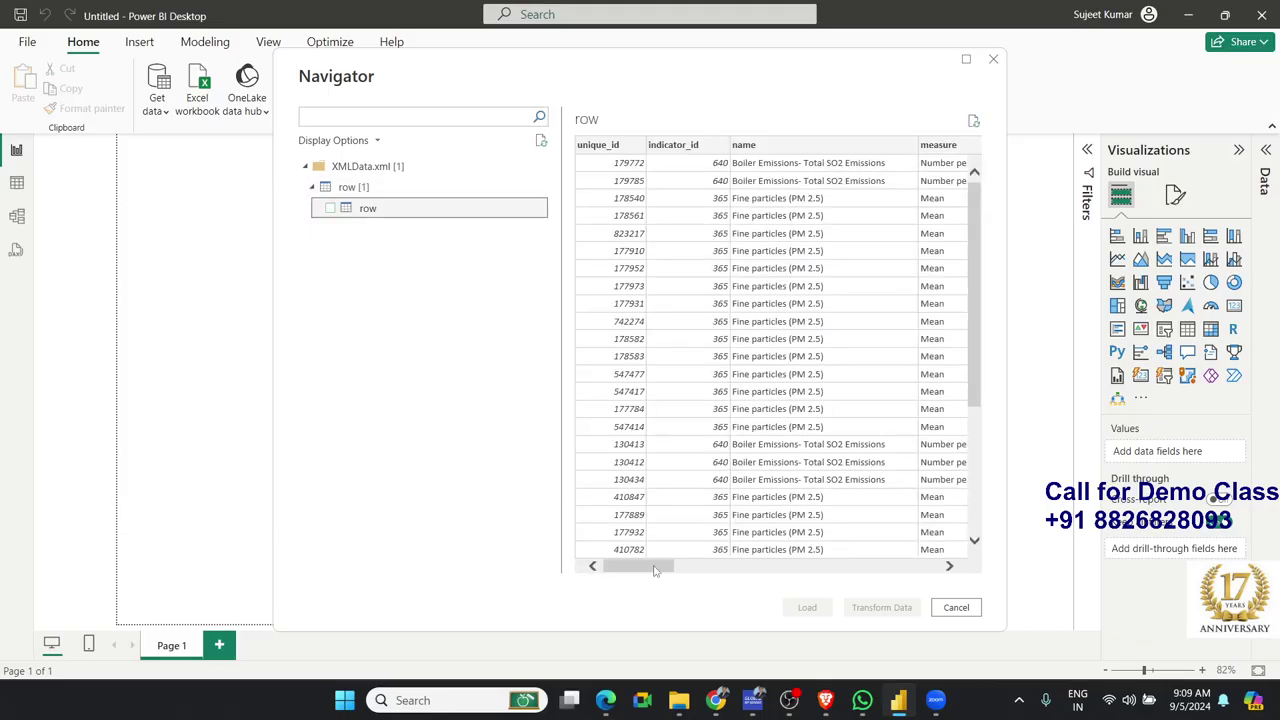
{"action": "mouse_move", "coordinate": [659, 568]}
{"action": "left_mouse_down"}
{"action": "mouse_move", "coordinate": [778, 568]}
{"action": "mouse_move", "coordinate": [392, 291]}
{"action": "left_mouse_up"}
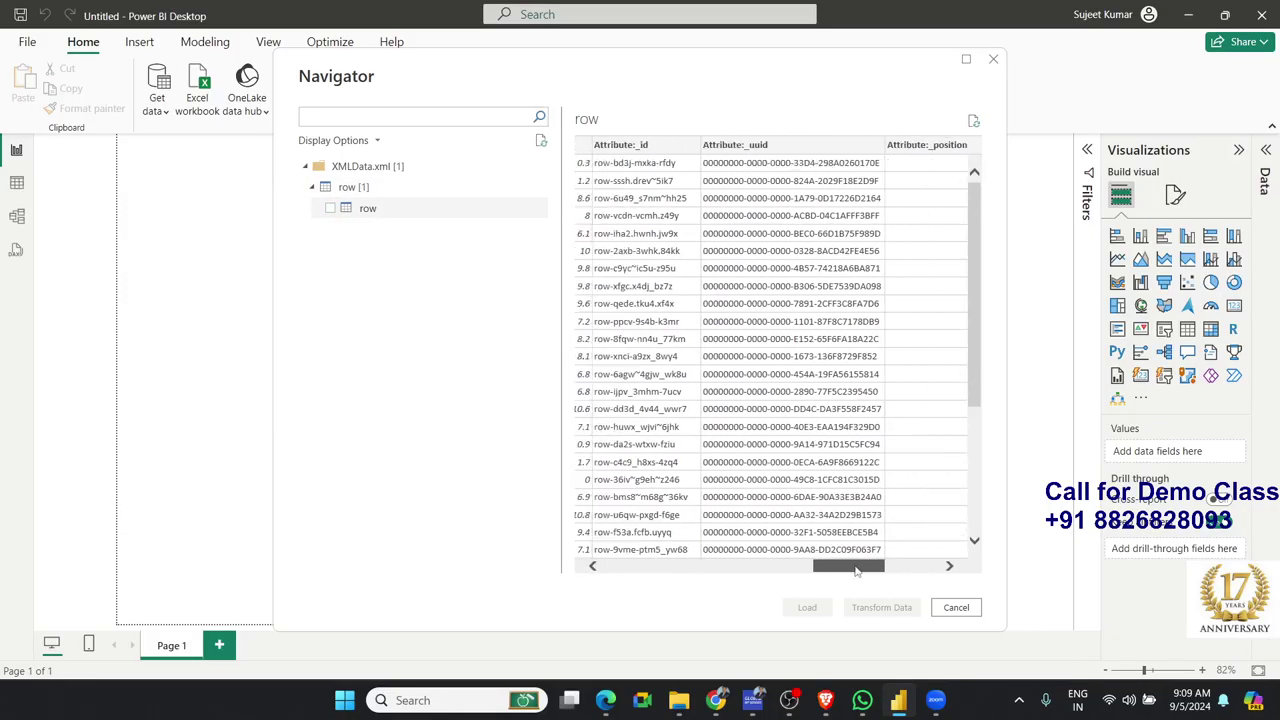
{"action": "left_click", "coordinate": [330, 208]}
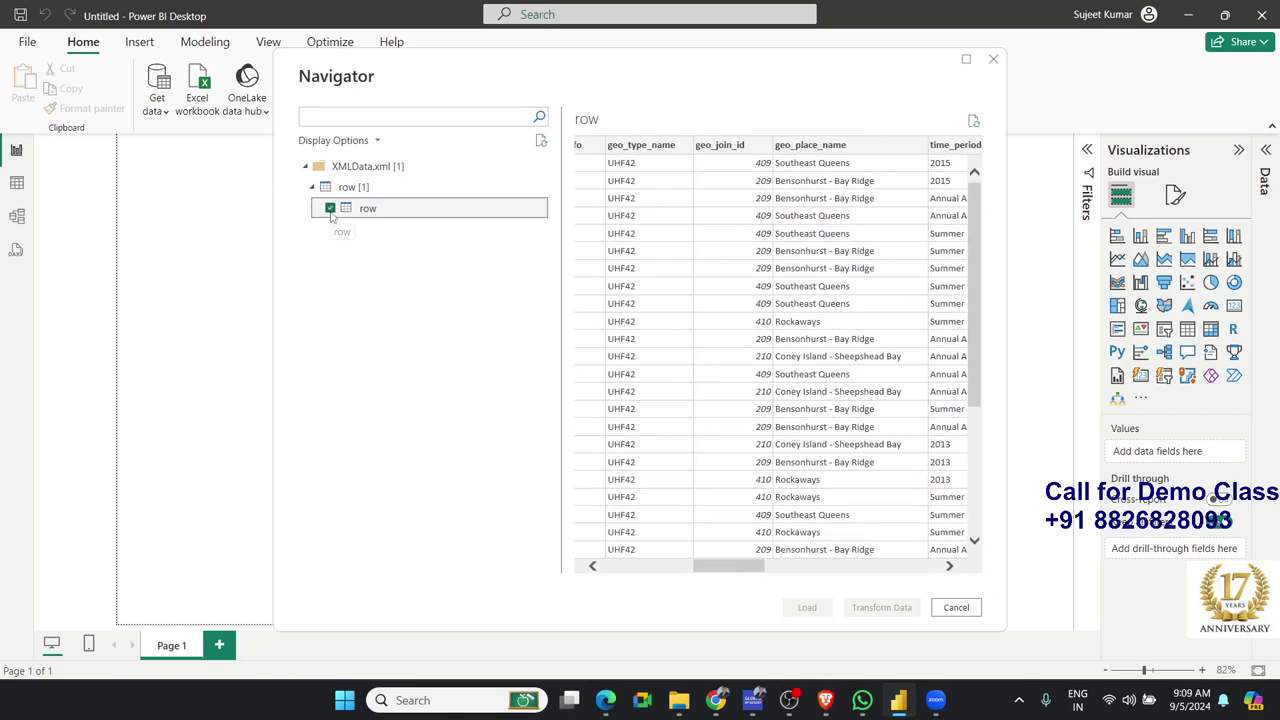
{"action": "left_click", "coordinate": [807, 607]}
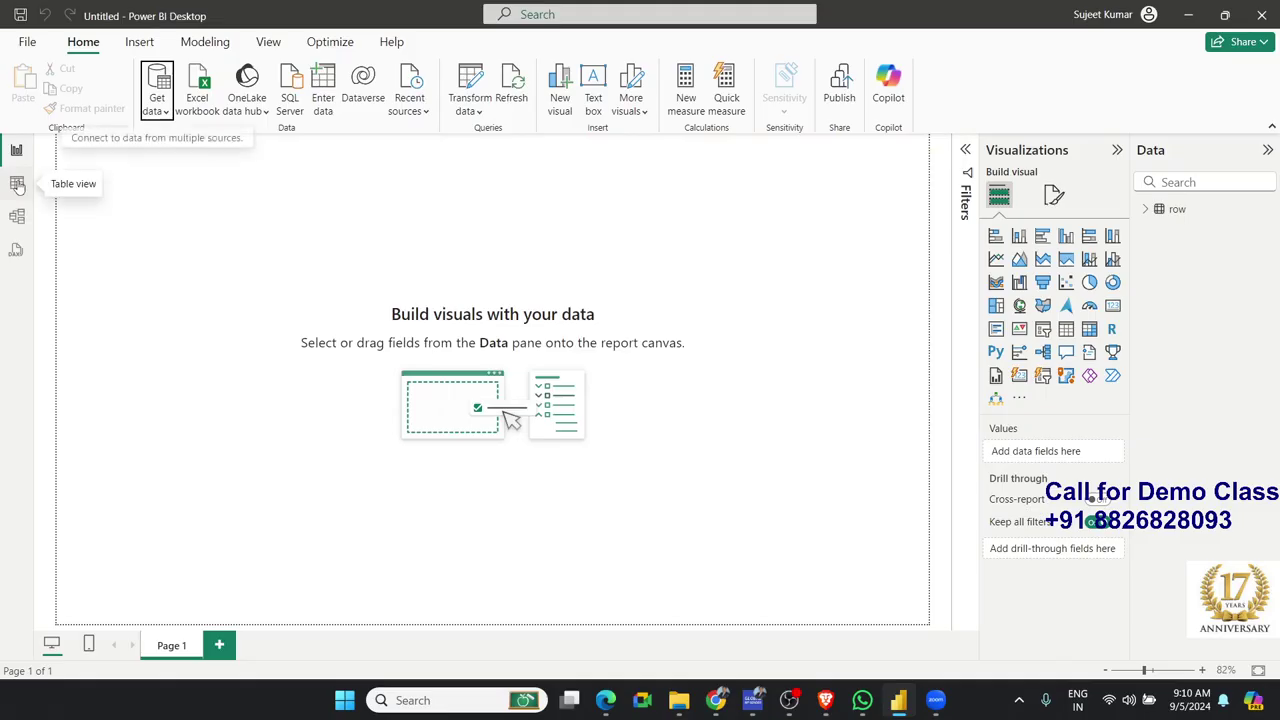
In Table view, check the data types of columns name, measure, measure_info, geo_type_name, geo_join_id, geo_place_name, time_period and start_date.
{"action": "left_click", "coordinate": [17, 184]}
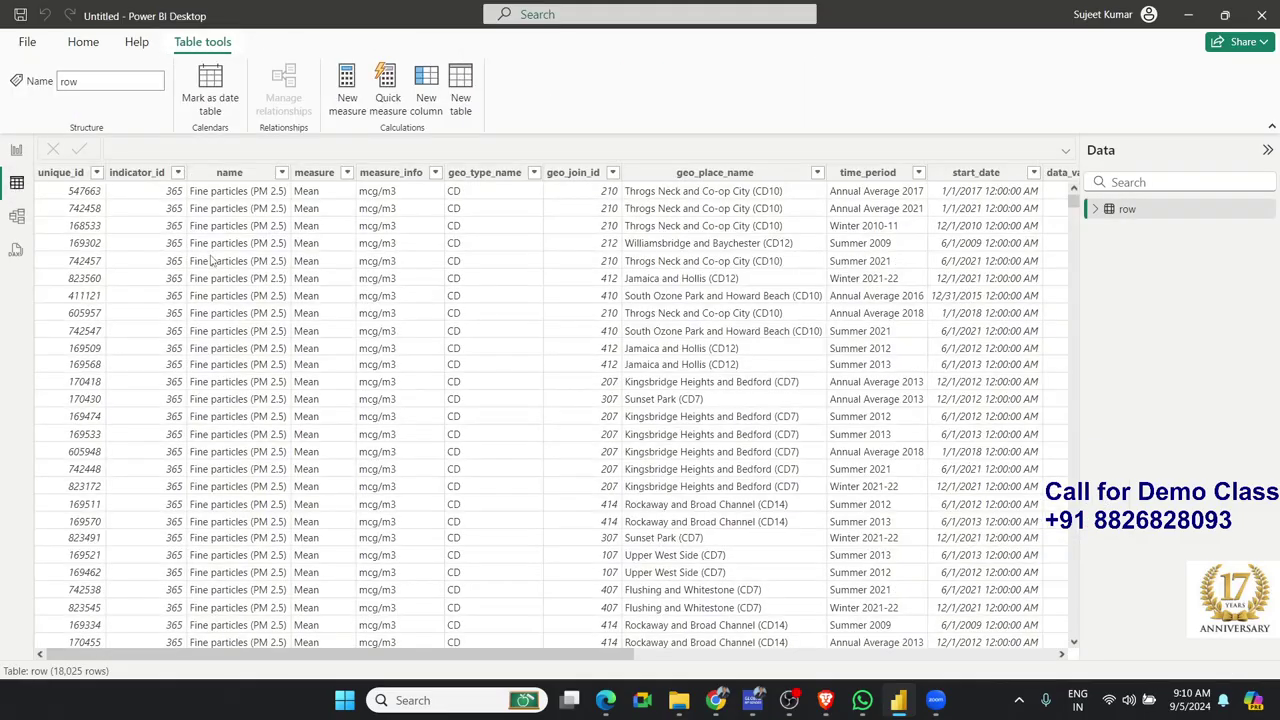
{"action": "left_click", "coordinate": [225, 245]}
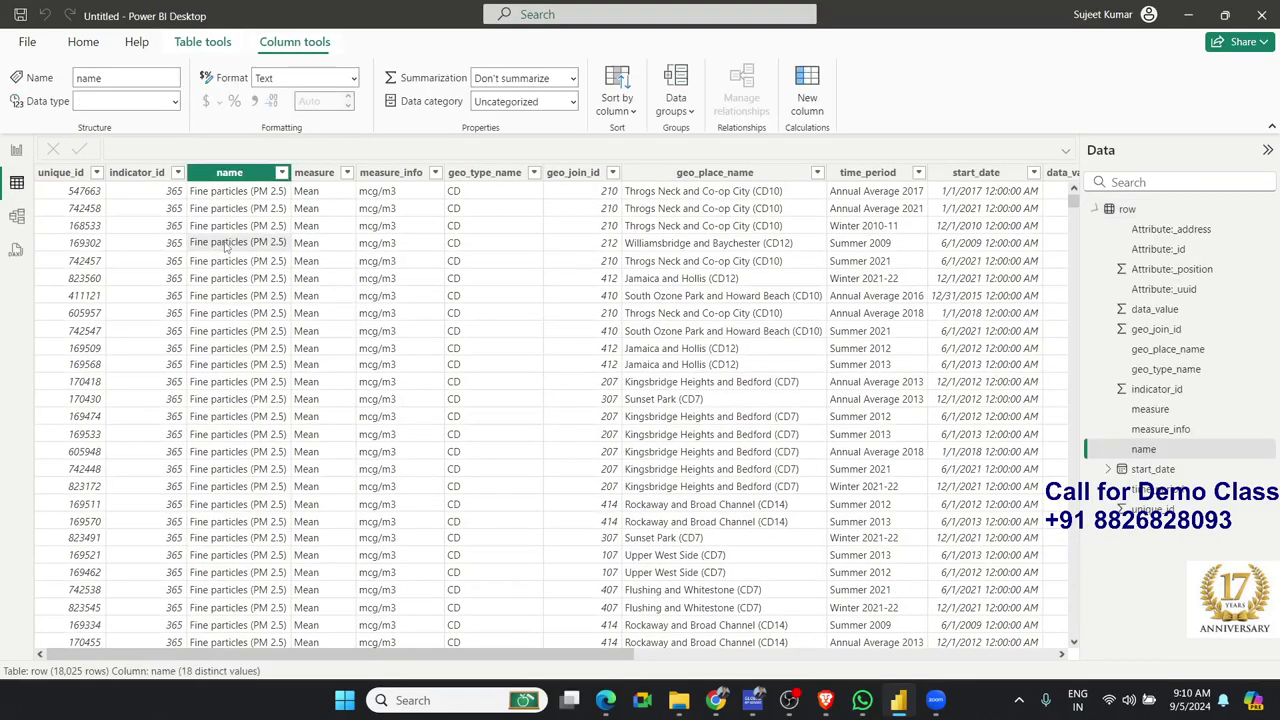
{"action": "left_click", "coordinate": [331, 242]}
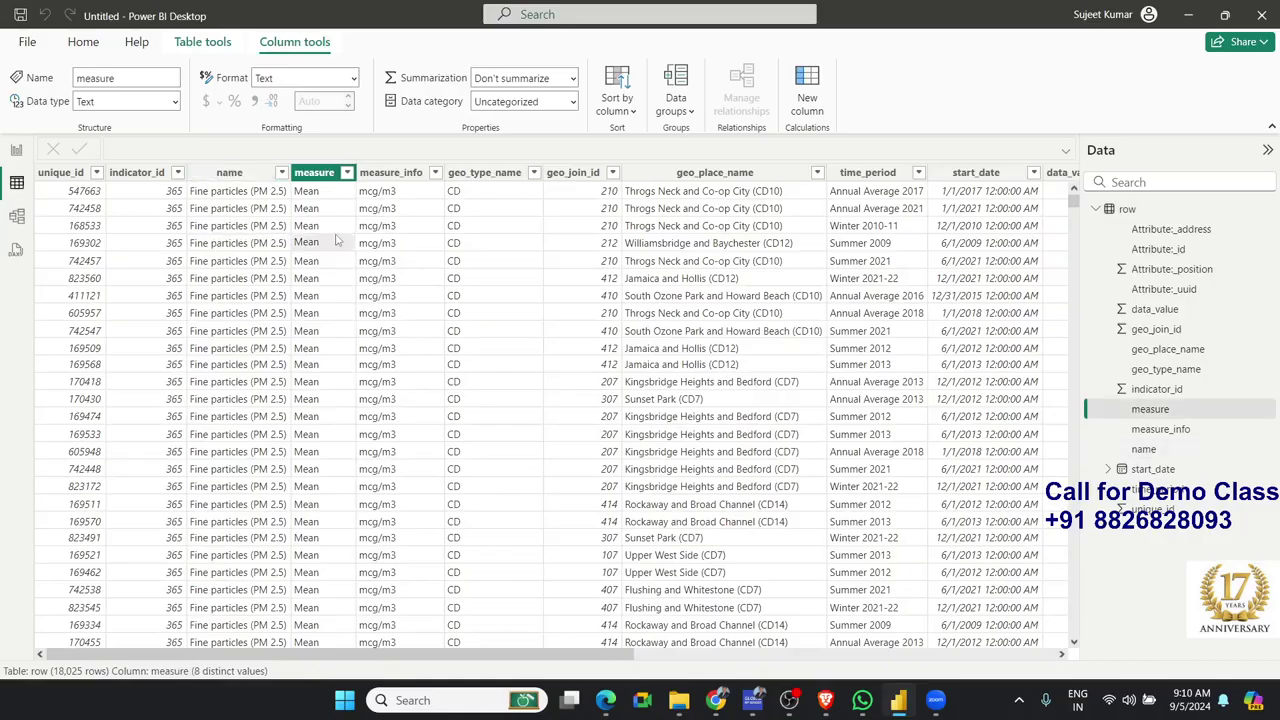
{"action": "left_click", "coordinate": [400, 240]}
{"action": "left_click", "coordinate": [491, 239]}
{"action": "left_click", "coordinate": [585, 239]}
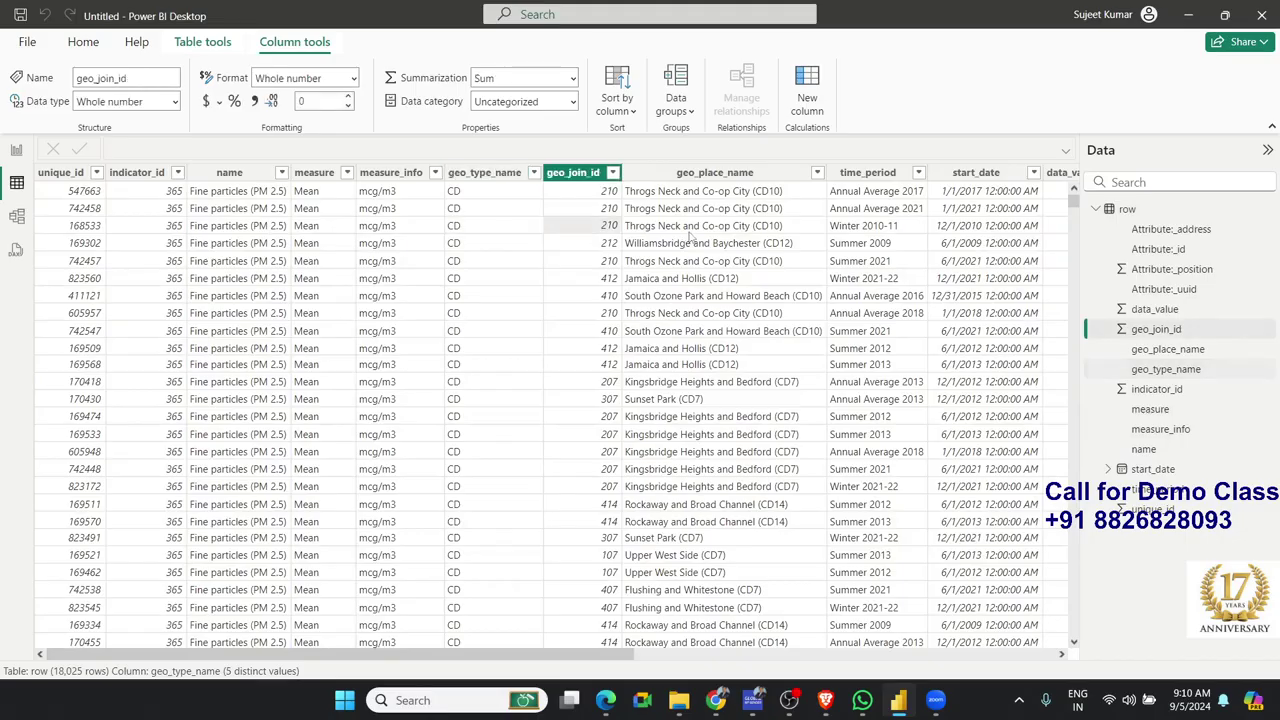
{"action": "left_click", "coordinate": [820, 237]}
{"action": "left_click", "coordinate": [900, 240]}
{"action": "left_click", "coordinate": [978, 240]}
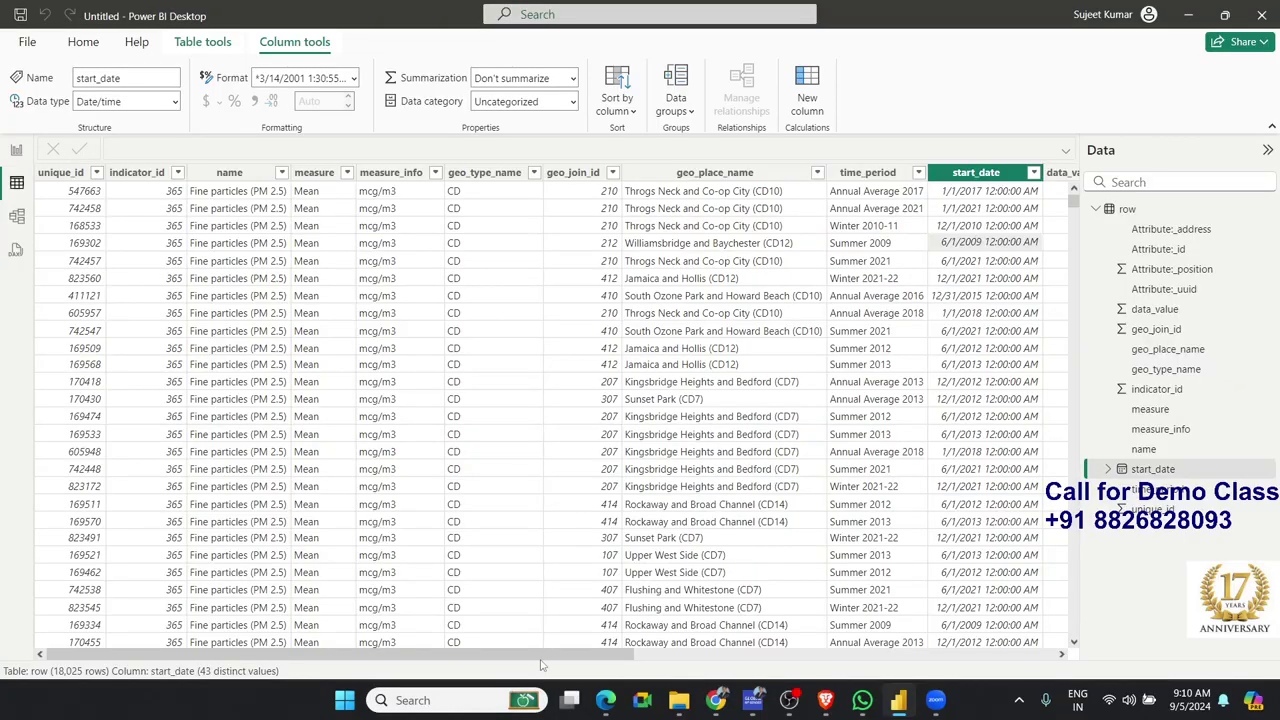
{"action": "mouse_move", "coordinate": [562, 655]}
{"action": "left_mouse_down"}
{"action": "mouse_move", "coordinate": [995, 655]}
{"action": "mouse_move", "coordinate": [718, 705]}
{"action": "left_mouse_up"}
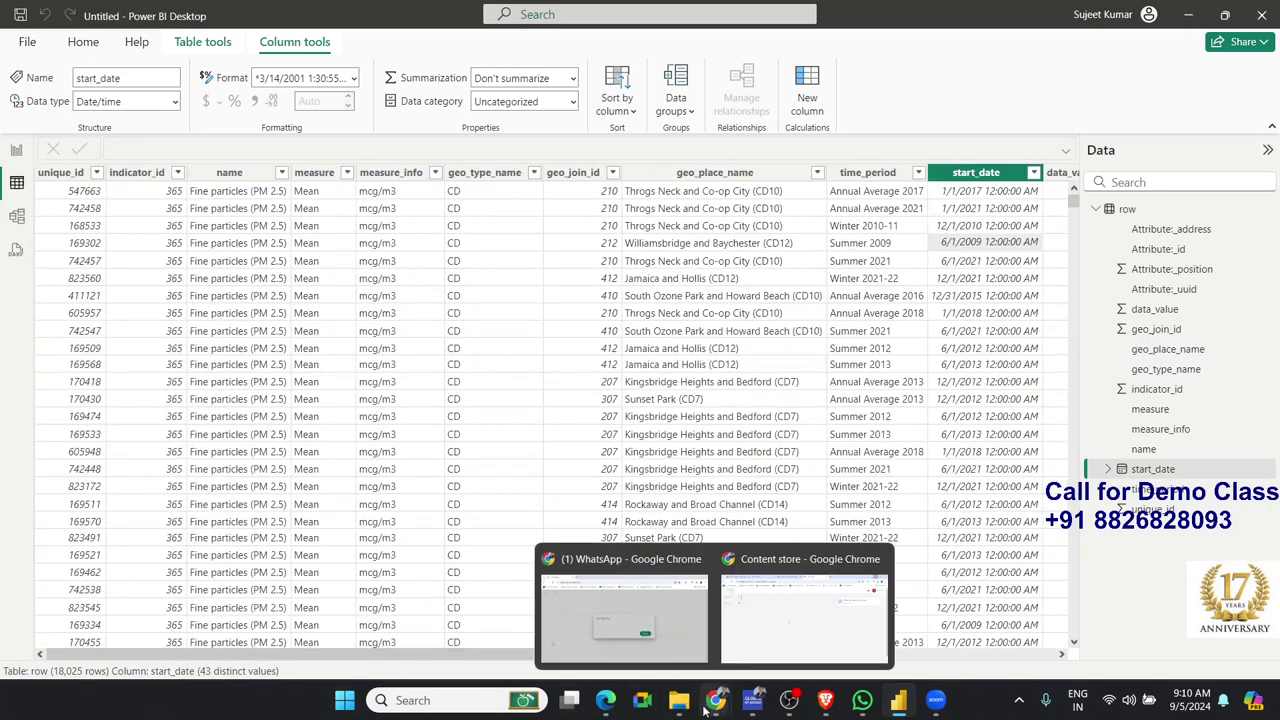
Open 8.XMLData_Link in Notepad, maximise it, and copy the part.xml web address.
{"action": "left_click", "coordinate": [698, 664]}
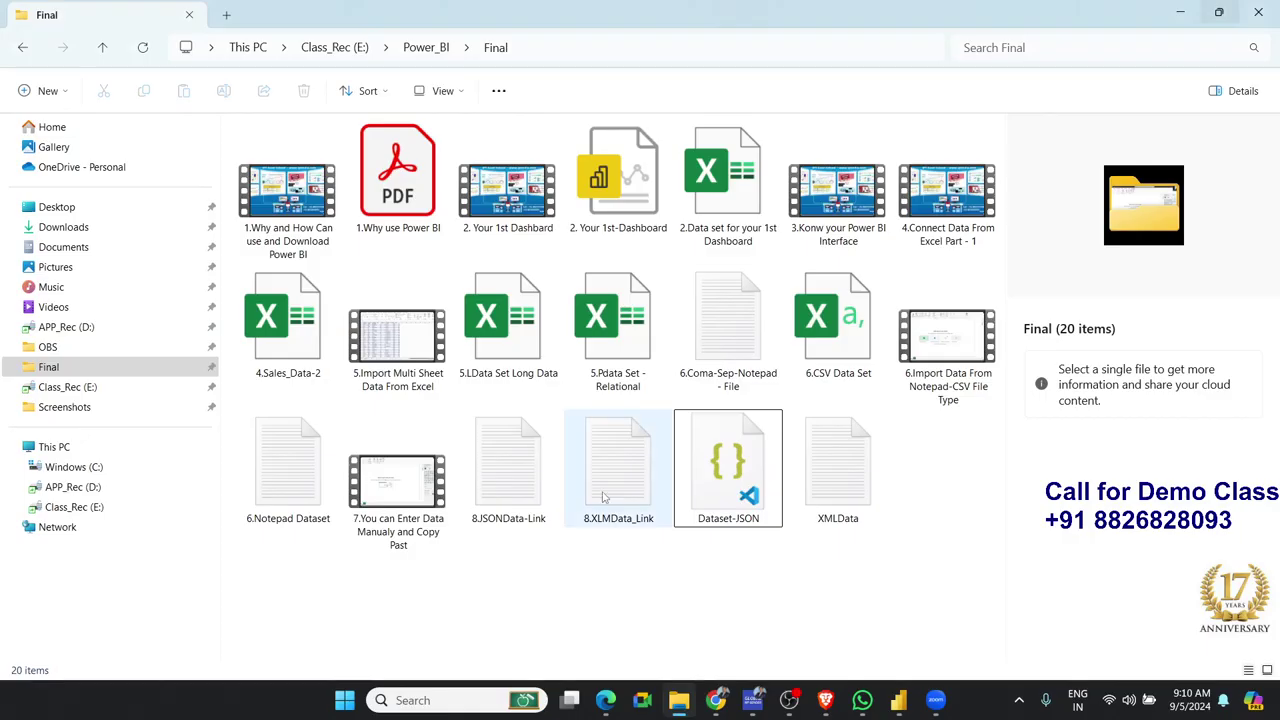
{"action": "double_click", "coordinate": [613, 539]}
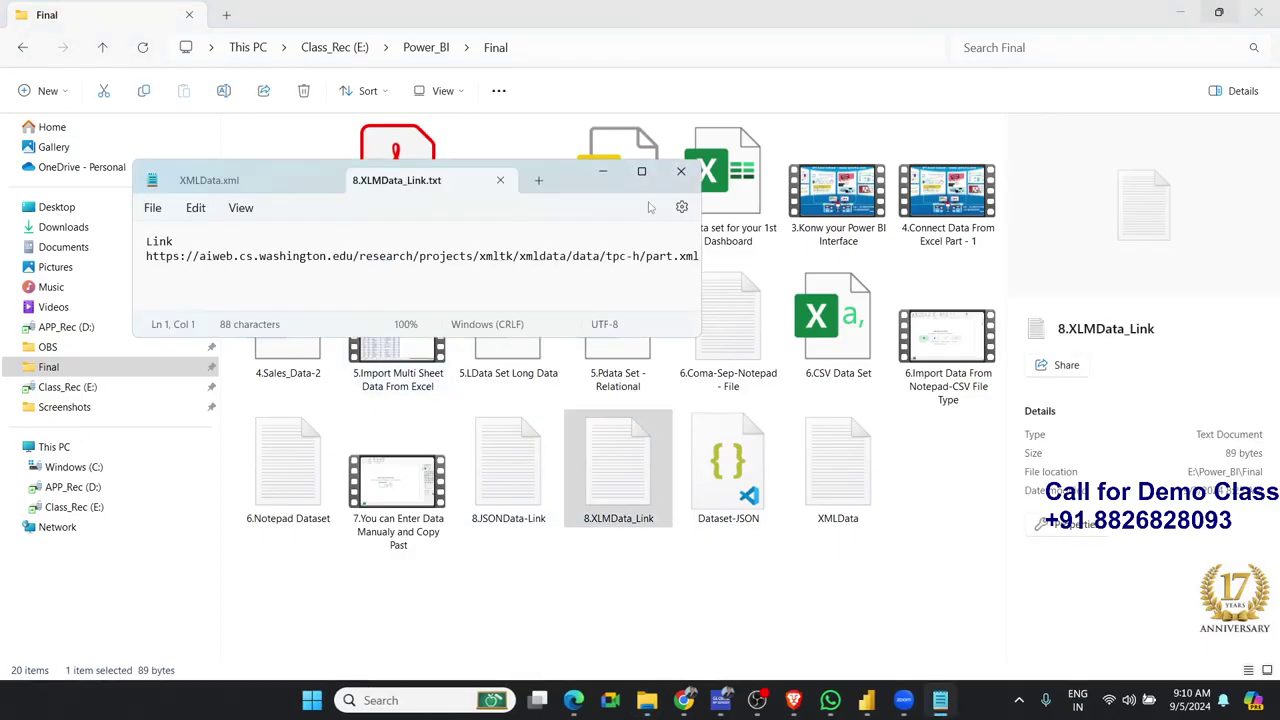
{"action": "double_click", "coordinate": [640, 177]}
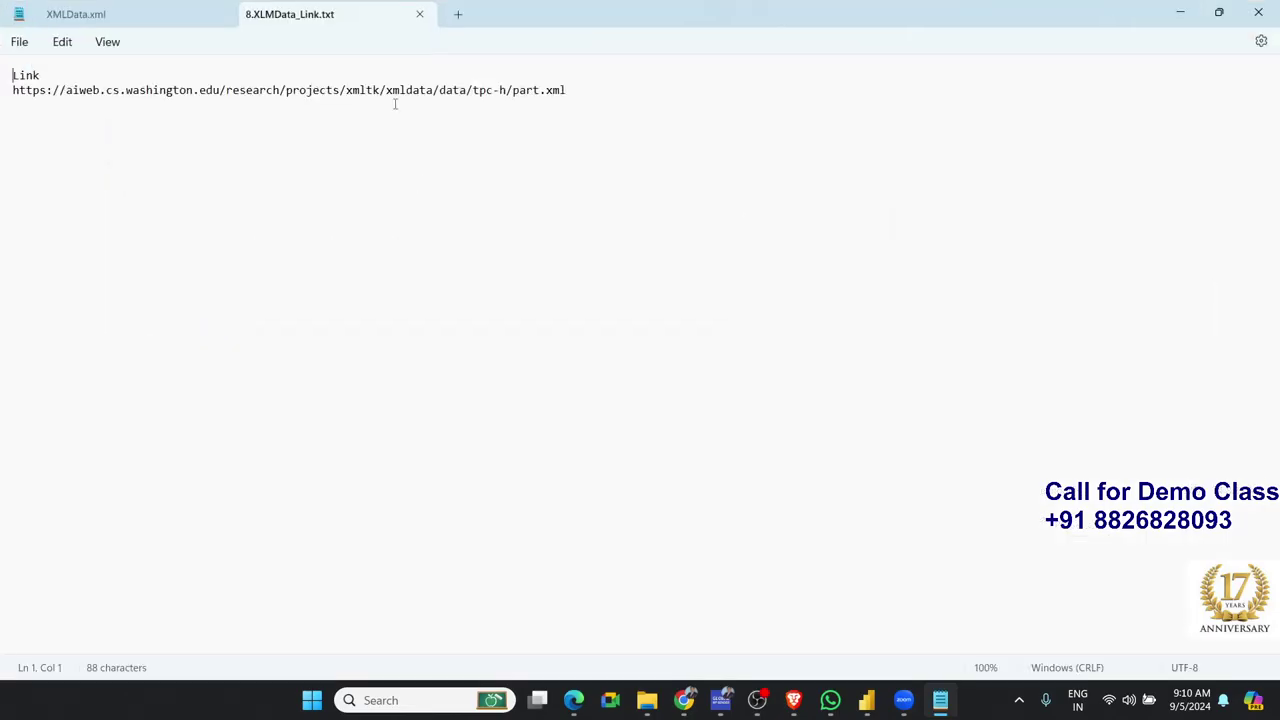
{"action": "triple_click", "coordinate": [395, 100]}
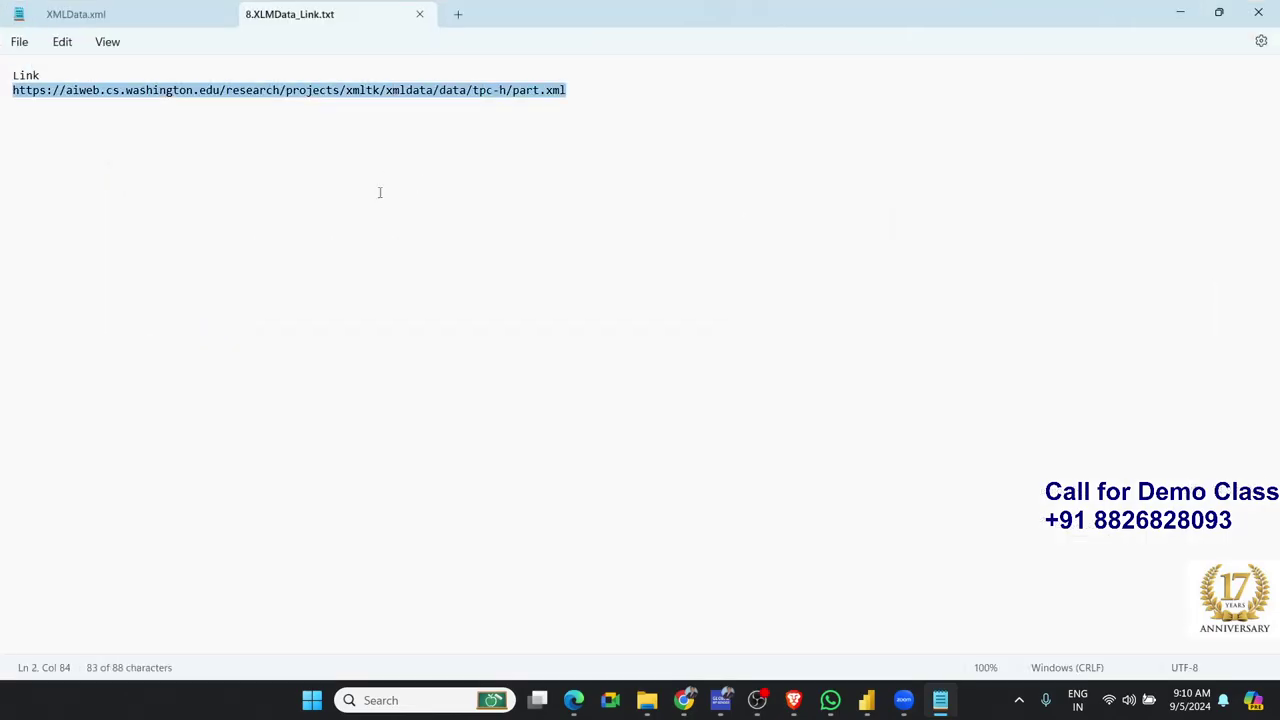
{"action": "key", "text": "alt+Tab"}
{"action": "key", "text": "alt+Tab"}
{"action": "key", "text": "alt+Tab"}
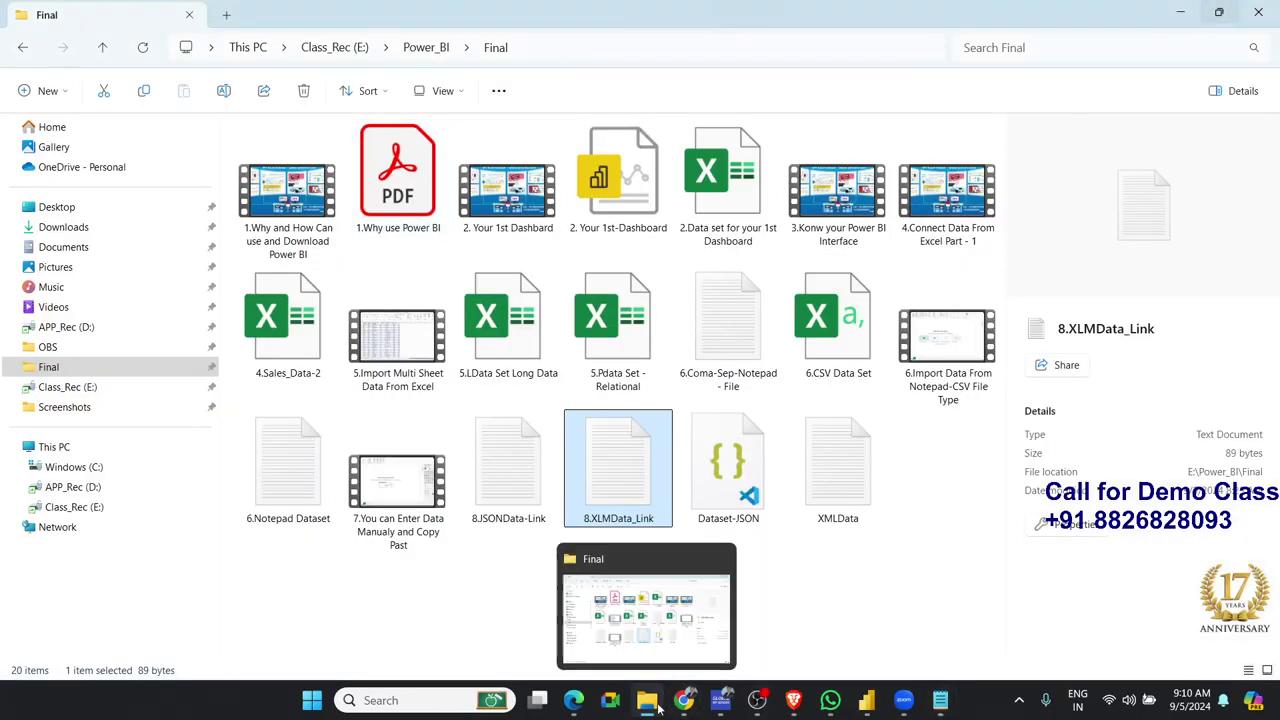
{"action": "mouse_move", "coordinate": [683, 700]}
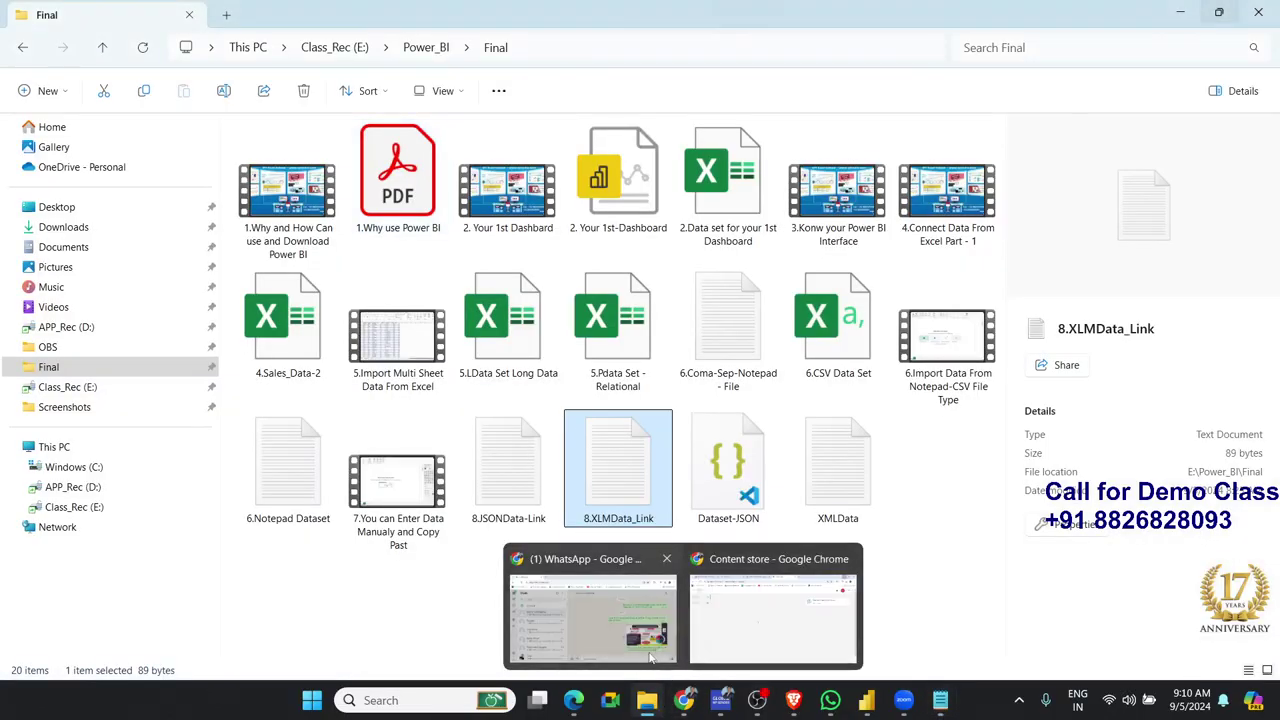
Open the copied part.xml address in a new Chrome tab and look through the XML tree.
{"action": "left_click", "coordinate": [772, 612]}
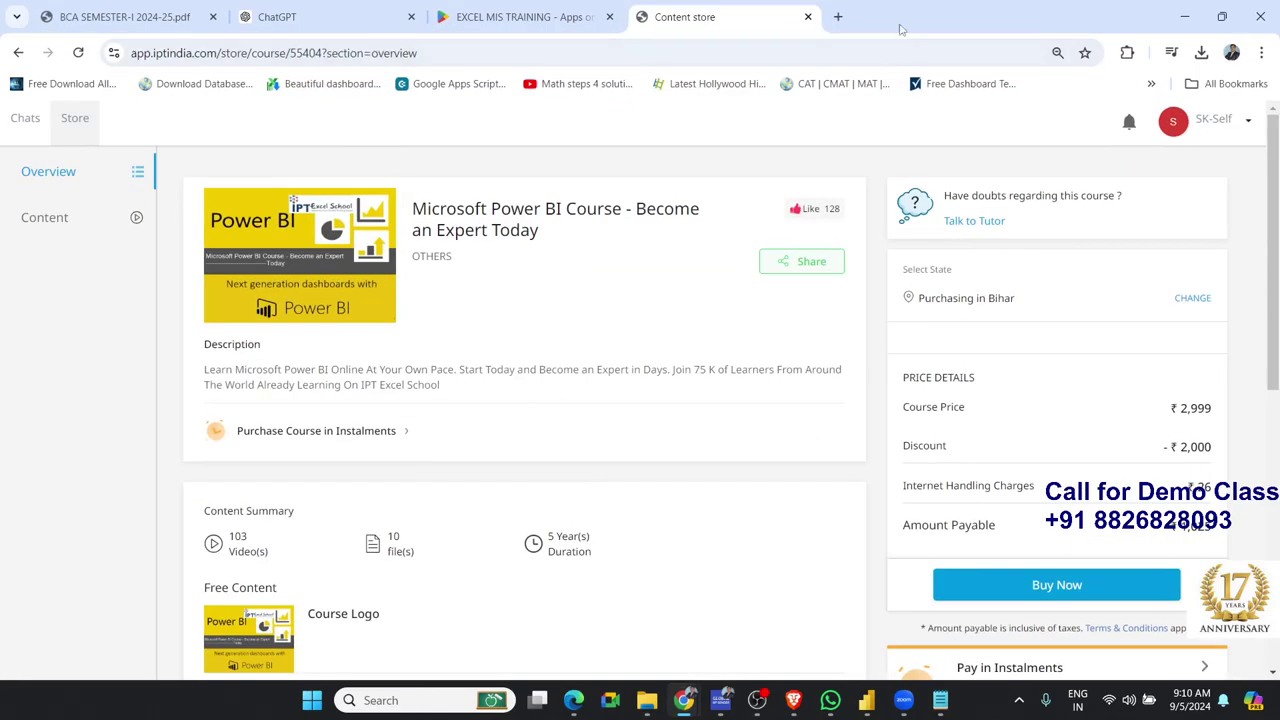
{"action": "left_click", "coordinate": [838, 16]}
{"action": "type", "text": "https://aiweb.cs.washington.edu/research/projects/xmltk/xmldata/data/tpc-h/part.xml"}
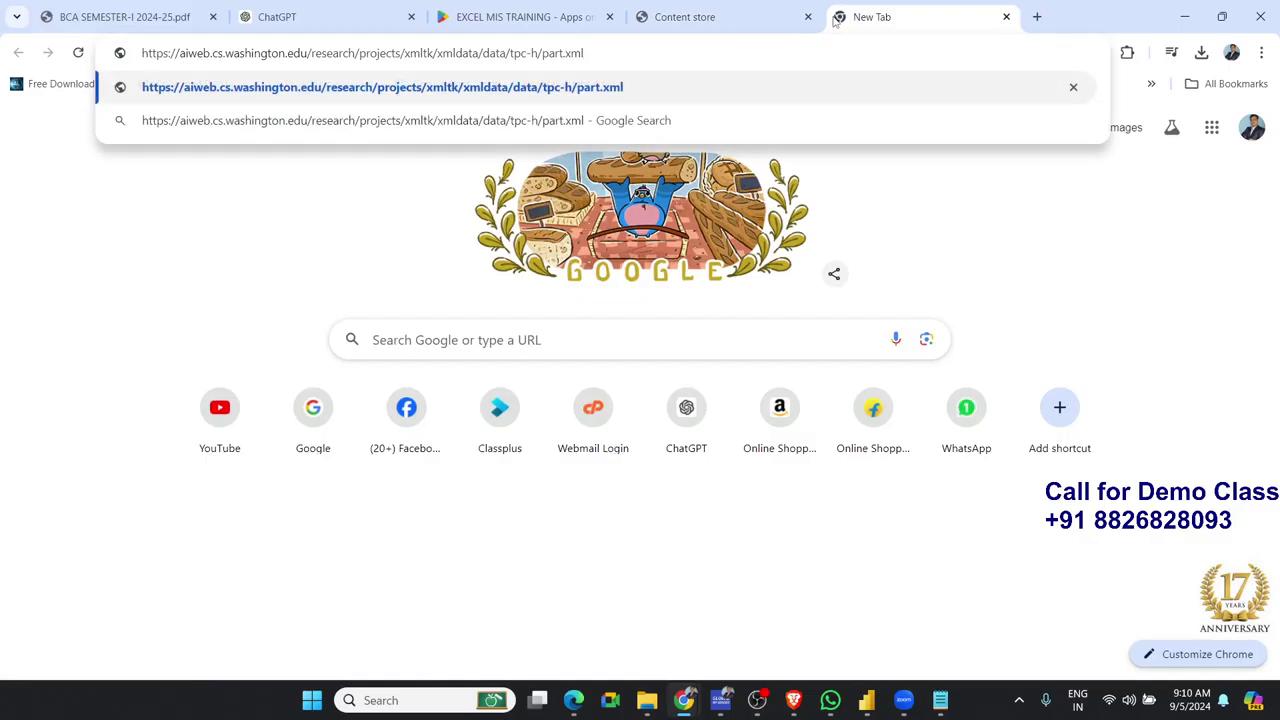
{"action": "key", "text": "Return"}
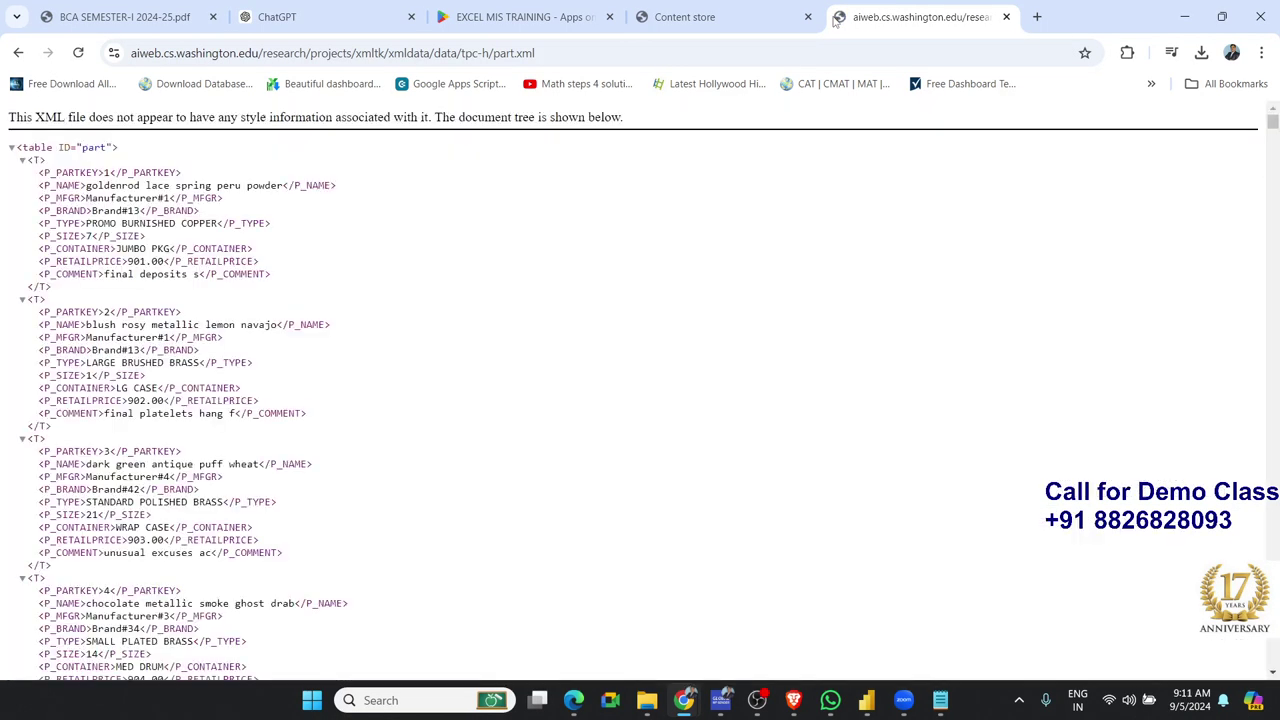
{"action": "scroll", "coordinate": [543, 341], "scroll_direction": "down", "scroll_amount": 3}
{"action": "scroll", "coordinate": [543, 341], "scroll_direction": "down", "scroll_amount": 2}
{"action": "scroll", "coordinate": [543, 341], "scroll_direction": "down", "scroll_amount": 7}
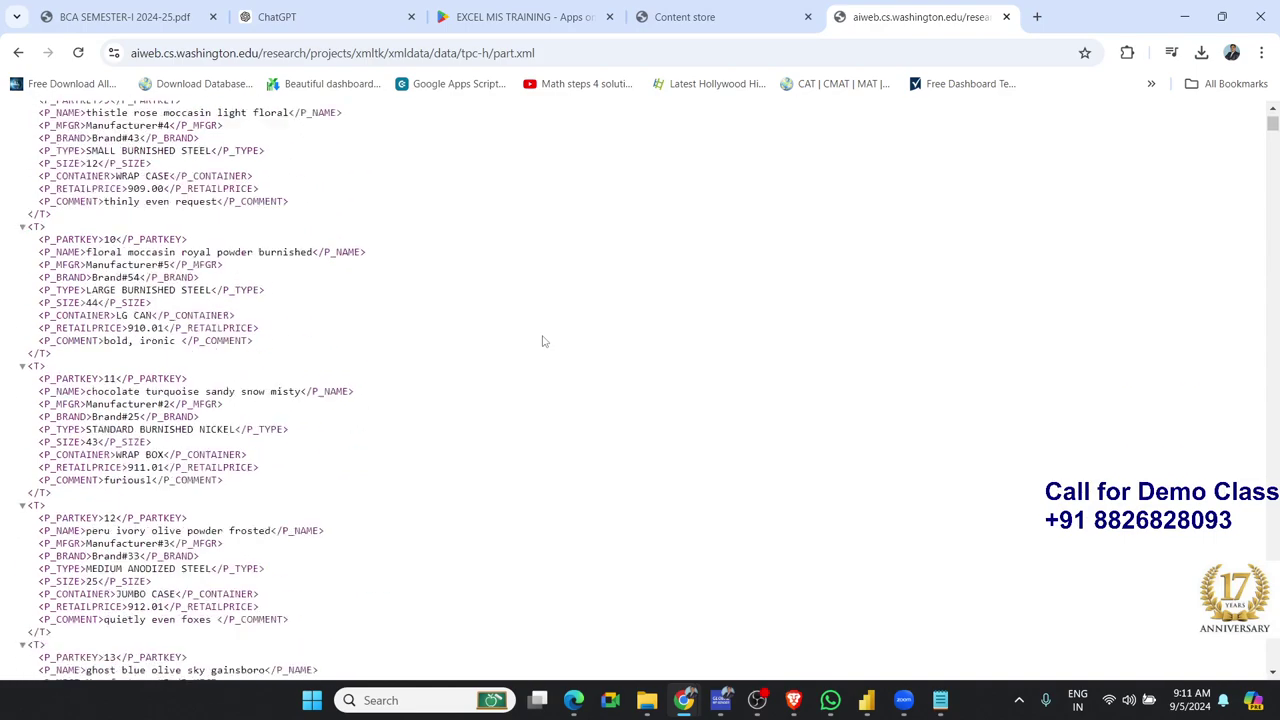
{"action": "scroll", "coordinate": [543, 341], "scroll_direction": "down", "scroll_amount": 5}
{"action": "scroll", "coordinate": [543, 341], "scroll_direction": "up", "scroll_amount": 4}
{"action": "scroll", "coordinate": [500, 330], "scroll_direction": "up", "scroll_amount": 7}
{"action": "scroll", "coordinate": [457, 323], "scroll_direction": "up", "scroll_amount": 3}
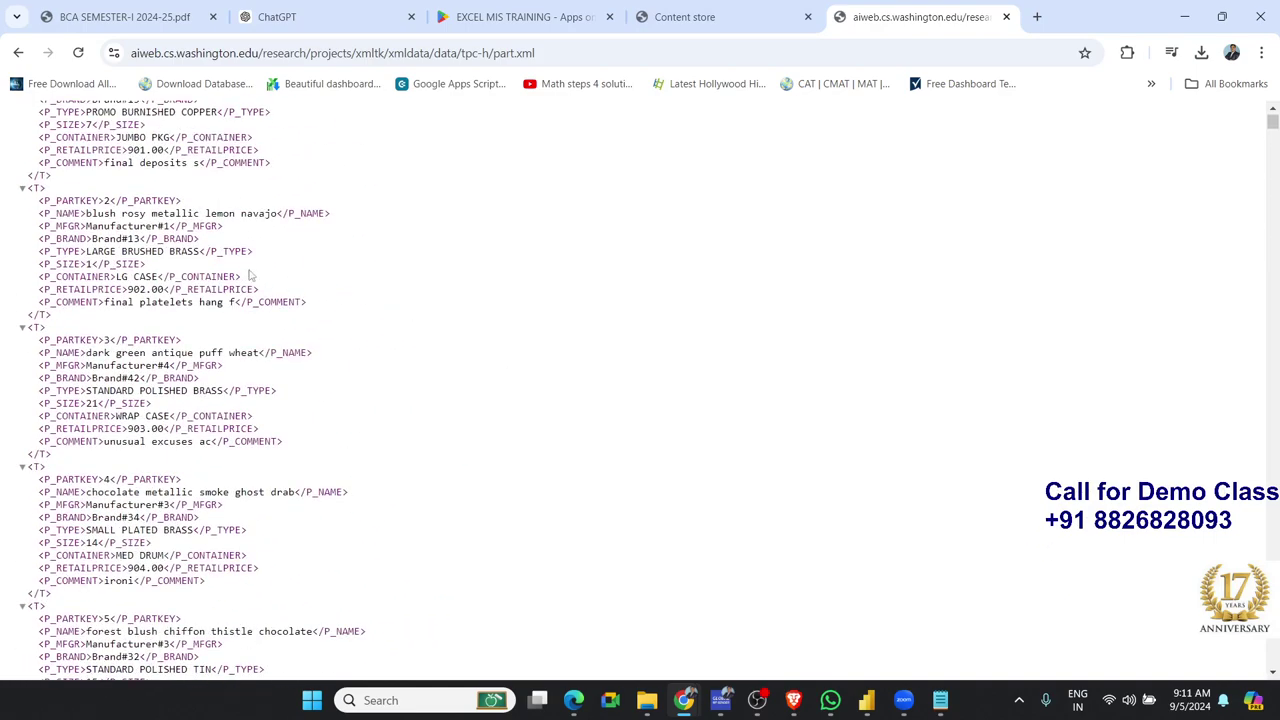
Select the entire part.xml document text and return to the Notepad link file.
{"action": "double_click", "coordinate": [238, 251]}
{"action": "key", "text": "ctrl+a"}
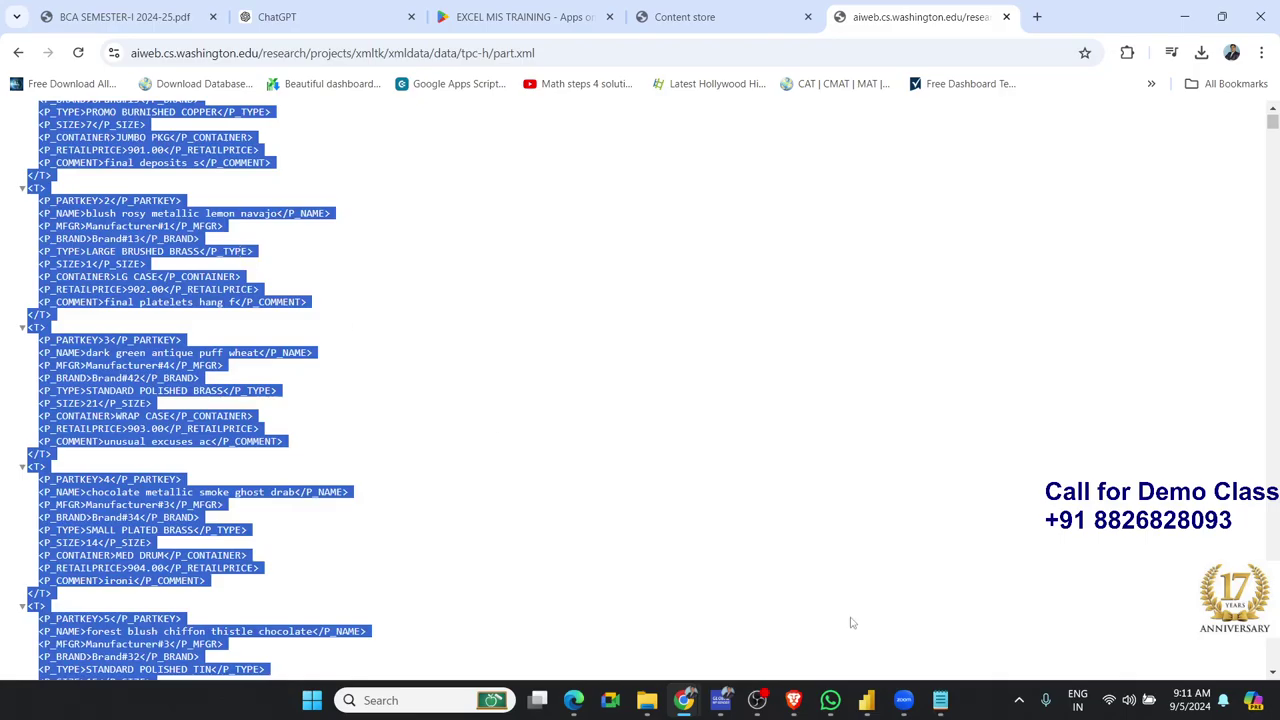
{"action": "mouse_move", "coordinate": [940, 700]}
{"action": "left_click", "coordinate": [861, 581]}
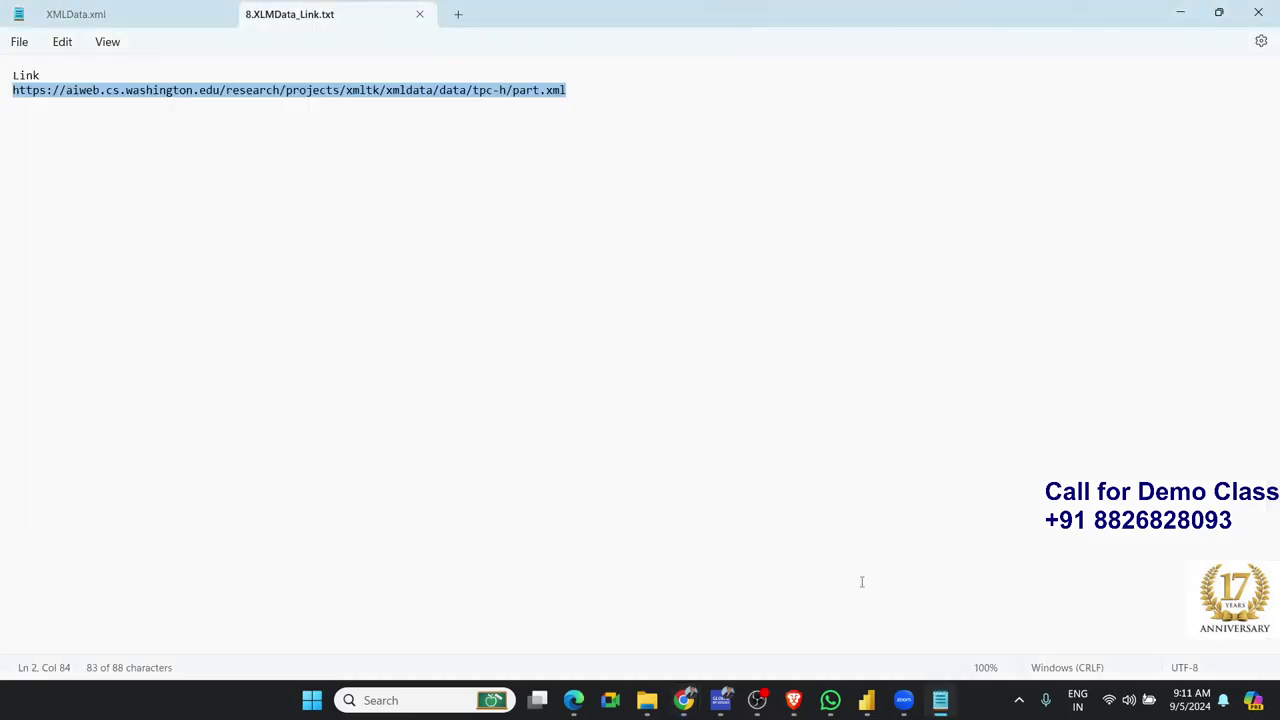
Paste the XML into a new Notepad tab, cancel saving it as ds.xml, and discard the tab.
{"action": "left_click", "coordinate": [461, 16]}
{"action": "key", "text": "ctrl+v"}
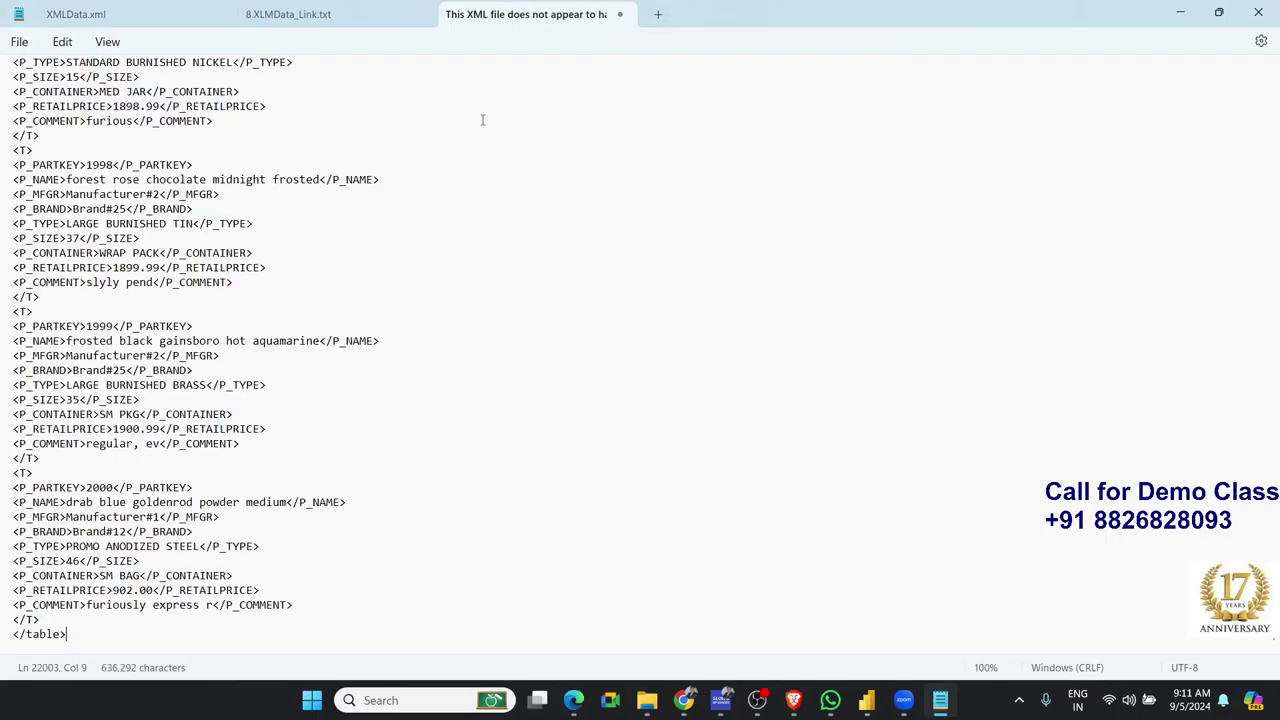
{"action": "key", "text": "ctrl+s"}
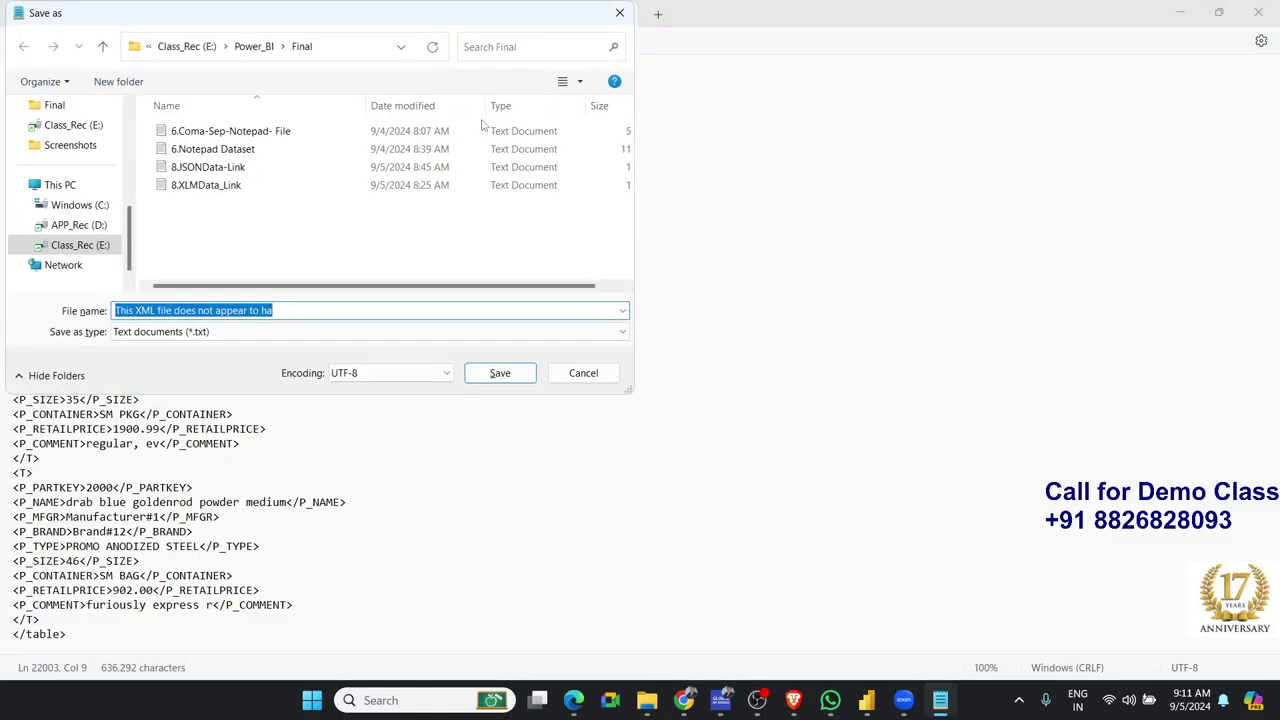
{"action": "type", "text": "ds."}
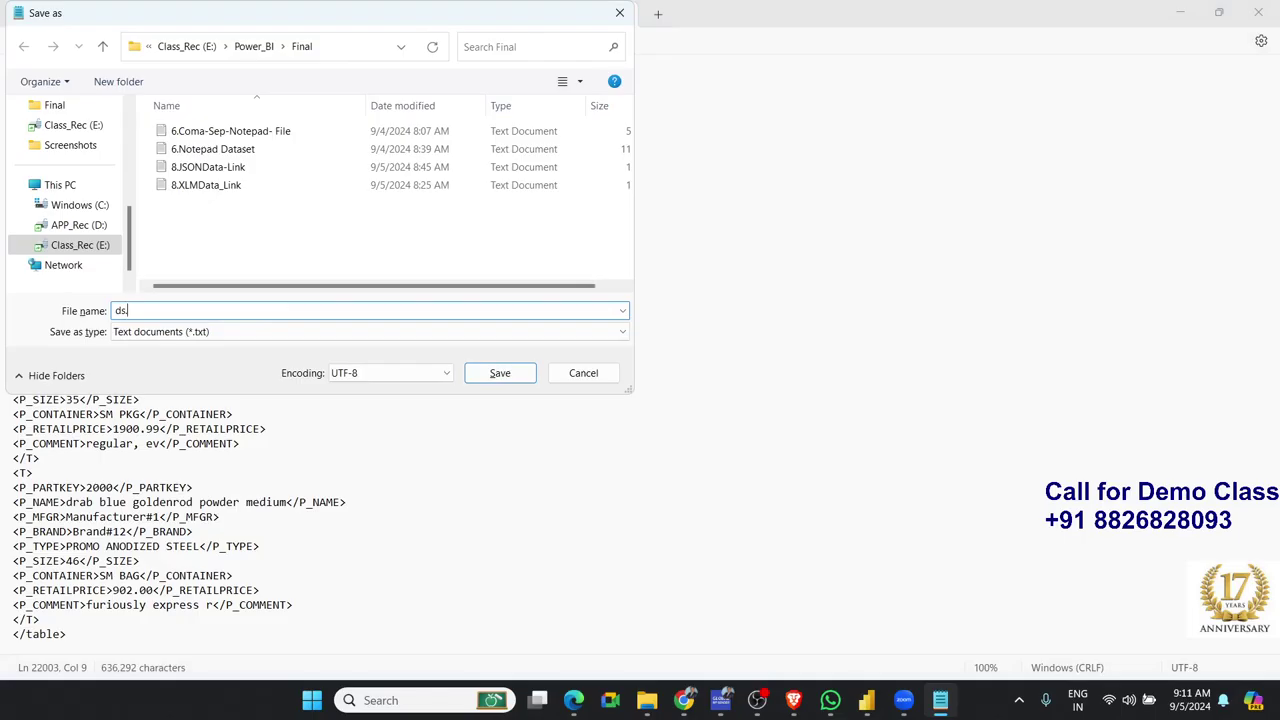
{"action": "type", "text": "xml"}
{"action": "left_click", "coordinate": [620, 14]}
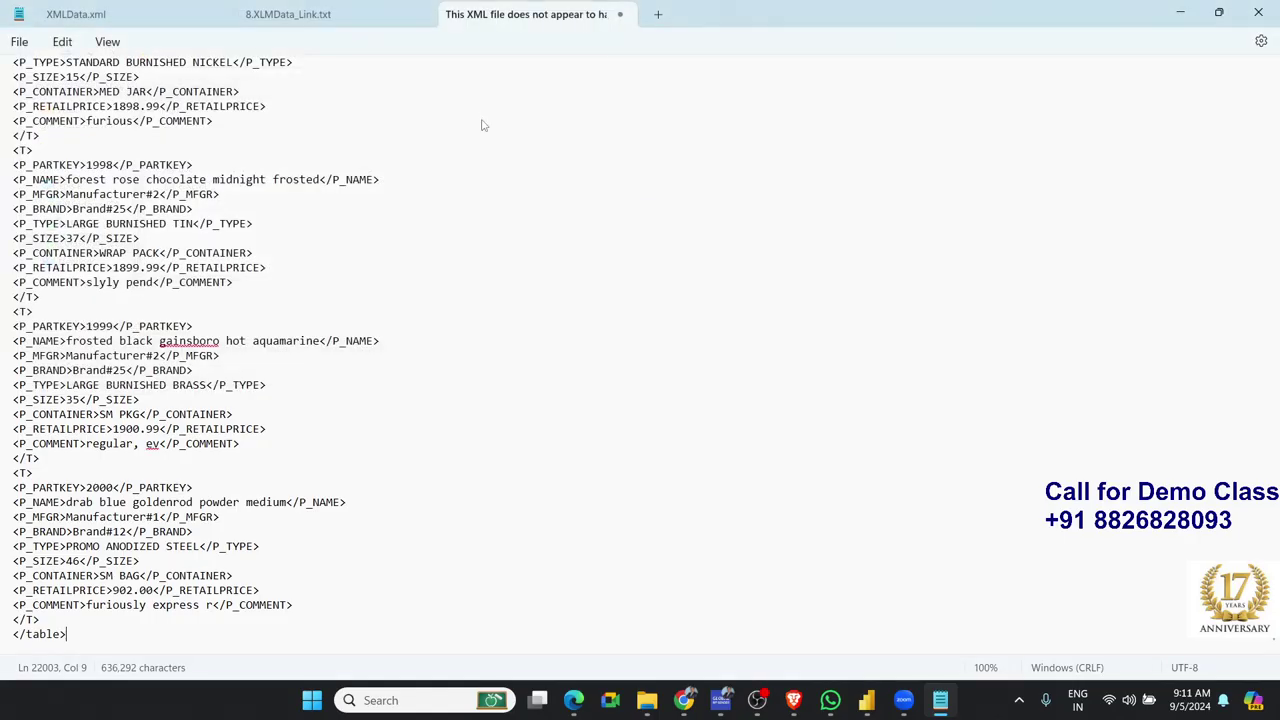
{"action": "left_click", "coordinate": [621, 15]}
{"action": "left_click", "coordinate": [652, 382]}
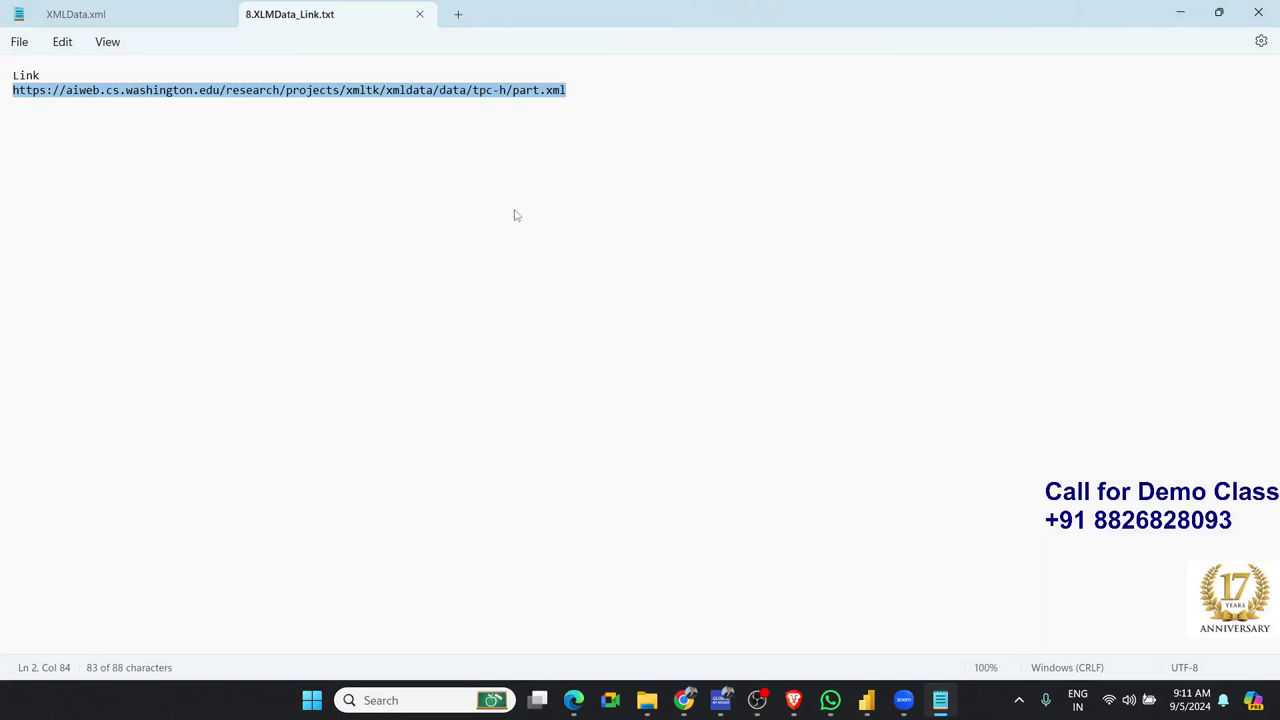
Copy the part.xml web address from Chrome and go back to Power BI Desktop.
{"action": "key", "text": "alt+Tab"}
{"action": "left_click", "coordinate": [518, 55]}
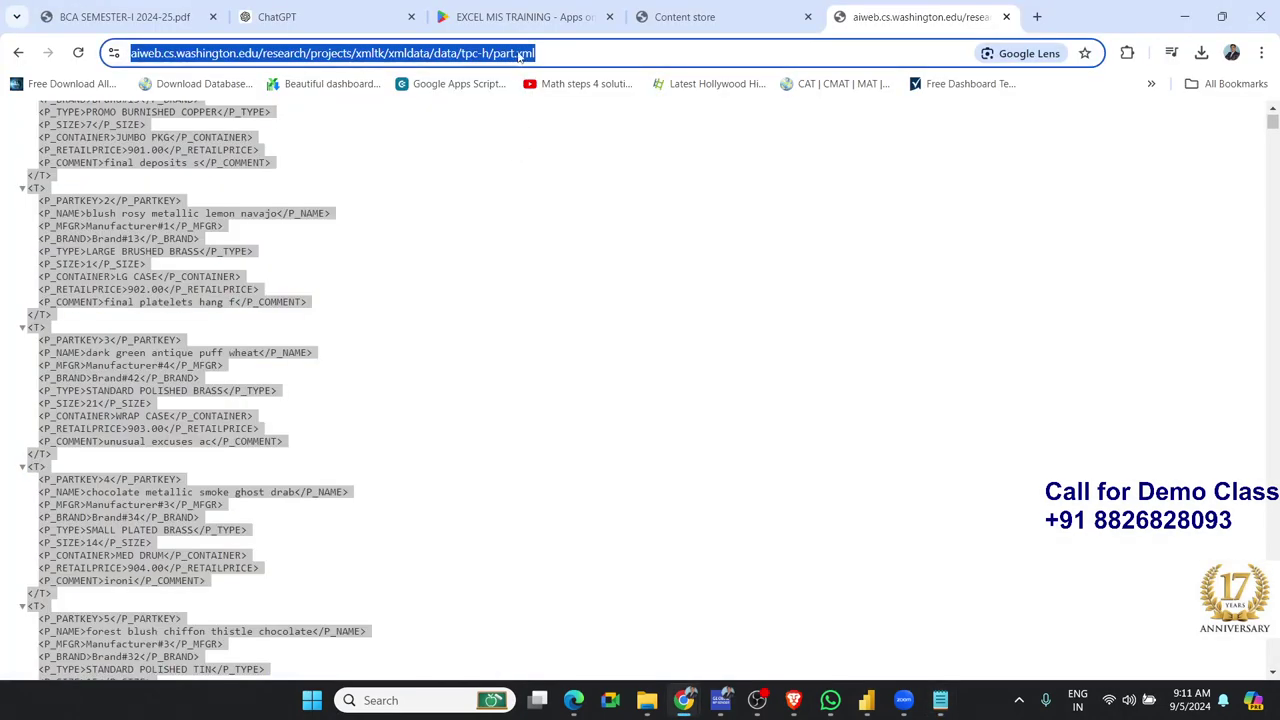
{"action": "left_click", "coordinate": [867, 702]}
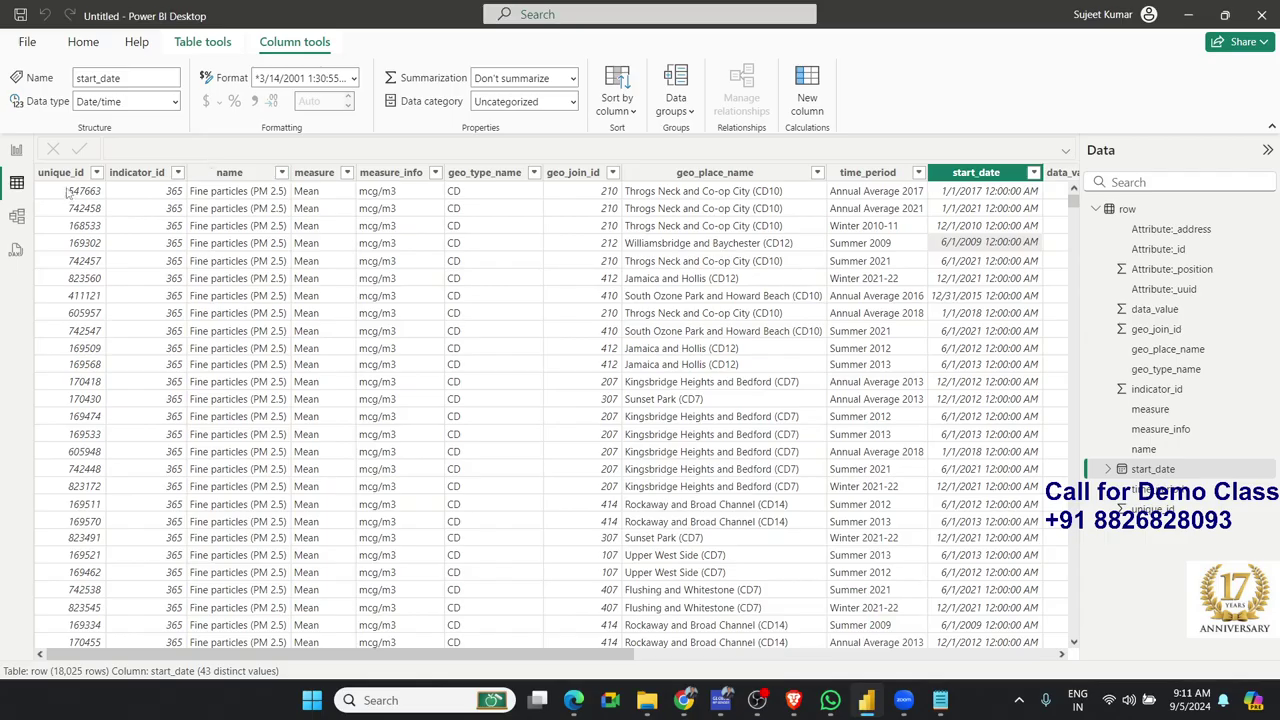
Open the pasted part.xml web address through the Excel workbook file dialog to preview its part table.
{"action": "left_click", "coordinate": [83, 42]}
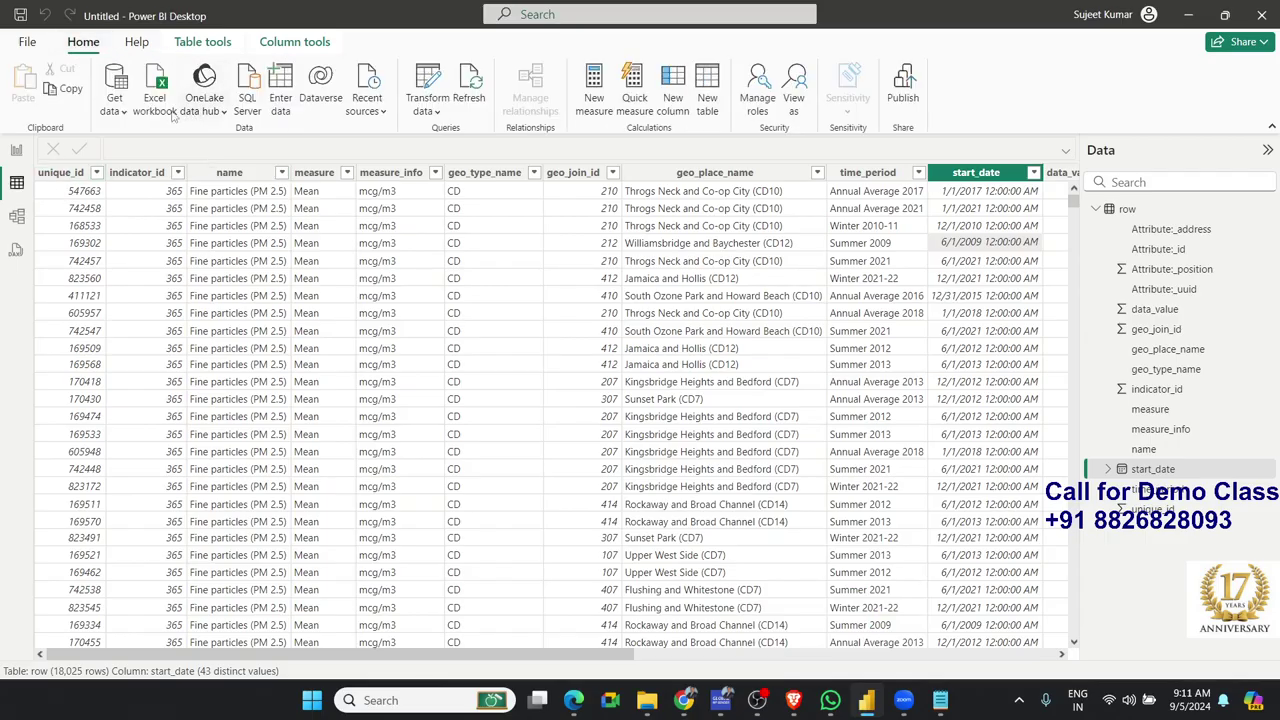
{"action": "left_click", "coordinate": [114, 100]}
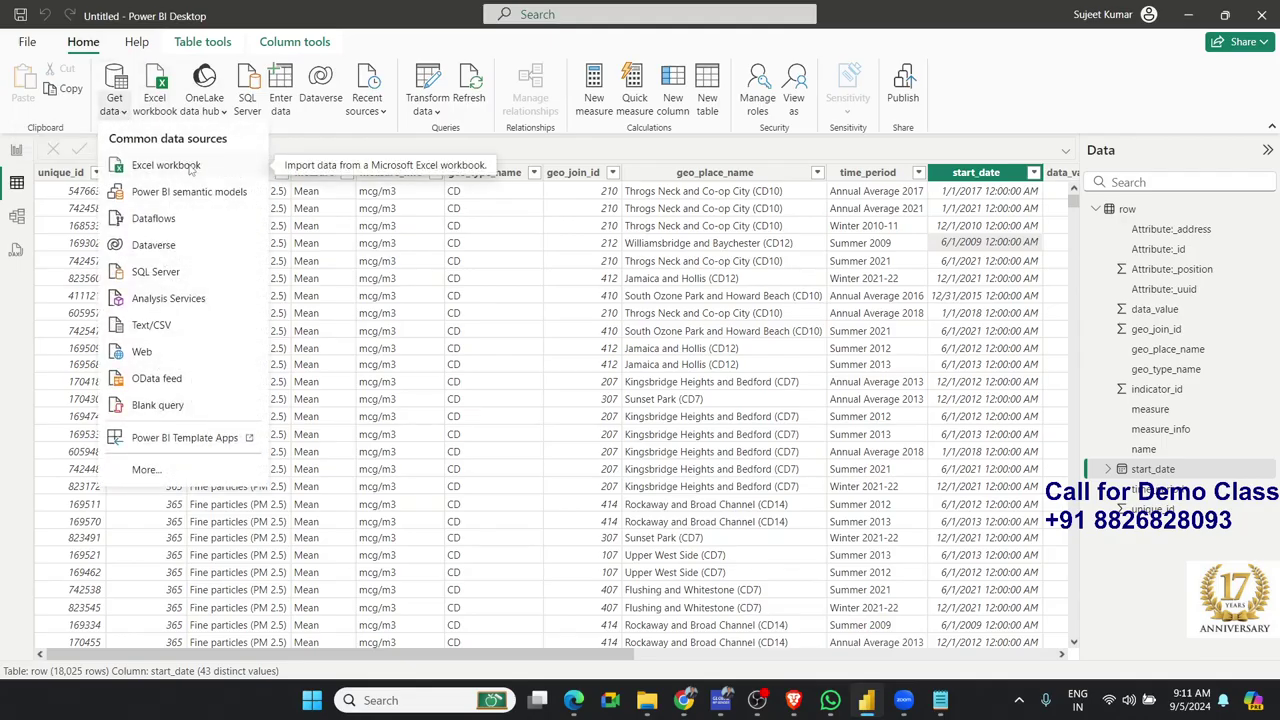
{"action": "left_click", "coordinate": [155, 100]}
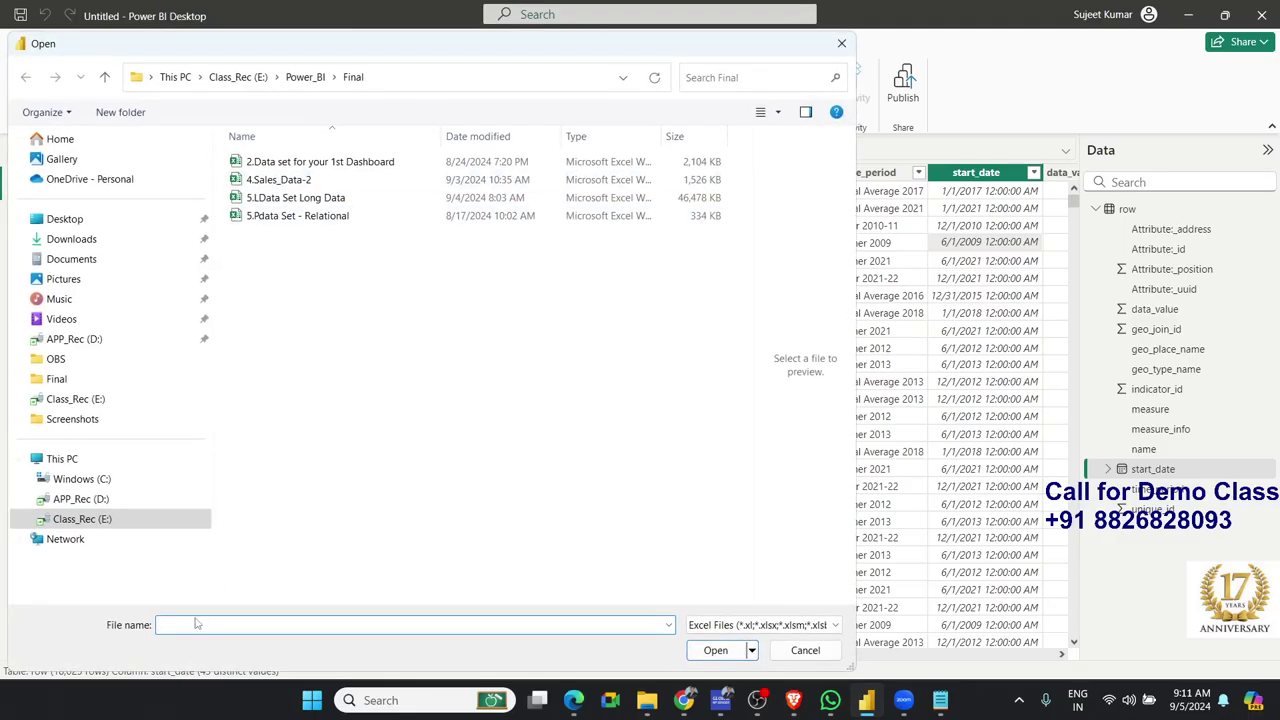
{"action": "type", "text": "https://aiweb.cs.washington.edu/research/projects/xmltk/xmldata/data/tpc-h/part.xml"}
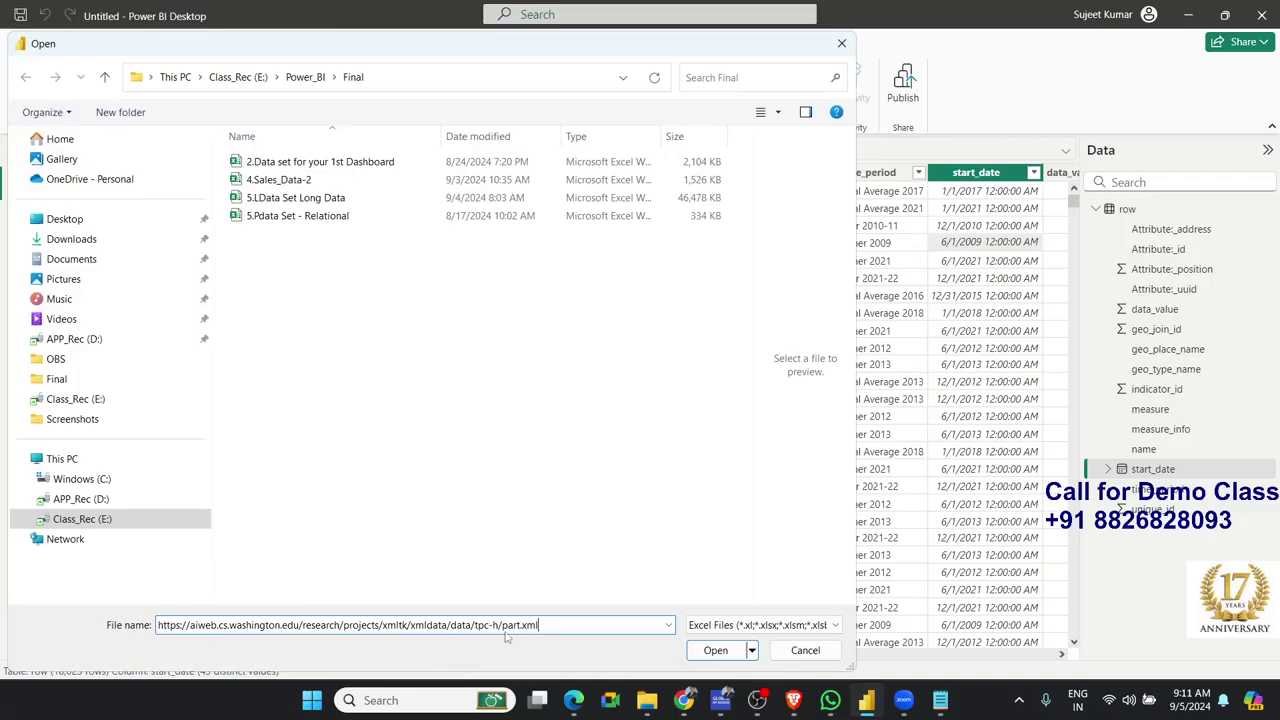
{"action": "left_click_drag", "start_coordinate": [502, 625], "coordinate": [545, 628]}
{"action": "left_click", "coordinate": [716, 655]}
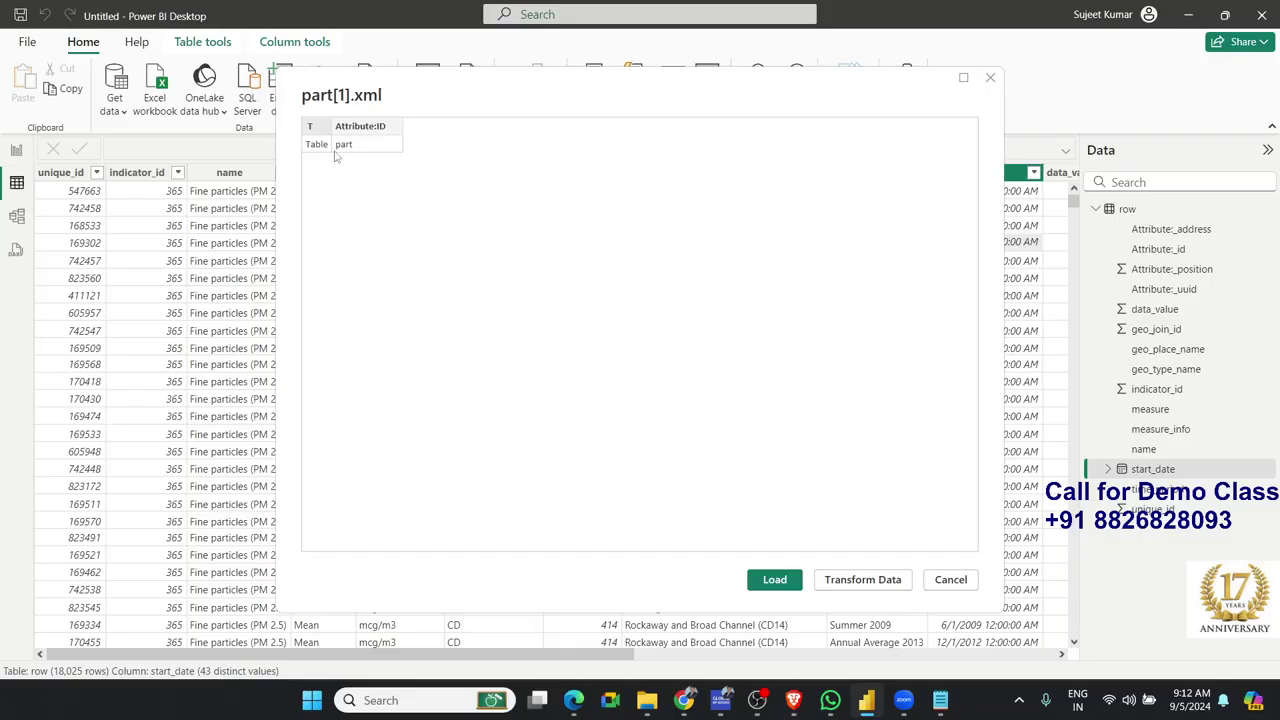
Open part[1] in Power Query Editor and show the P_ fields nested in its T column.
{"action": "left_click", "coordinate": [843, 582]}
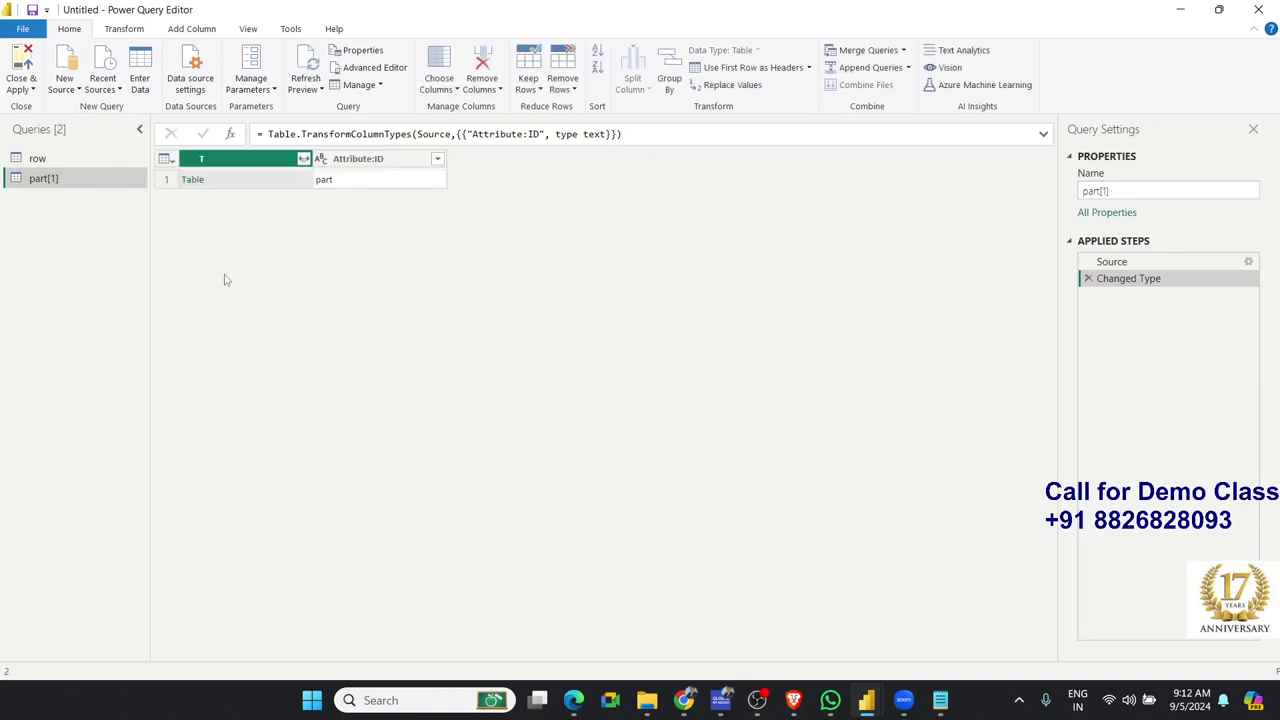
{"action": "left_click", "coordinate": [304, 161]}
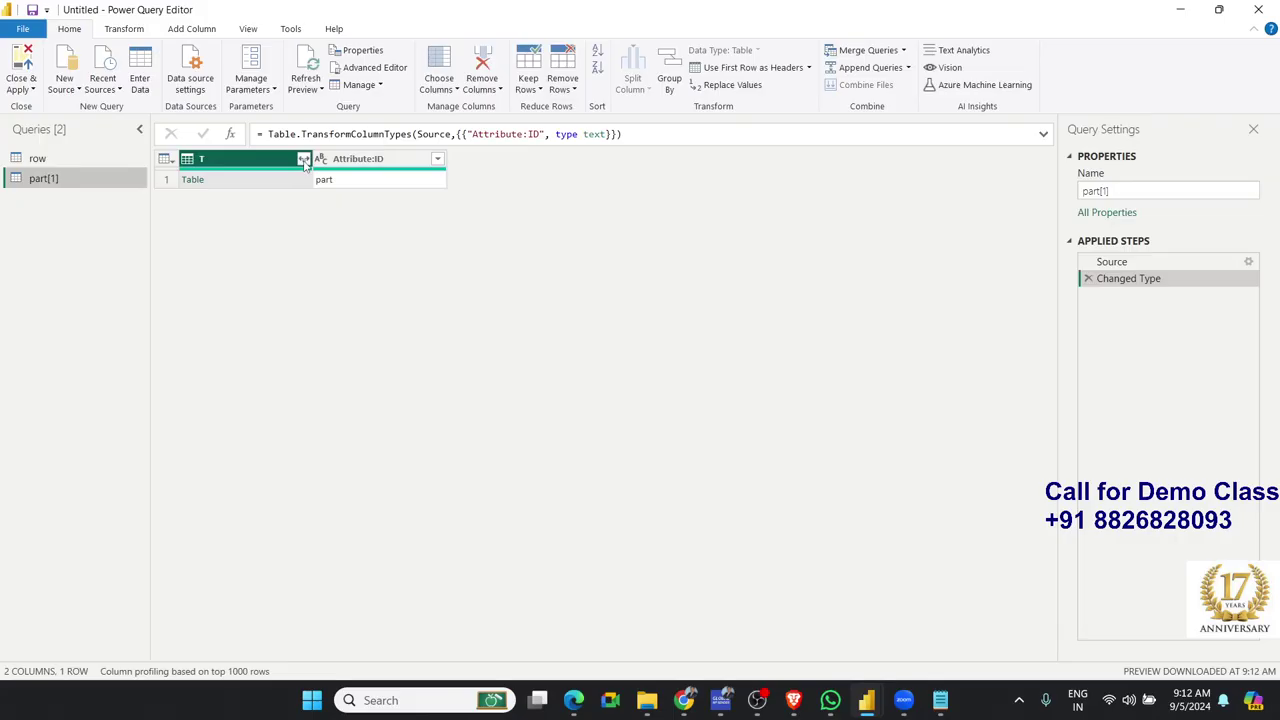
{"action": "left_click", "coordinate": [304, 161]}
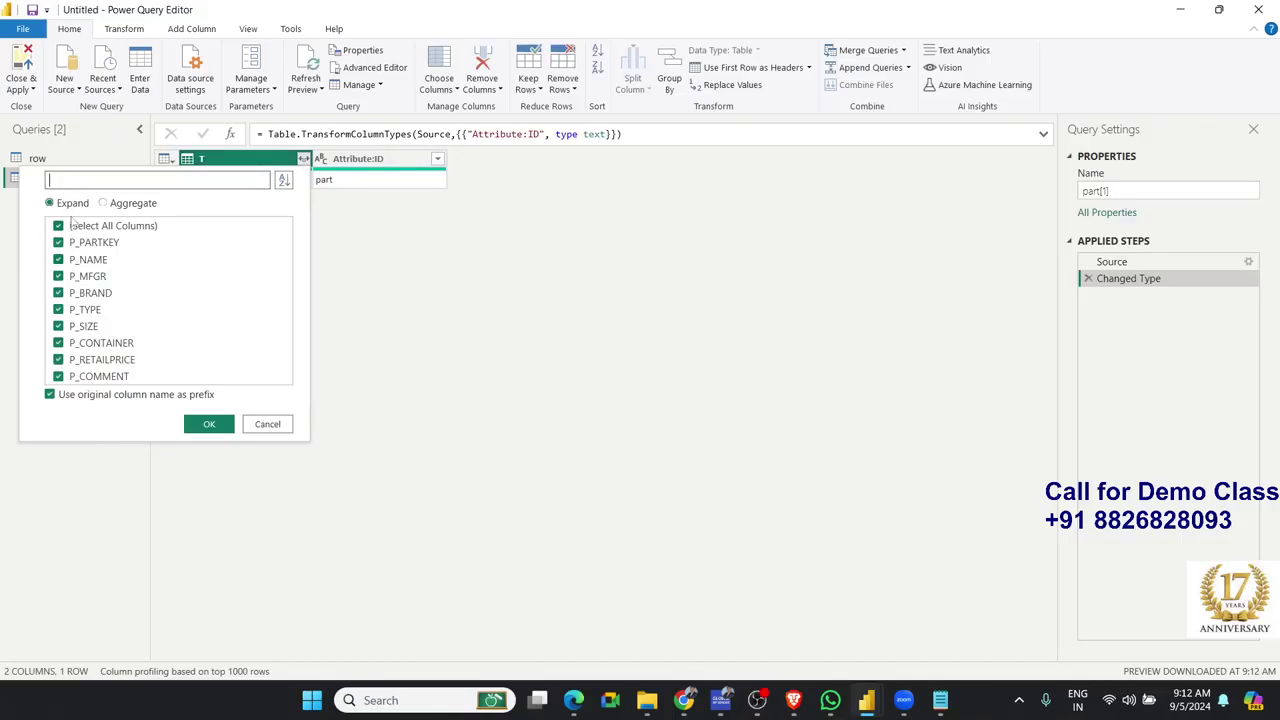
Expand T into all its fields, T.P_PARTKEY through T.P_COMMENT, keeping the column-name prefix.
{"action": "left_click", "coordinate": [59, 378]}
{"action": "left_click", "coordinate": [59, 378]}
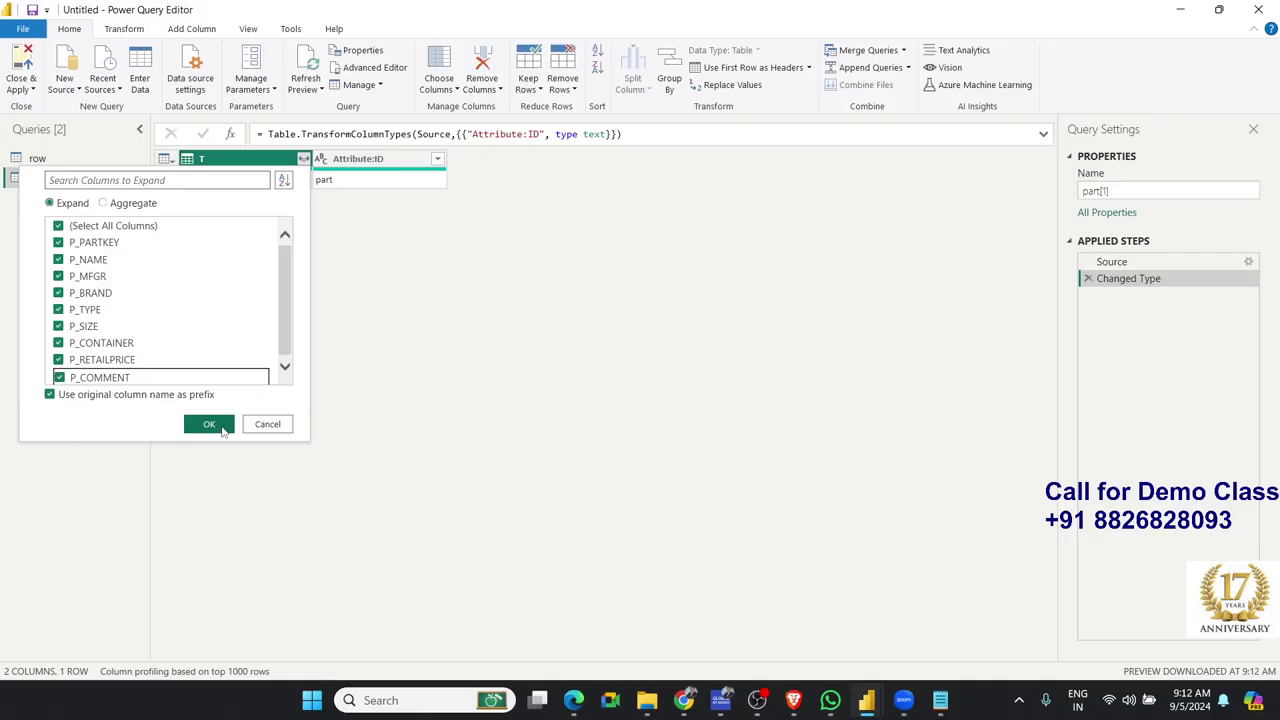
{"action": "left_click", "coordinate": [209, 424]}
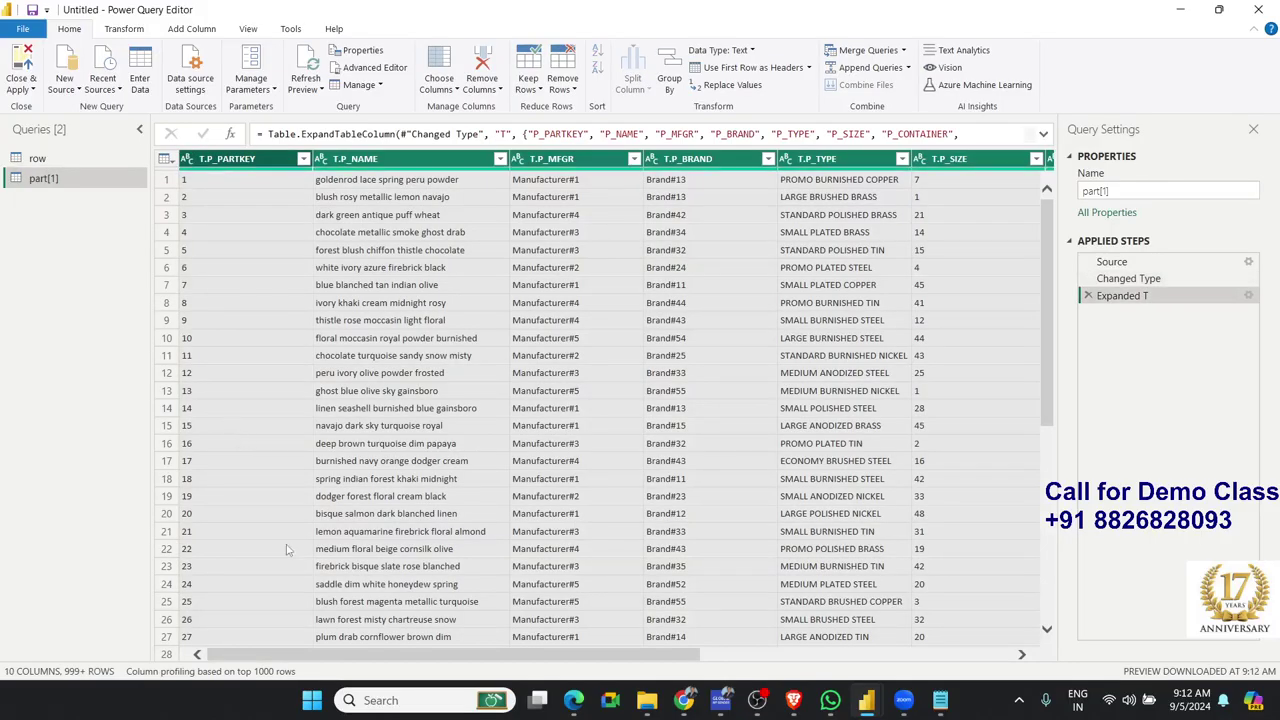
{"action": "left_click_drag", "start_coordinate": [358, 659], "coordinate": [673, 654]}
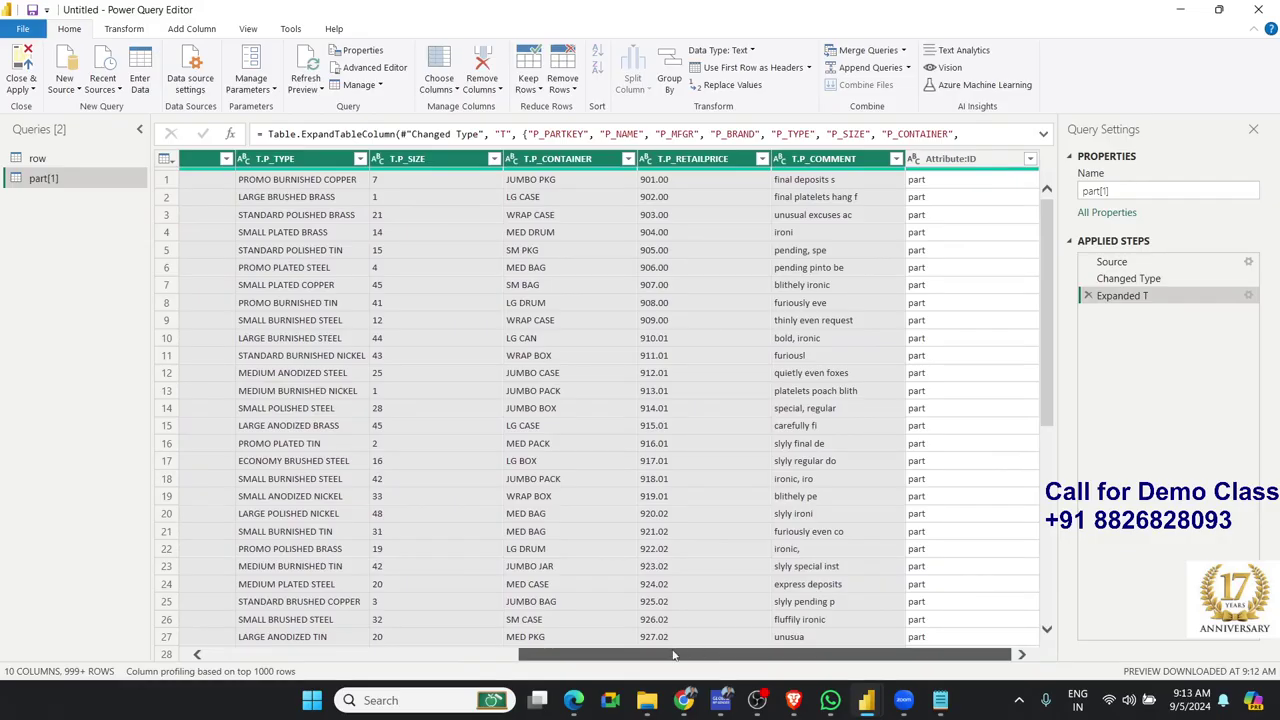
{"action": "left_click_drag", "start_coordinate": [673, 654], "coordinate": [160, 598]}
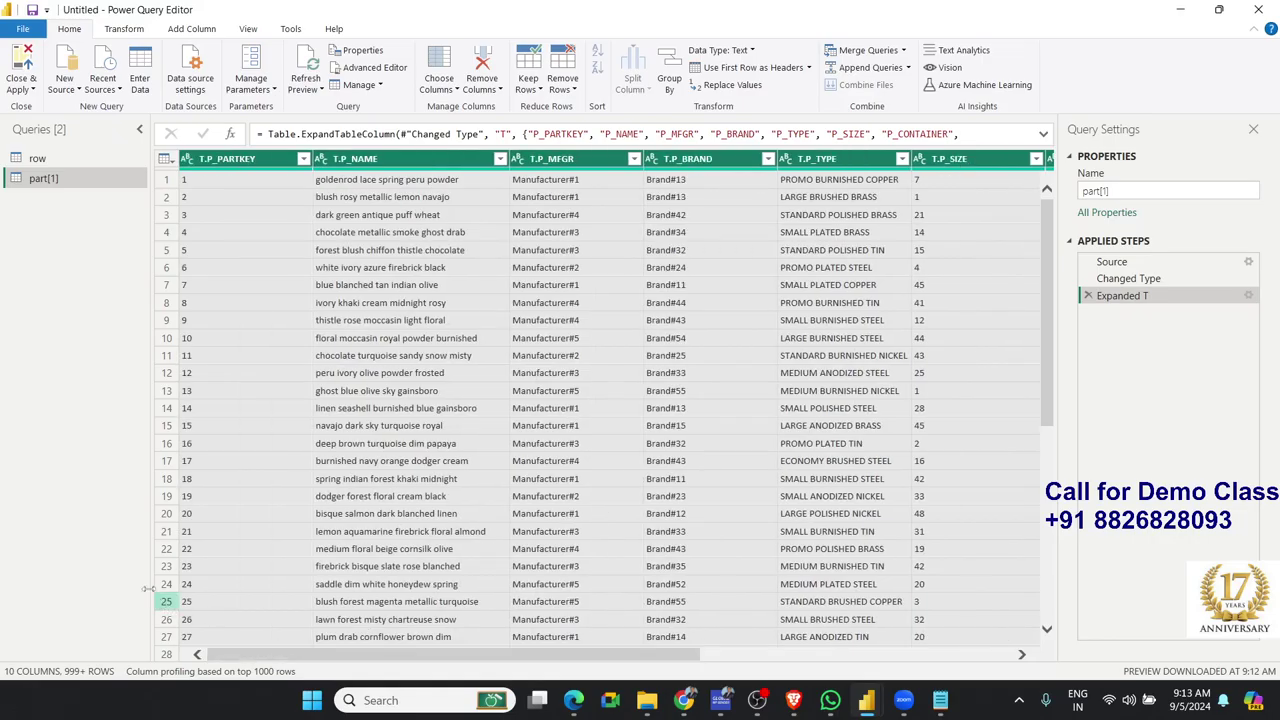
Load the part[1] query as a 2,000-row table and rename it LData.
{"action": "left_click", "coordinate": [29, 76]}
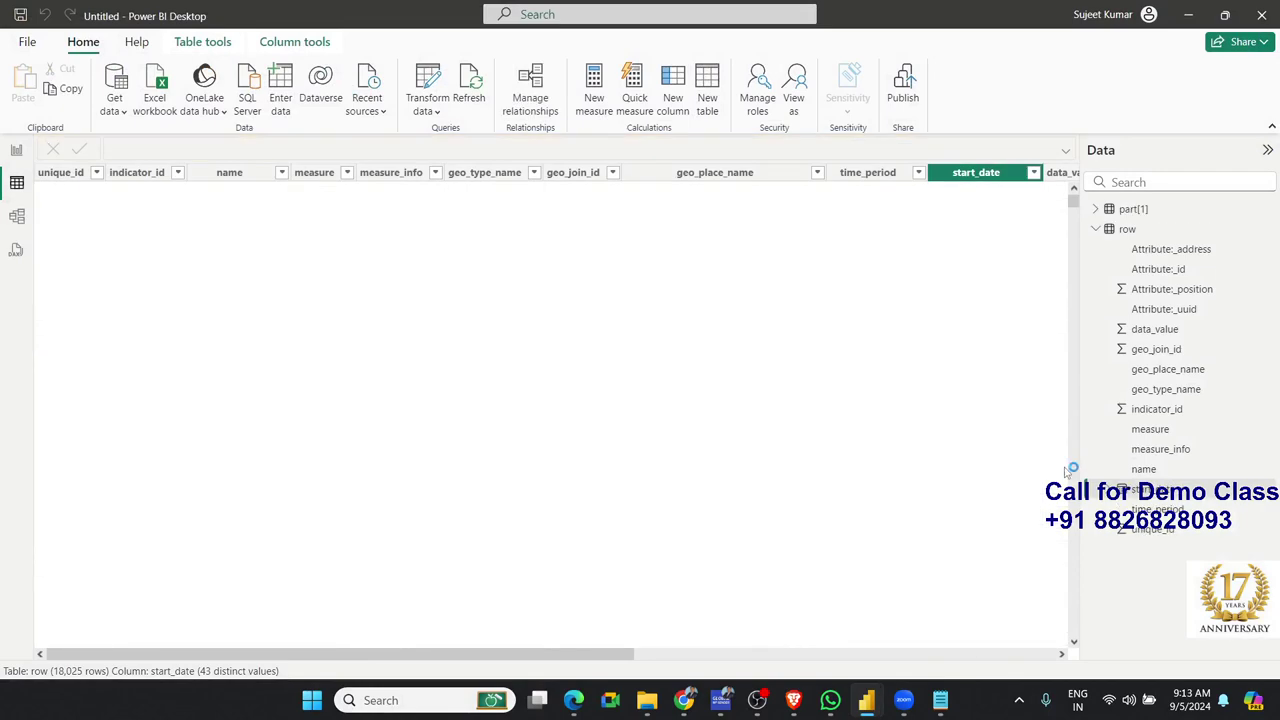
{"action": "left_click", "coordinate": [1124, 229]}
{"action": "left_click", "coordinate": [1130, 215]}
{"action": "right_click", "coordinate": [1130, 218]}
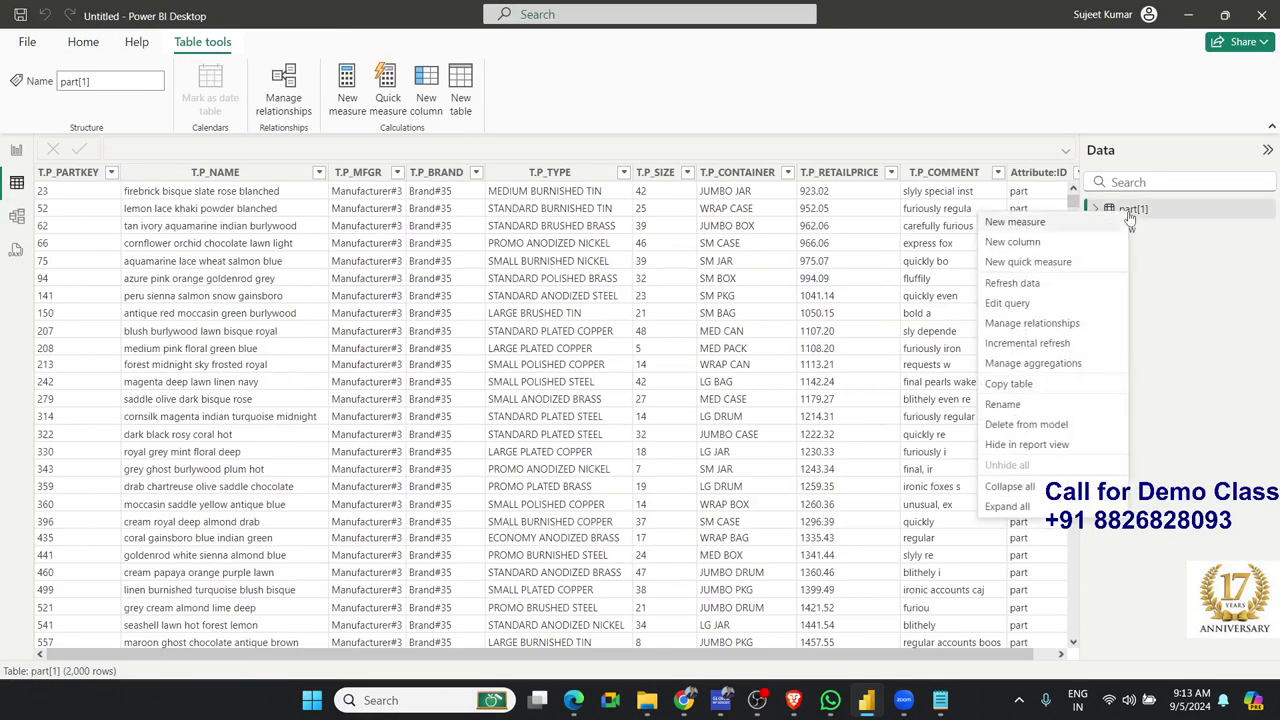
{"action": "left_click", "coordinate": [1003, 404]}
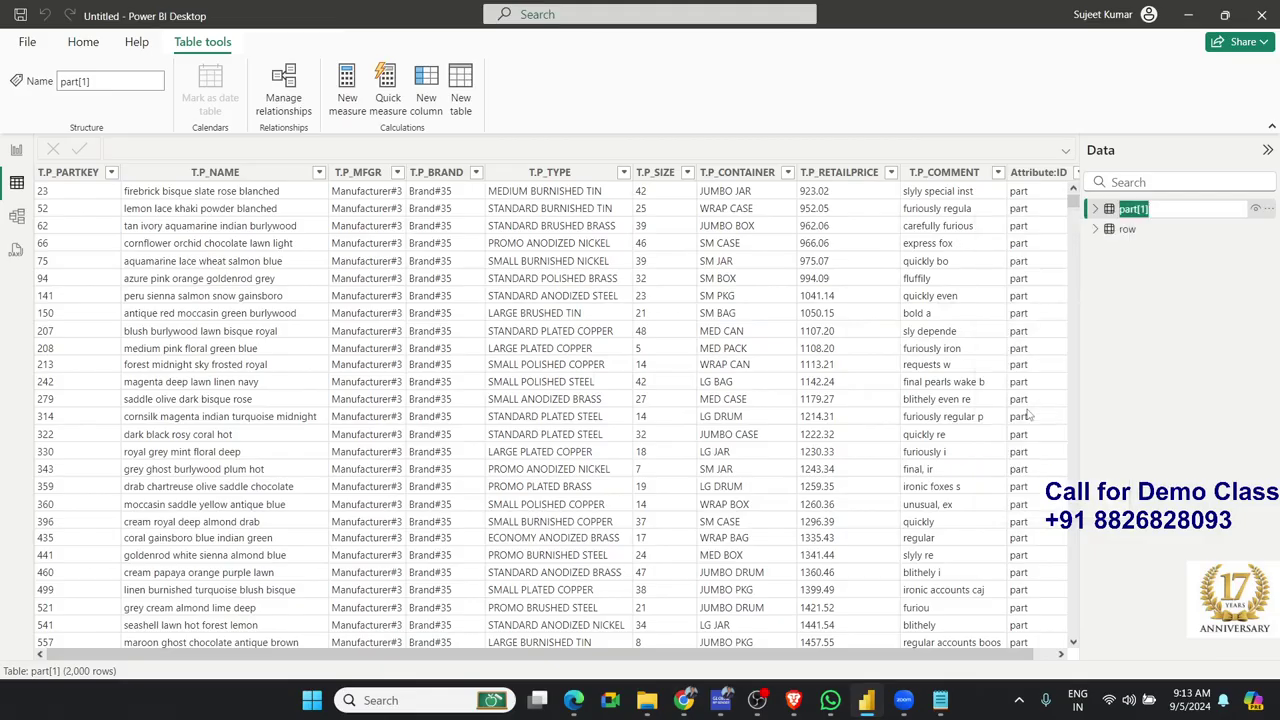
{"action": "type", "text": "LData"}
{"action": "key", "text": "Return"}
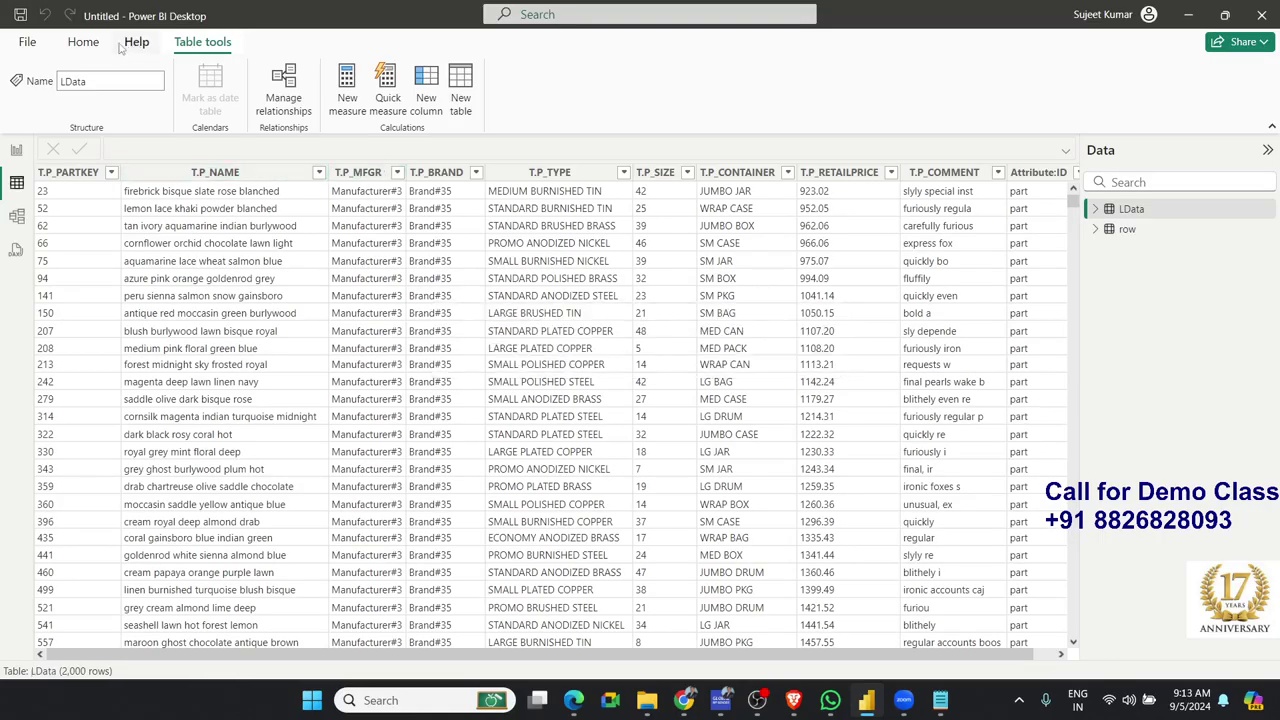
{"action": "left_click", "coordinate": [83, 41]}
{"action": "left_click", "coordinate": [468, 88]}
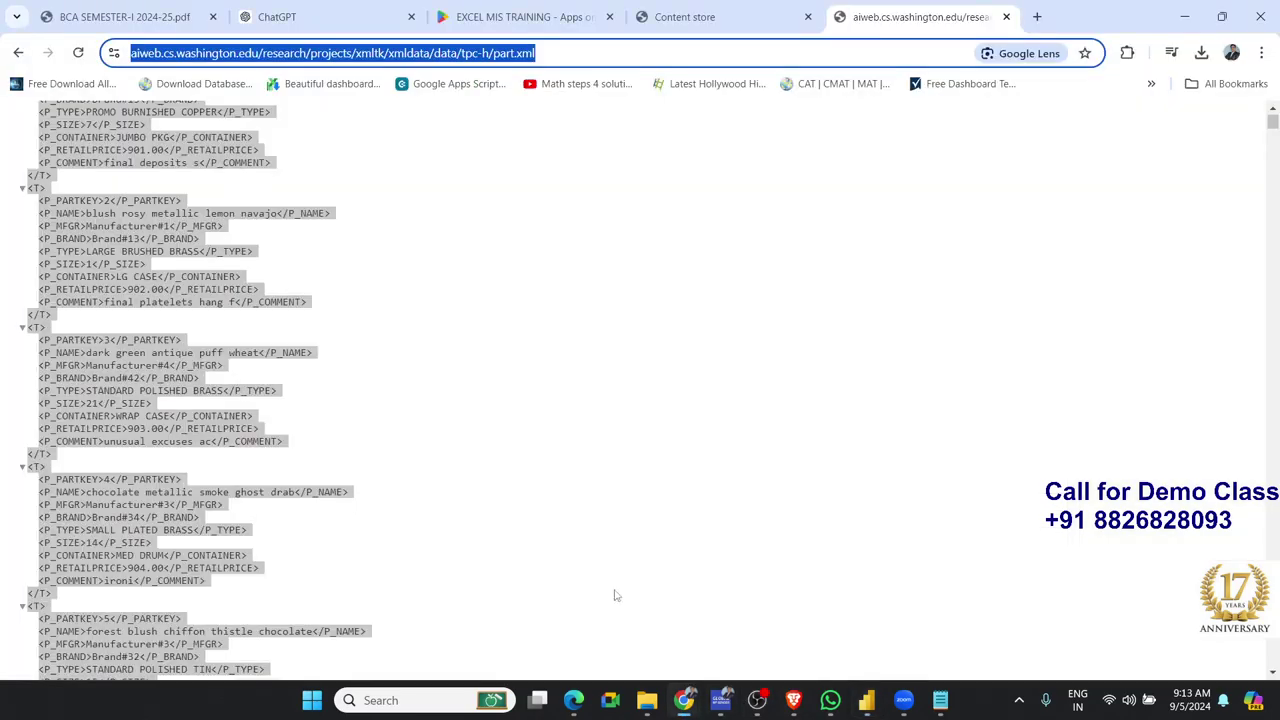
{"action": "left_click", "coordinate": [795, 600]}
{"action": "scroll", "coordinate": [431, 428], "scroll_direction": "up", "scroll_amount": 2}
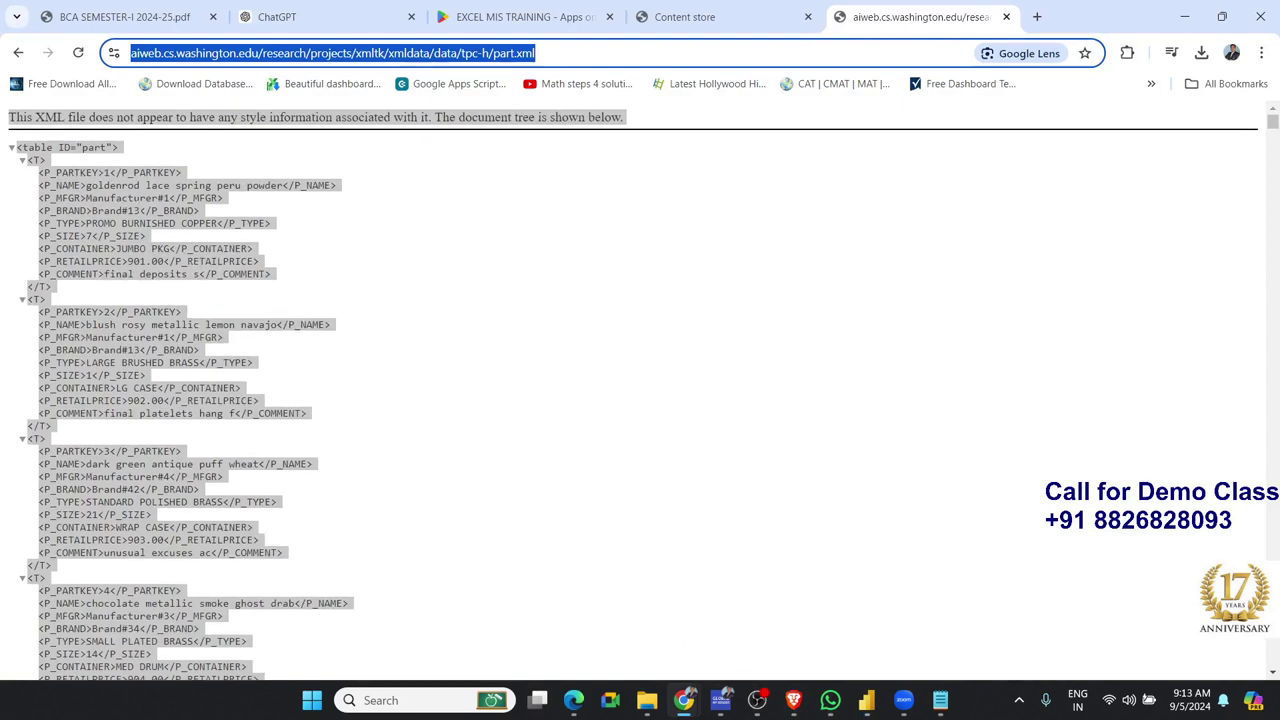
{"action": "left_click", "coordinate": [138, 203]}
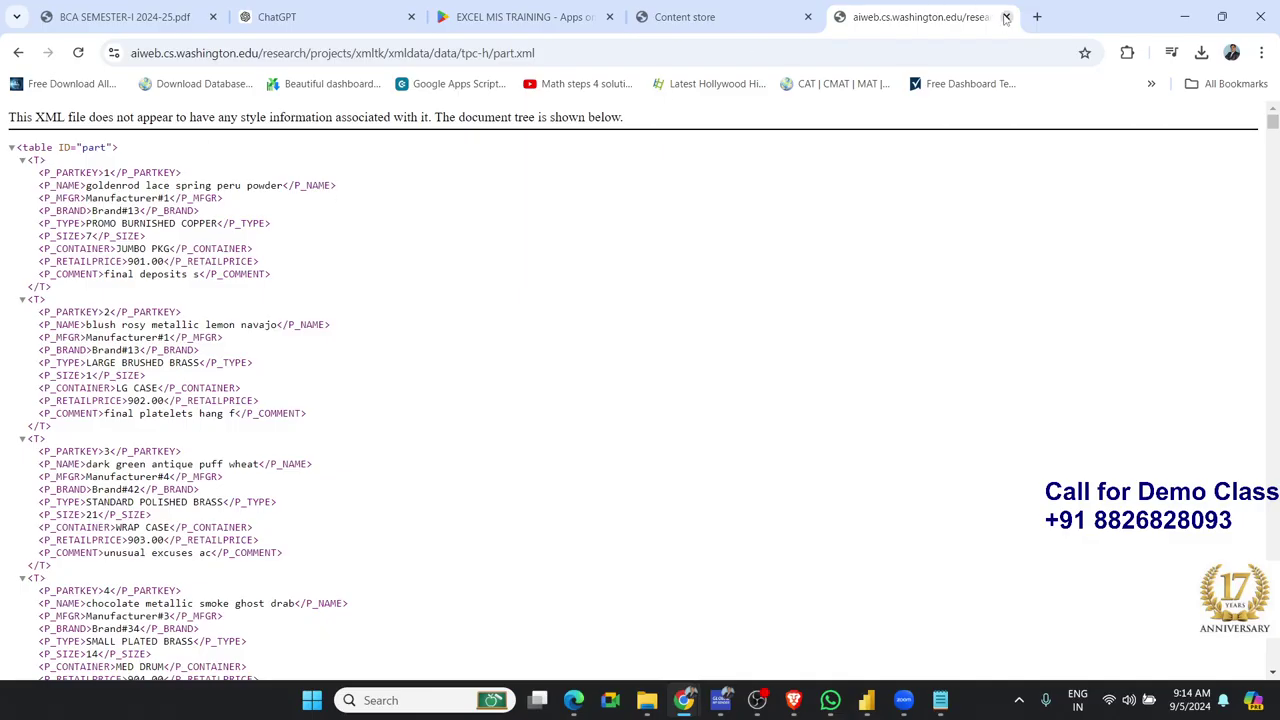
{"action": "left_click", "coordinate": [1184, 17]}
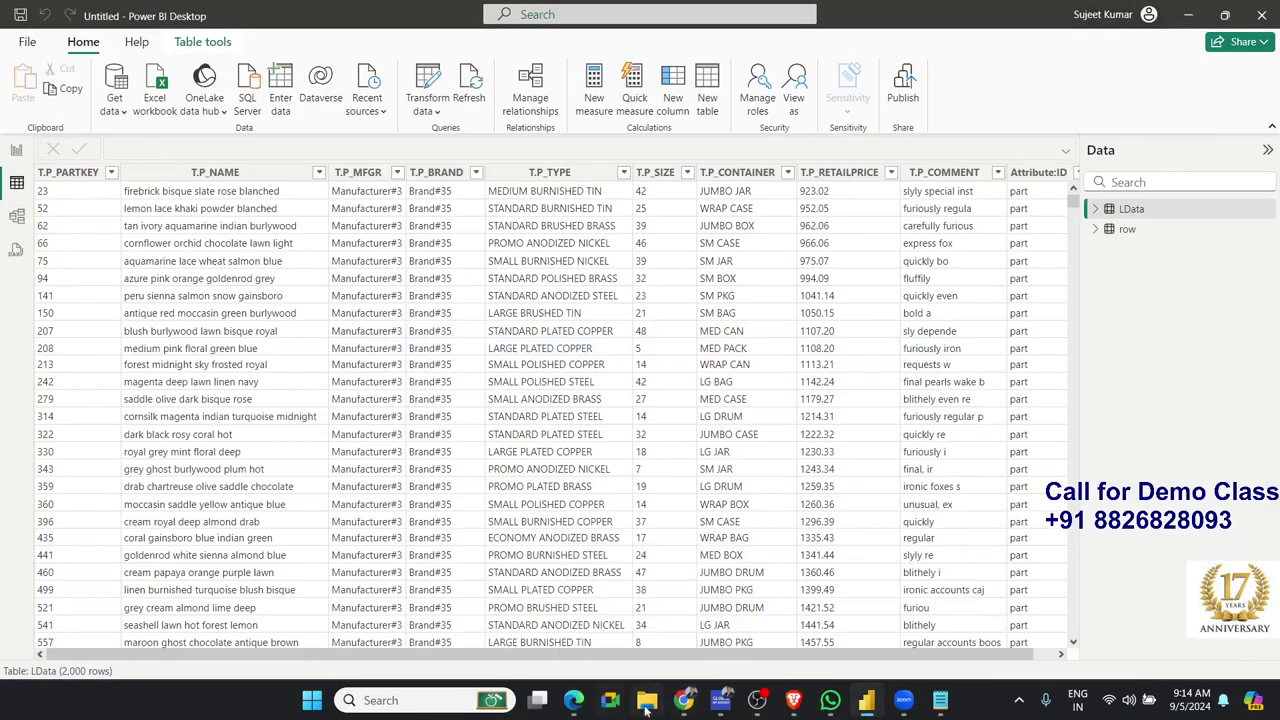
Open the Dataset-JSON file from the Final course folder in Visual Studio Code.
{"action": "mouse_move", "coordinate": [646, 700]}
{"action": "left_click", "coordinate": [661, 667]}
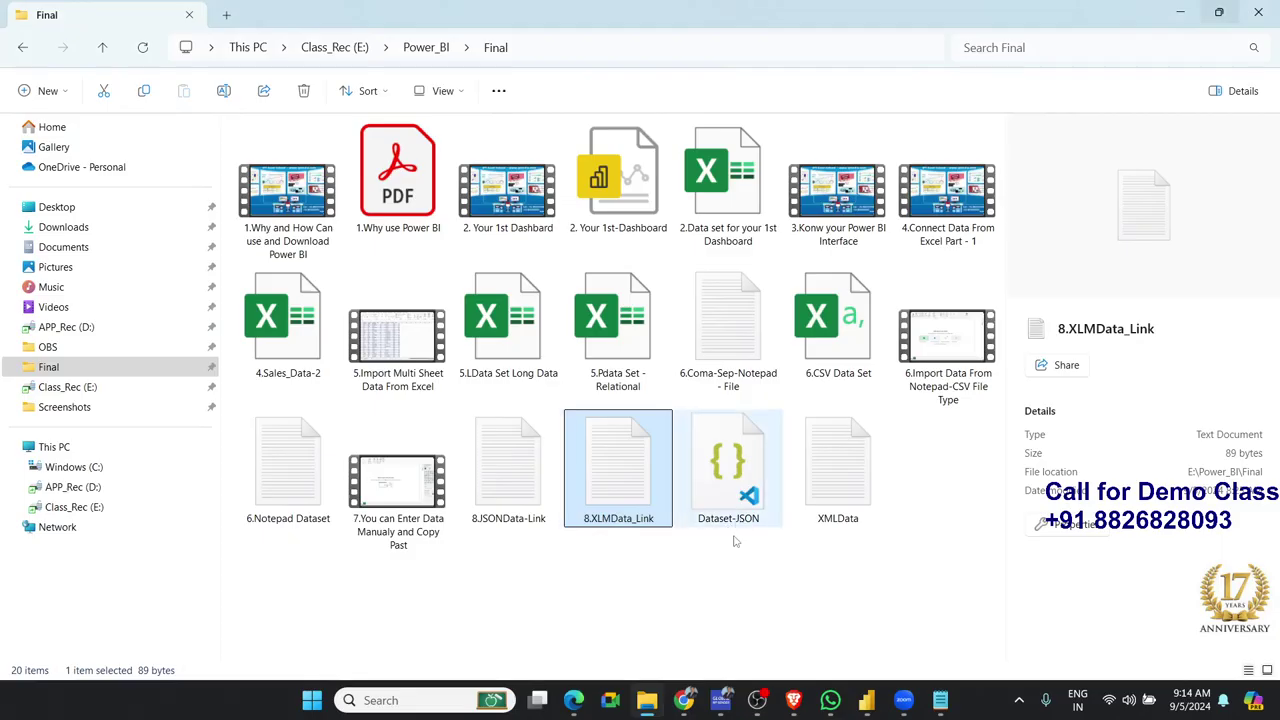
{"action": "left_click", "coordinate": [735, 515]}
{"action": "double_click", "coordinate": [736, 499]}
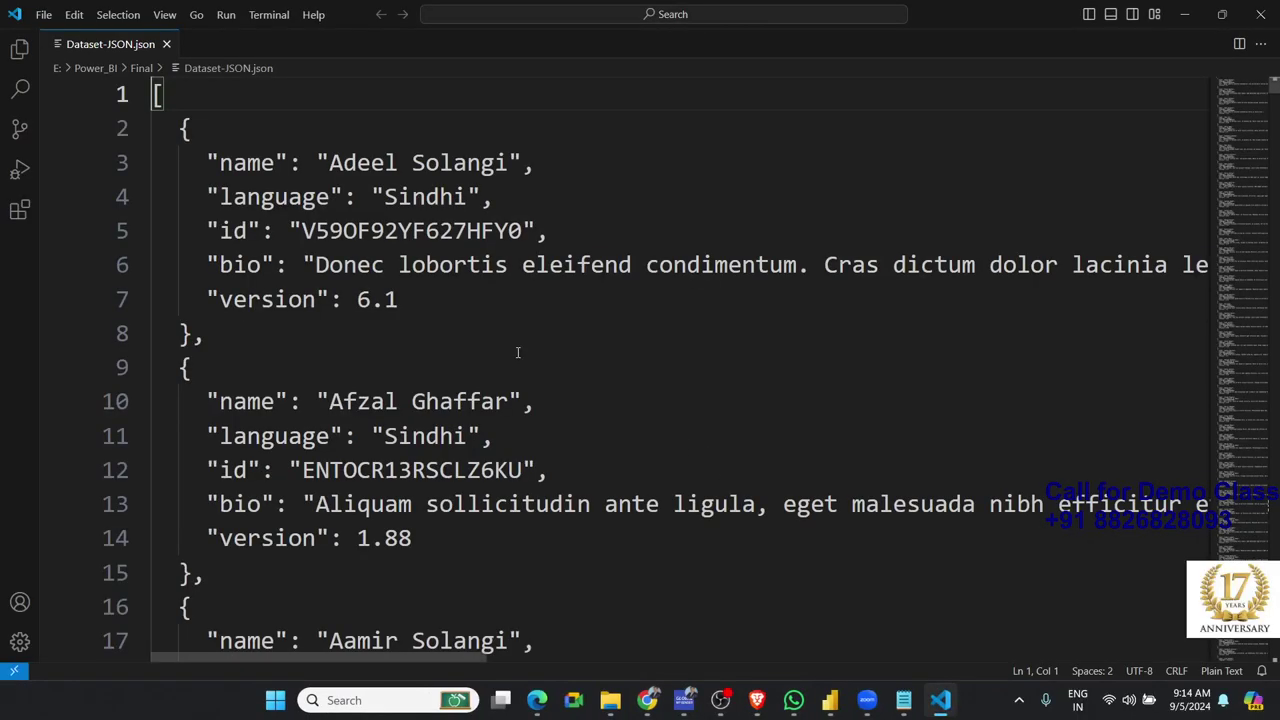
Scroll through the name, language, id, bio and version records, then close VS Code and return to Power BI.
{"action": "left_click", "coordinate": [333, 297]}
{"action": "scroll", "coordinate": [354, 331], "scroll_direction": "down", "scroll_amount": 4}
{"action": "scroll", "coordinate": [370, 416], "scroll_direction": "down", "scroll_amount": 2}
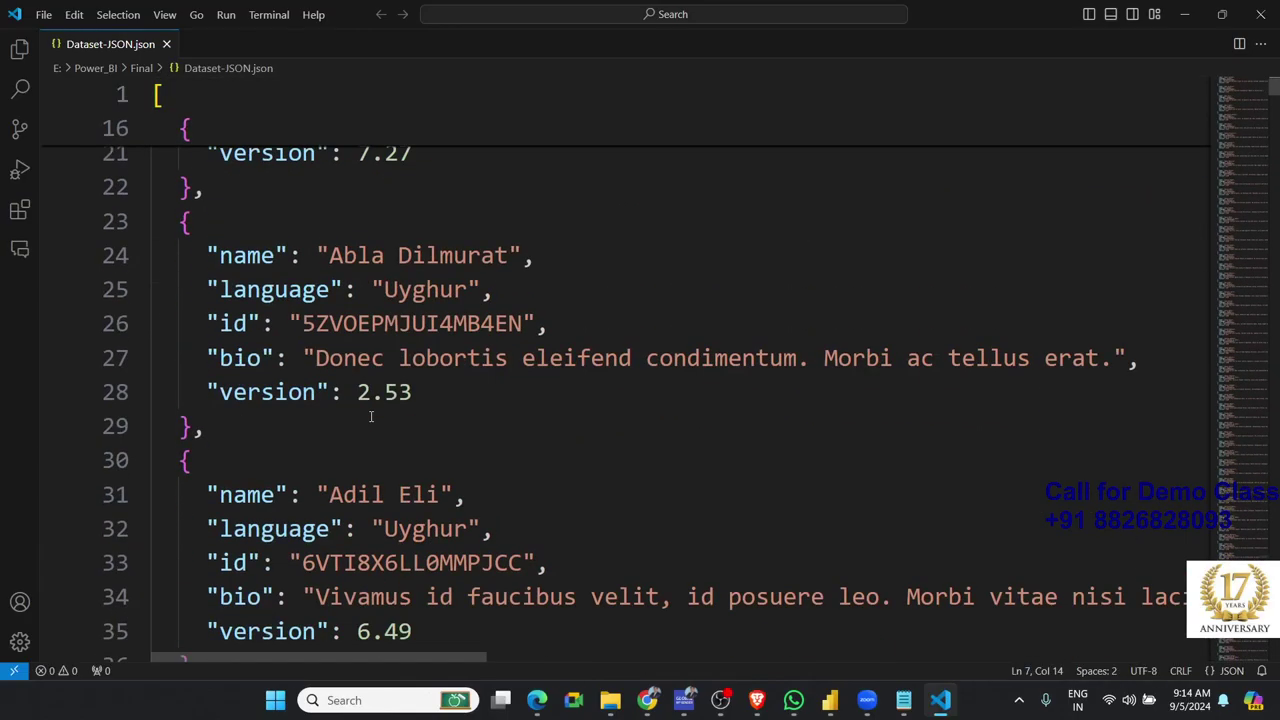
{"action": "scroll", "coordinate": [370, 416], "scroll_direction": "down", "scroll_amount": 4}
{"action": "scroll", "coordinate": [370, 416], "scroll_direction": "down", "scroll_amount": 3}
{"action": "scroll", "coordinate": [370, 416], "scroll_direction": "down", "scroll_amount": 4}
{"action": "scroll", "coordinate": [370, 416], "scroll_direction": "down", "scroll_amount": 4}
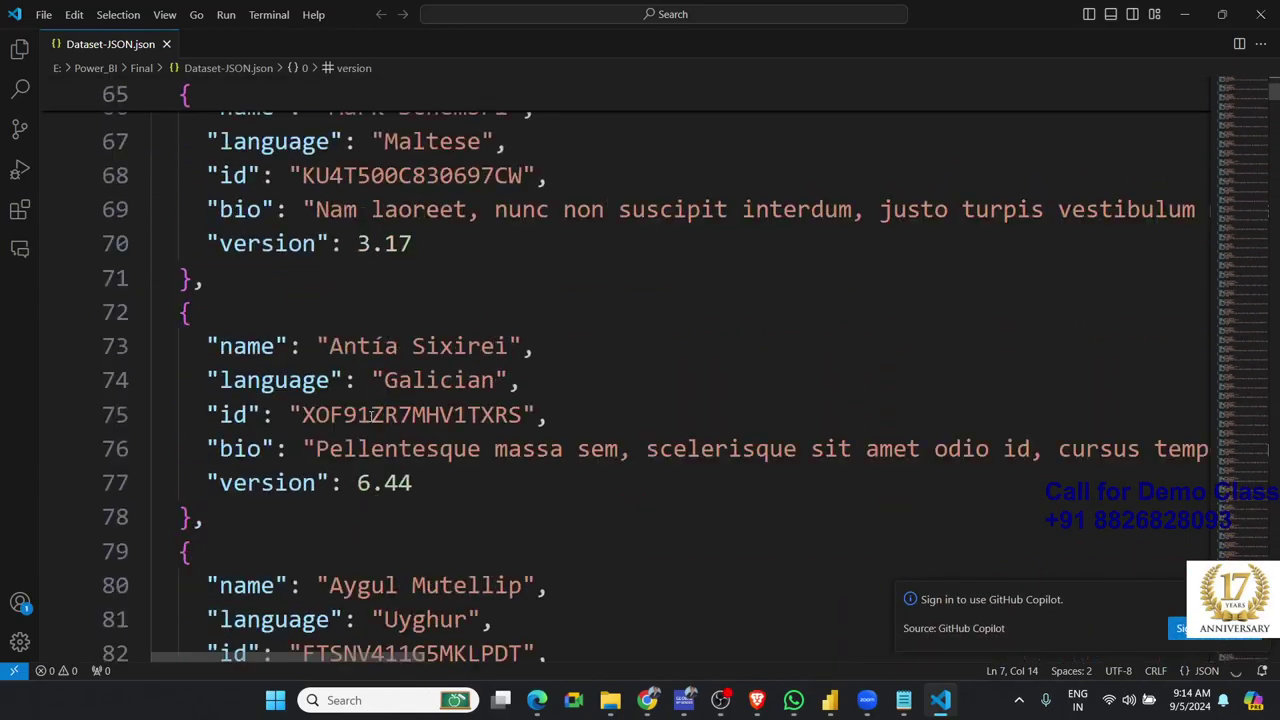
{"action": "scroll", "coordinate": [370, 416], "scroll_direction": "down", "scroll_amount": 1}
{"action": "scroll", "coordinate": [370, 416], "scroll_direction": "down", "scroll_amount": 1}
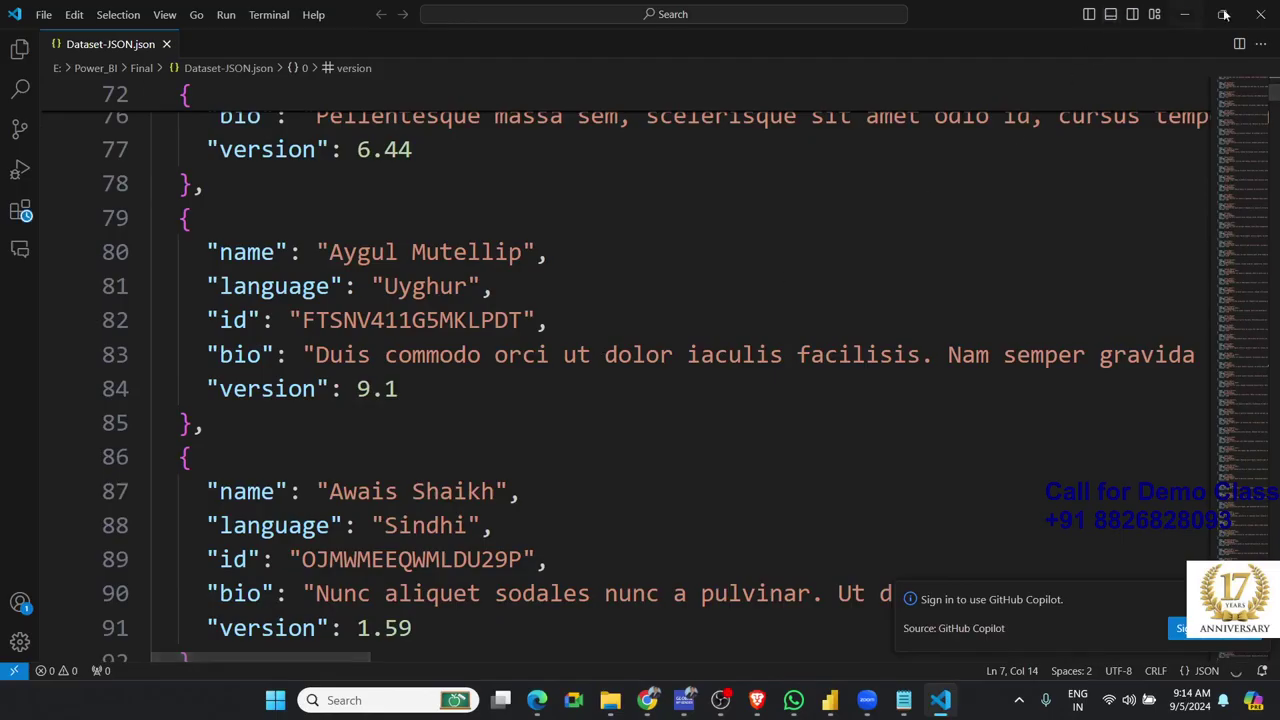
{"action": "left_click", "coordinate": [1260, 14]}
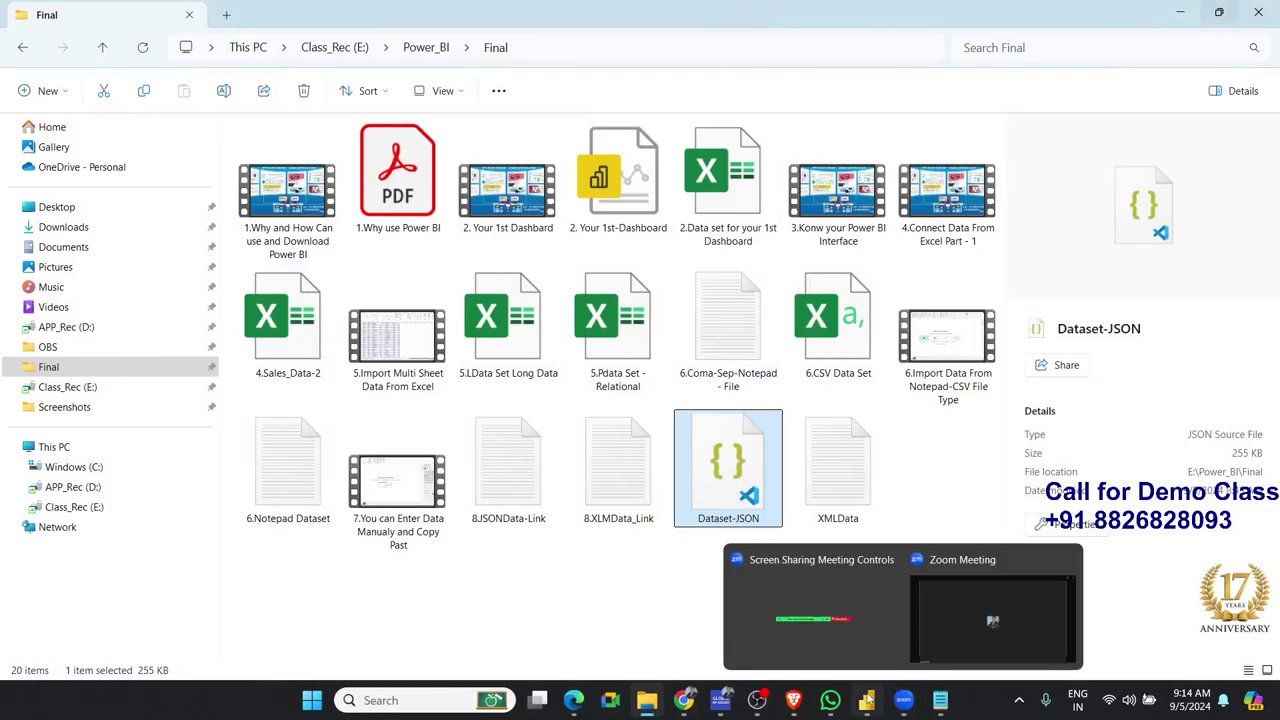
{"action": "left_click", "coordinate": [866, 700]}
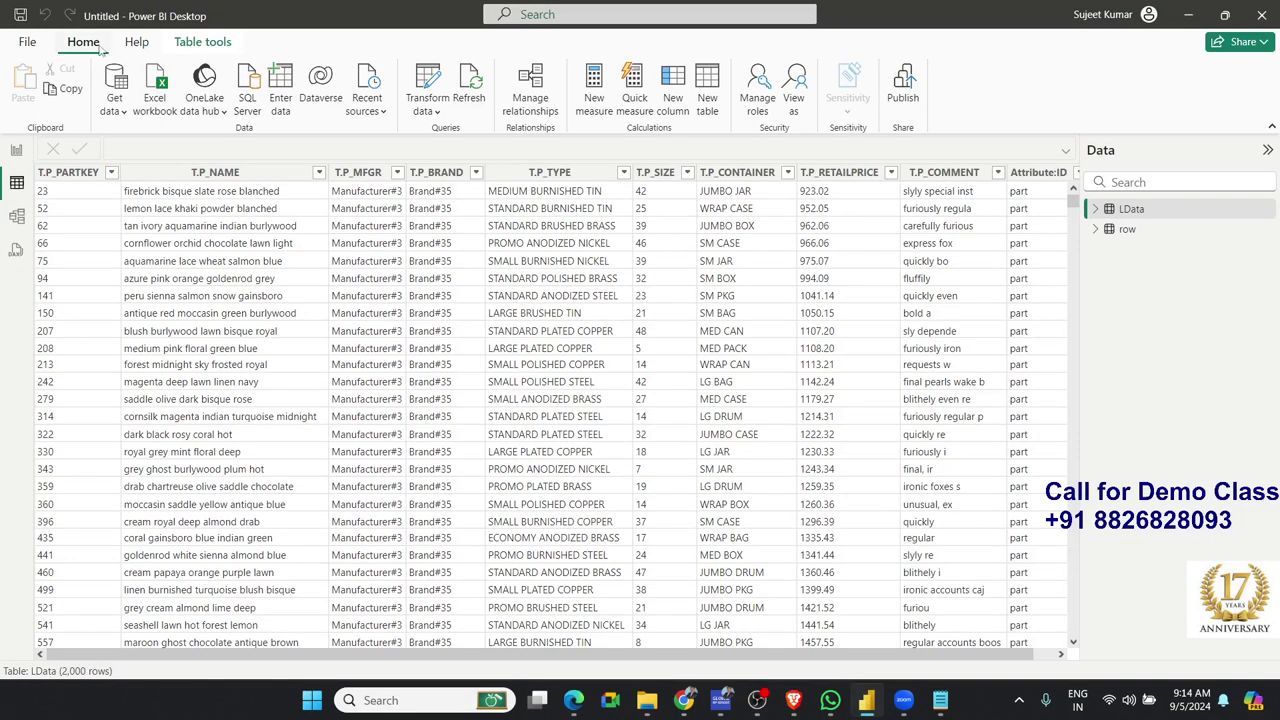
Import E:\Power_BI\Final\Dataset-JSON through the JSON connector in the full data source list.
{"action": "left_click", "coordinate": [126, 107]}
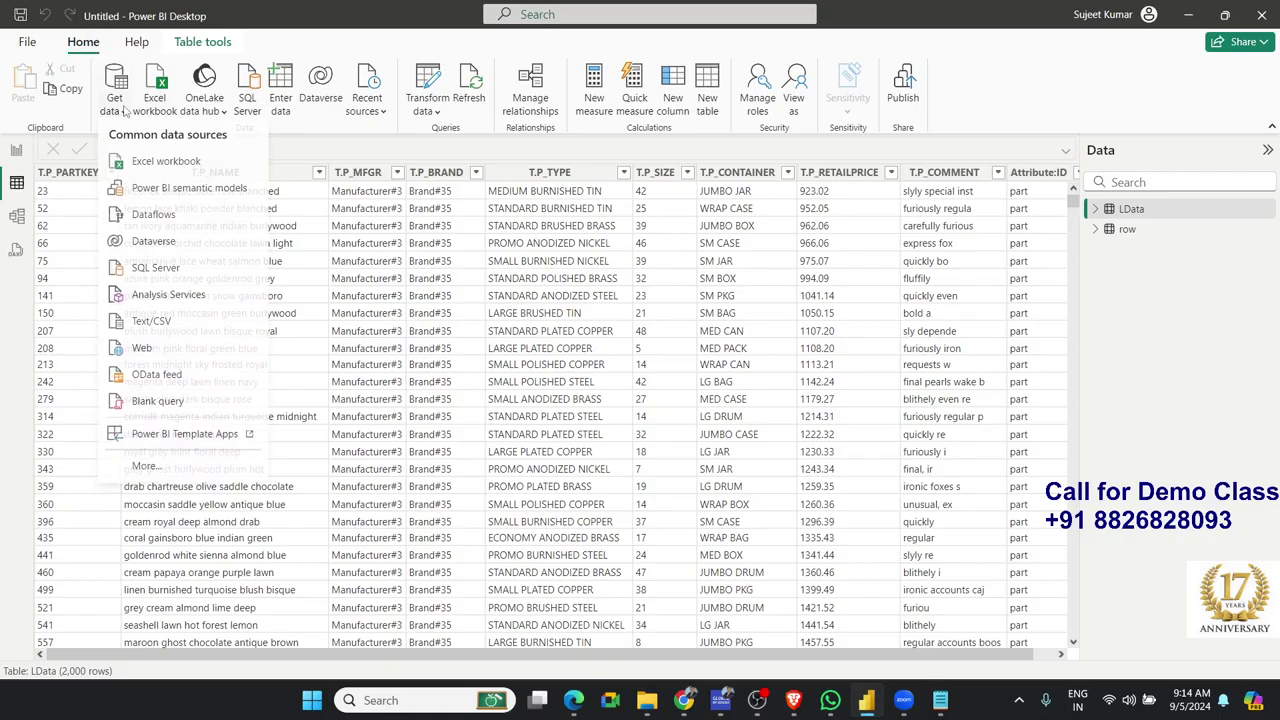
{"action": "left_click", "coordinate": [178, 466]}
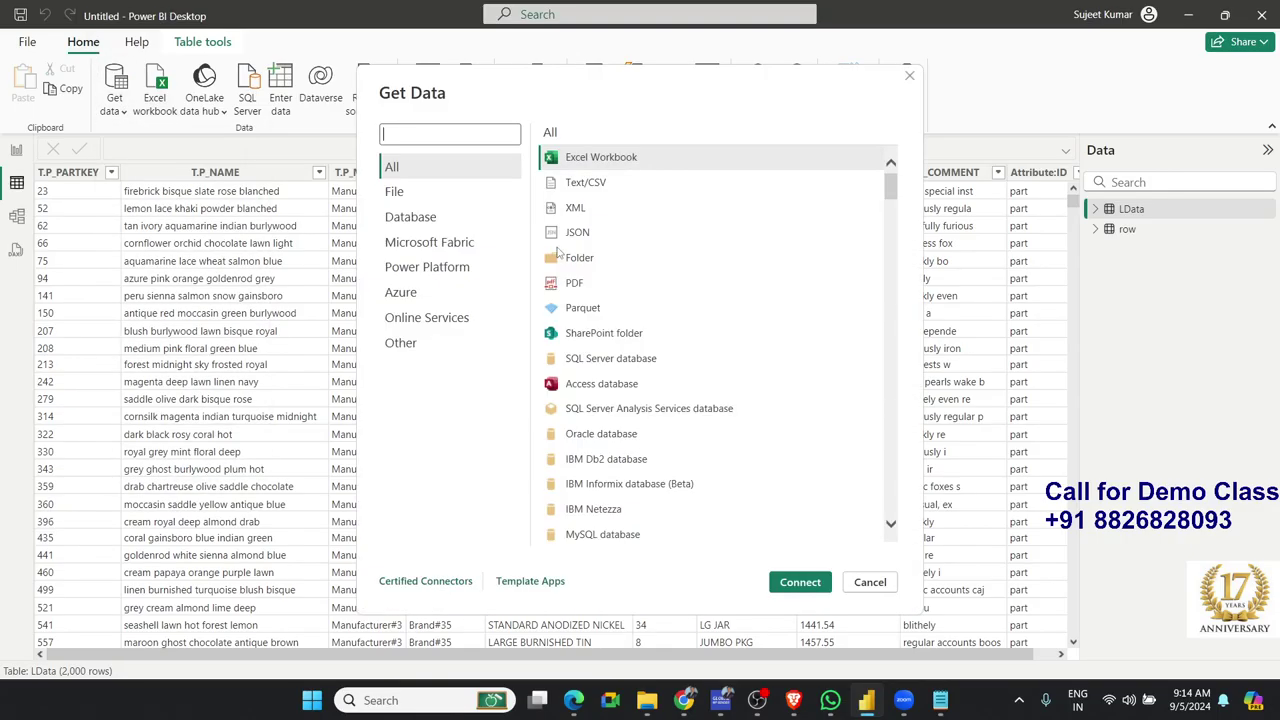
{"action": "left_click", "coordinate": [573, 234]}
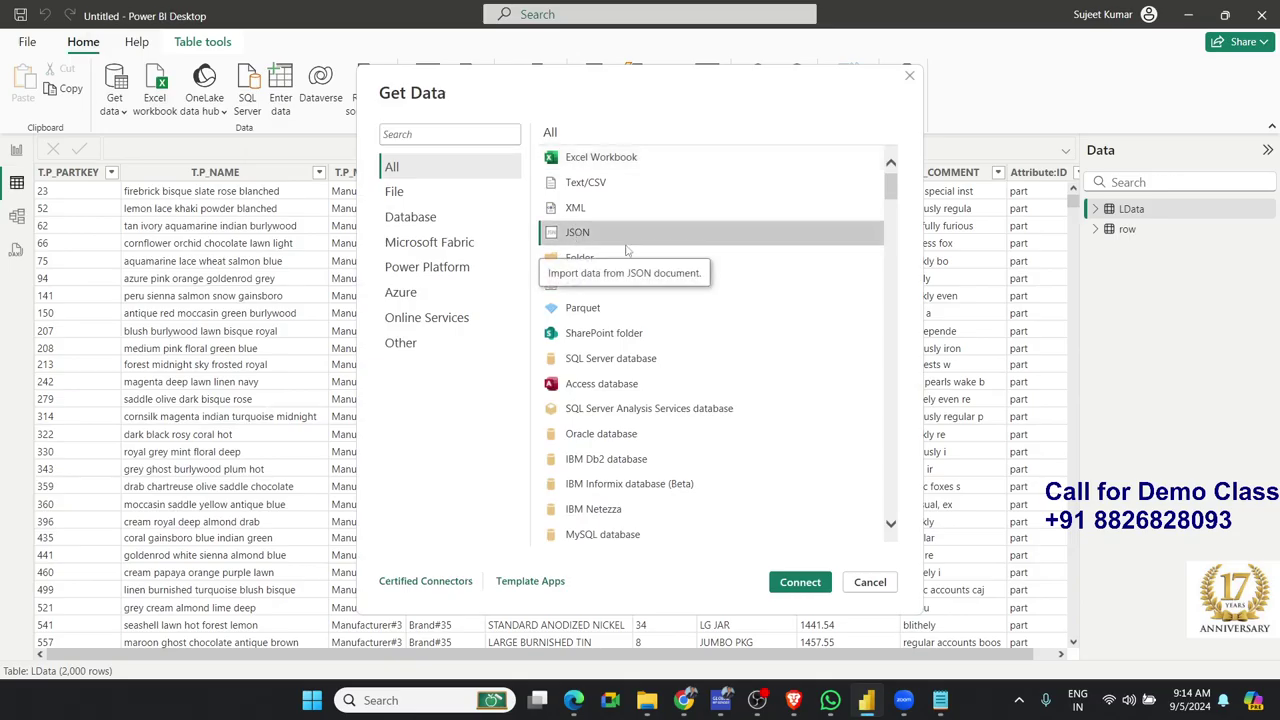
{"action": "left_click", "coordinate": [815, 583]}
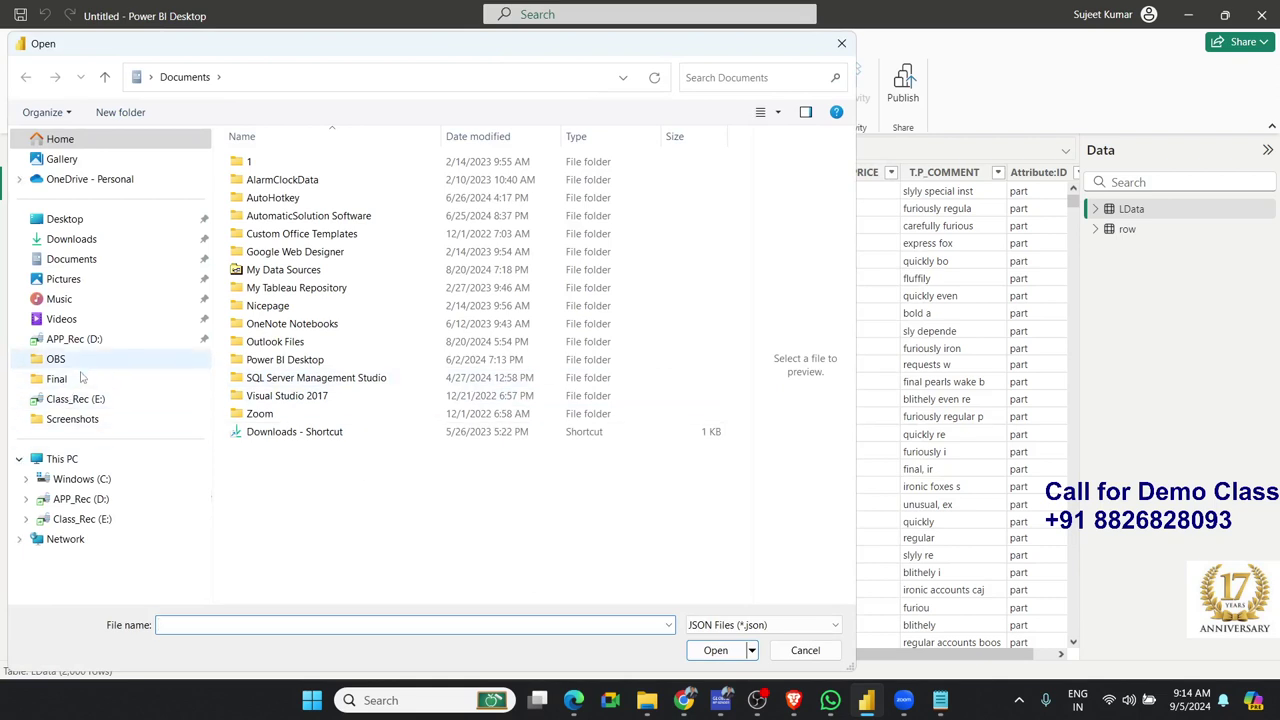
{"action": "left_click", "coordinate": [80, 381]}
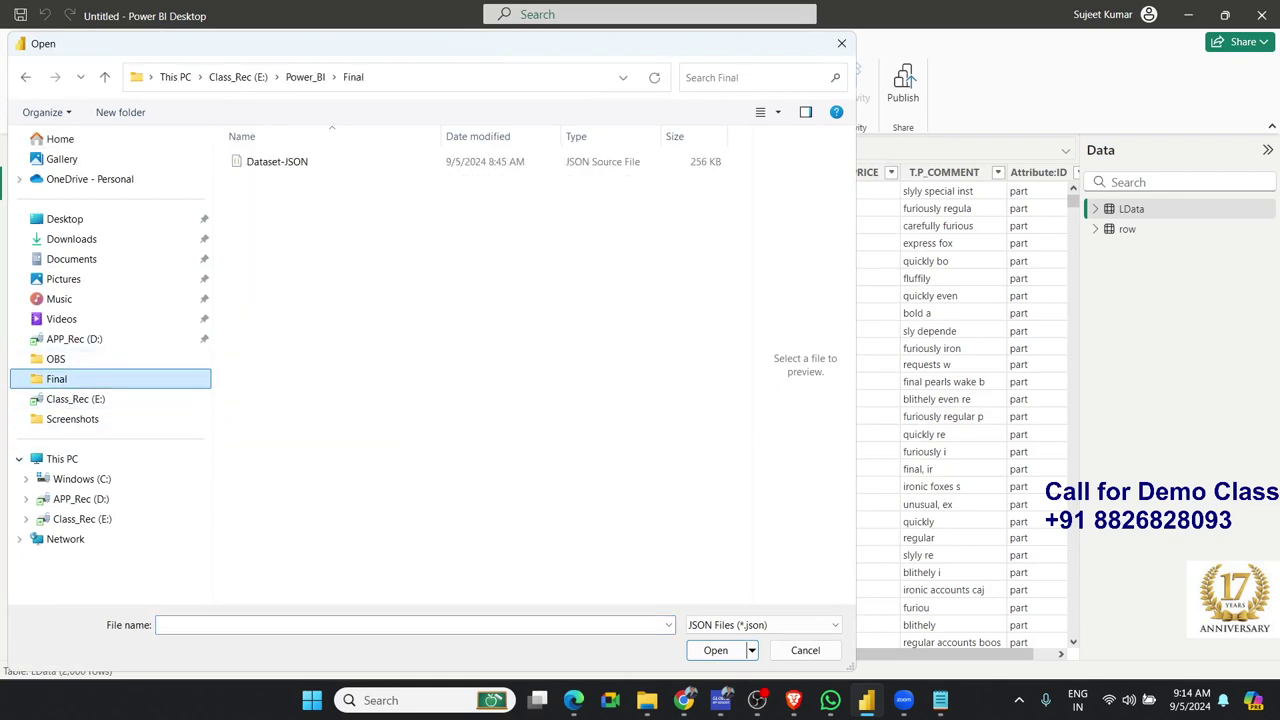
{"action": "left_click", "coordinate": [315, 168]}
{"action": "left_click", "coordinate": [716, 650]}
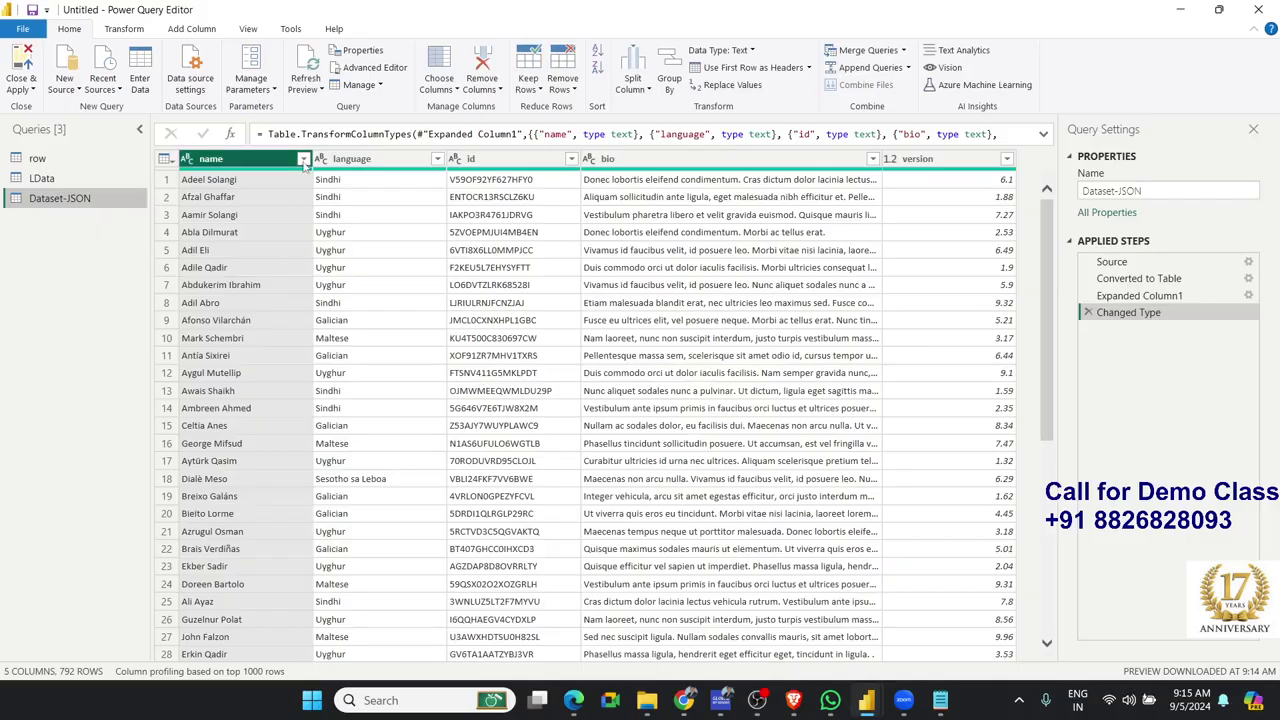
Check the LData and Dataset-JSON query previews, scrolling through the Dataset-JSON rows.
{"action": "left_click", "coordinate": [115, 179]}
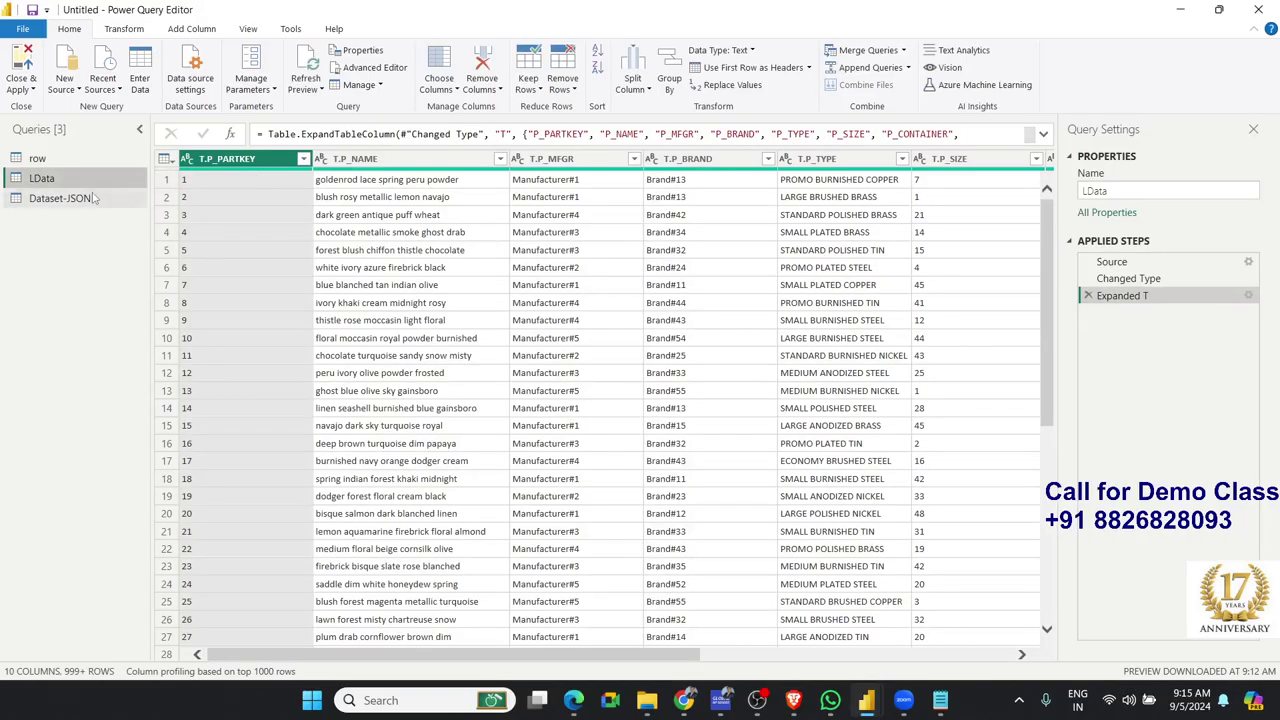
{"action": "left_click", "coordinate": [97, 198]}
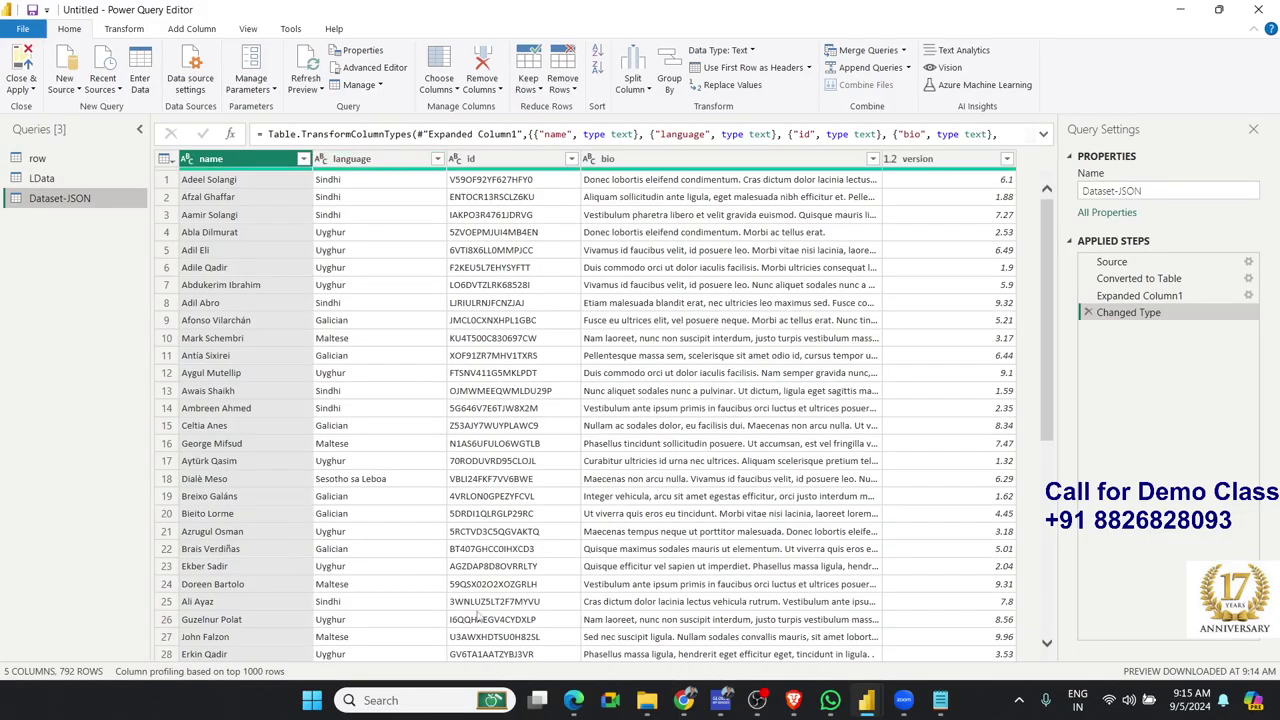
{"action": "scroll", "coordinate": [1025, 395], "scroll_direction": "down", "scroll_amount": 1}
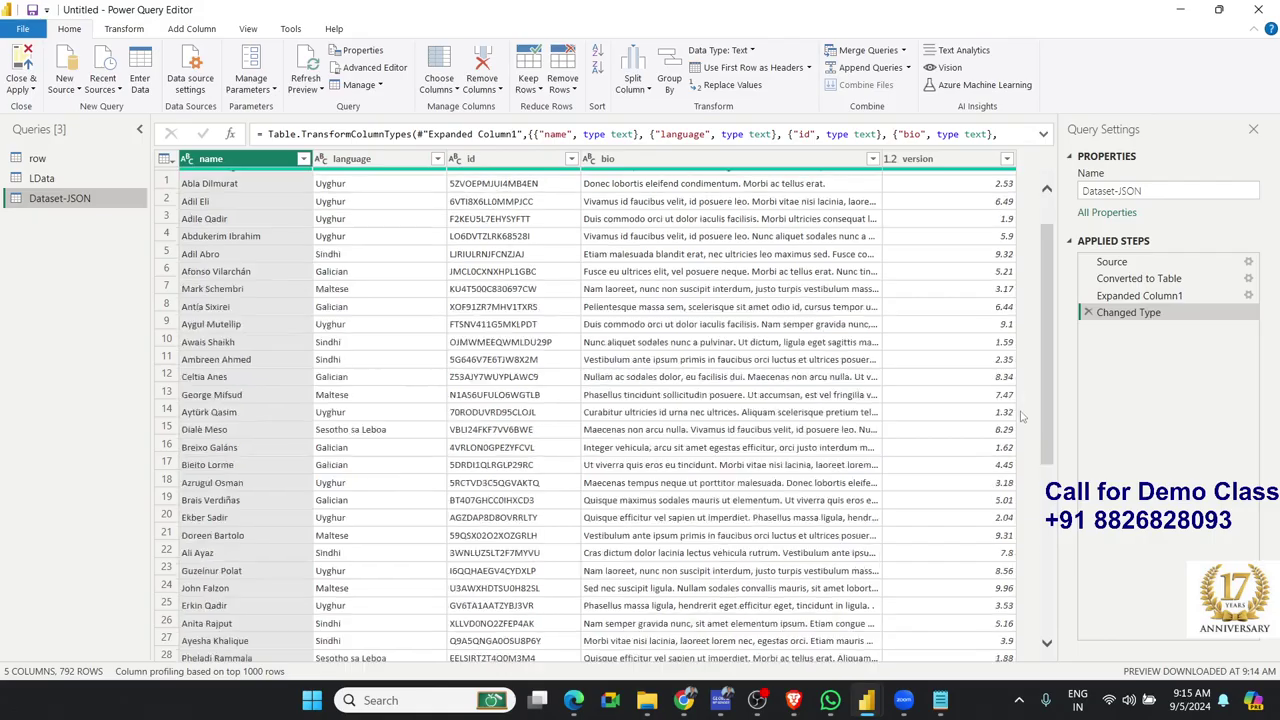
{"action": "scroll", "coordinate": [1025, 395], "scroll_direction": "down", "scroll_amount": 6}
{"action": "scroll", "coordinate": [1025, 395], "scroll_direction": "up", "scroll_amount": 7}
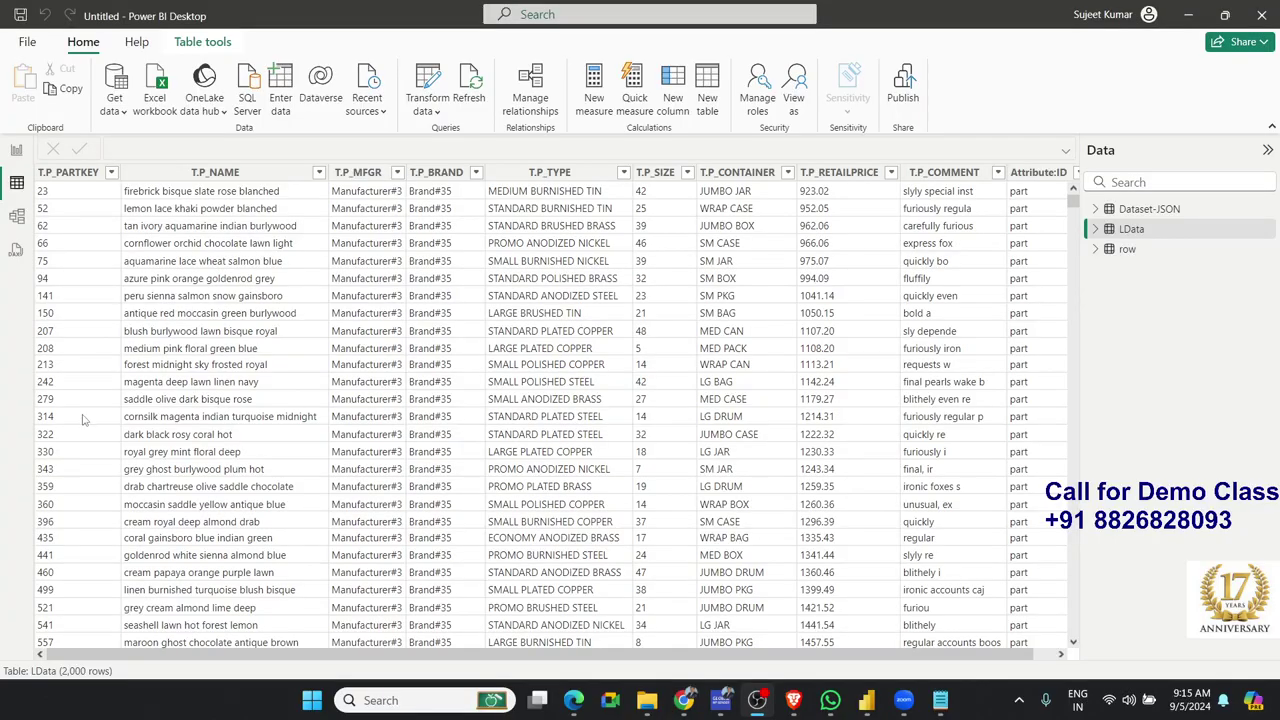
Open 8.JSONData-Link.txt, copy the sample_users_with_id.json gist link, and return to Power BI.
{"action": "left_click", "coordinate": [647, 704]}
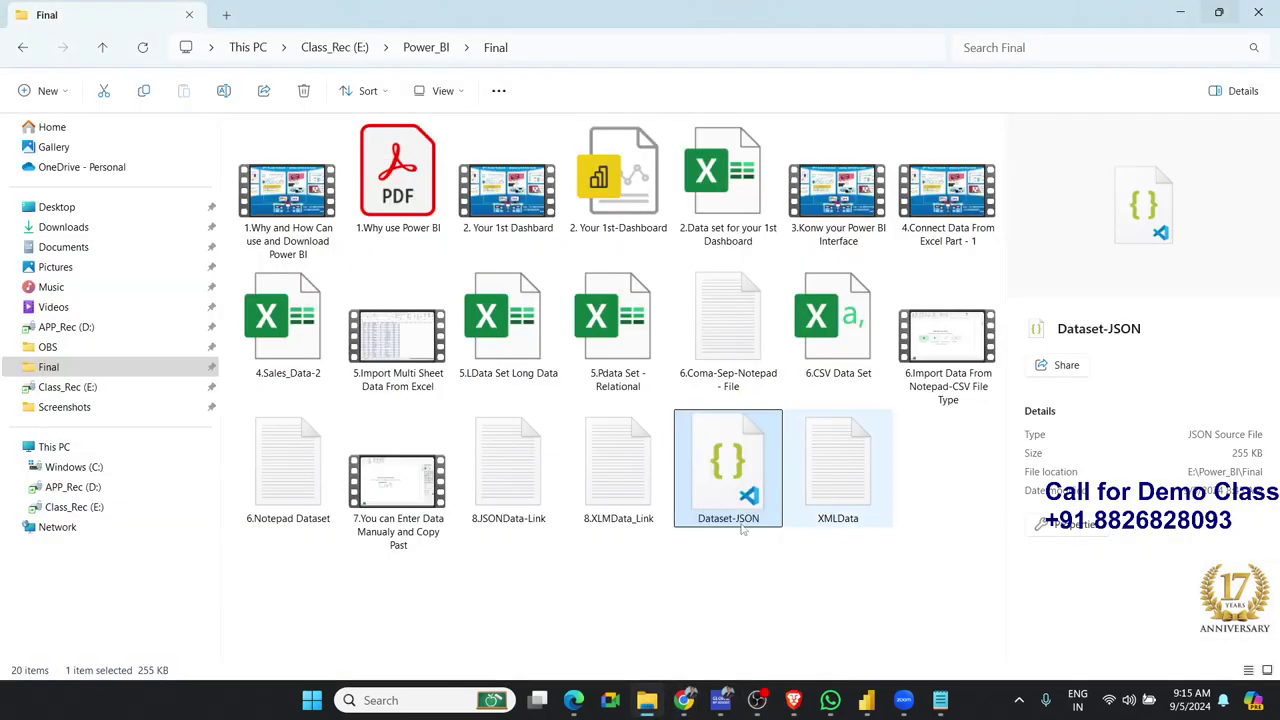
{"action": "left_click", "coordinate": [633, 518]}
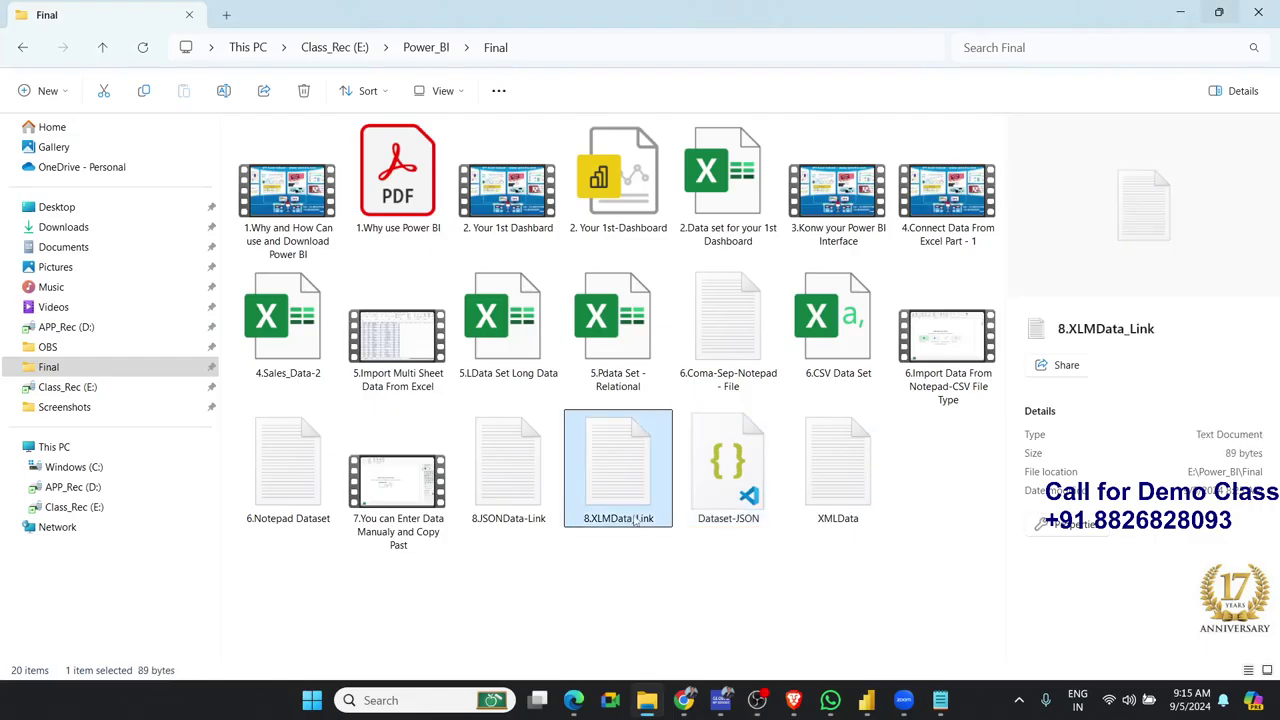
{"action": "left_click", "coordinate": [517, 498]}
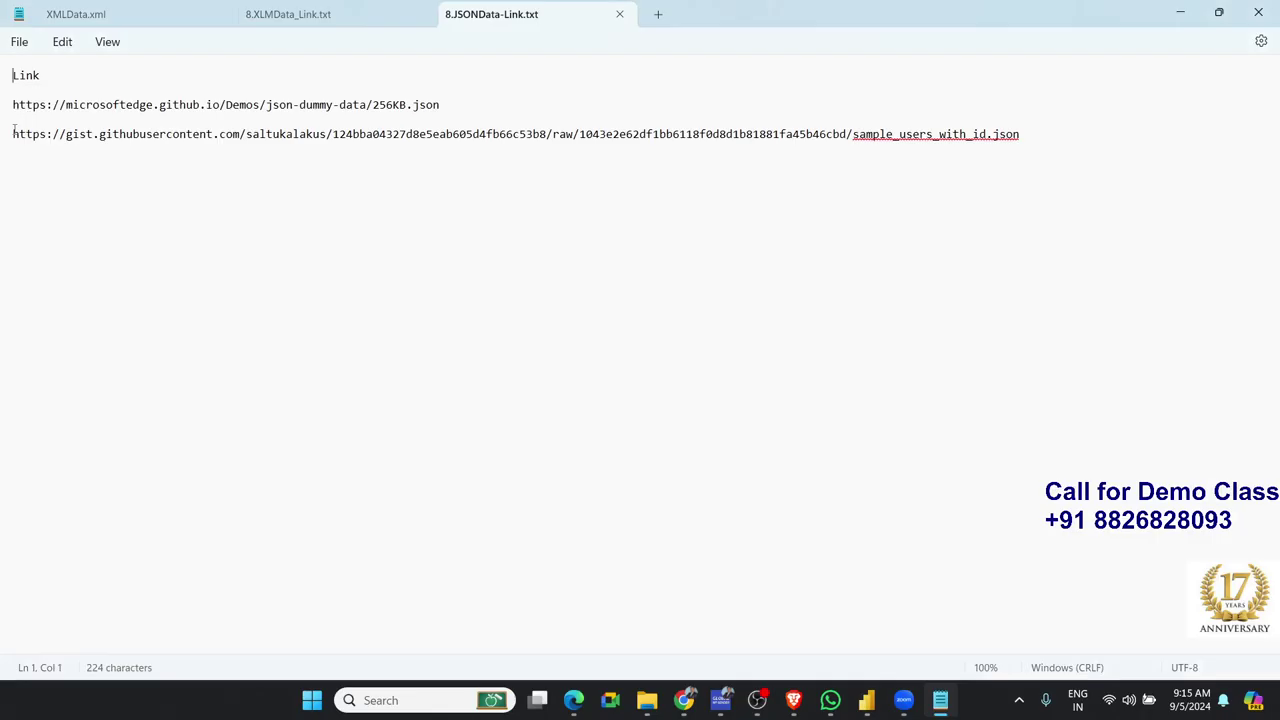
{"action": "left_click_drag", "start_coordinate": [13, 134], "coordinate": [1024, 155]}
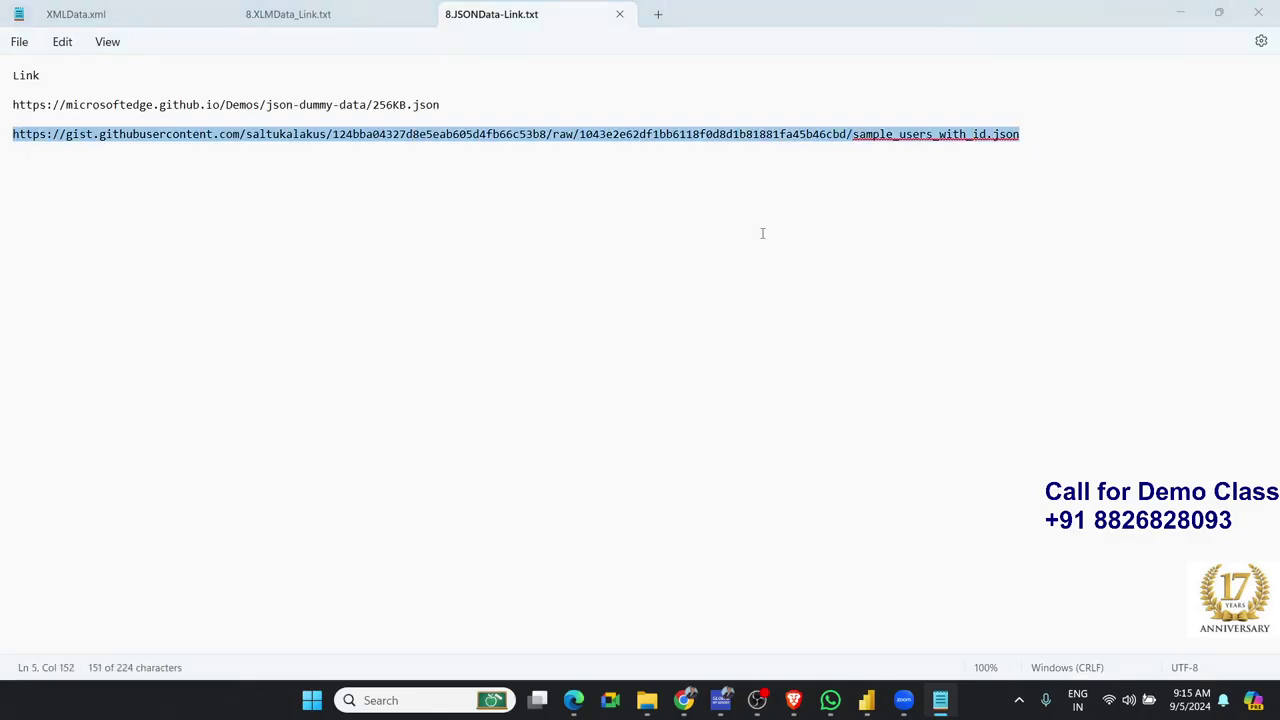
{"action": "key", "text": "alt+Tab"}
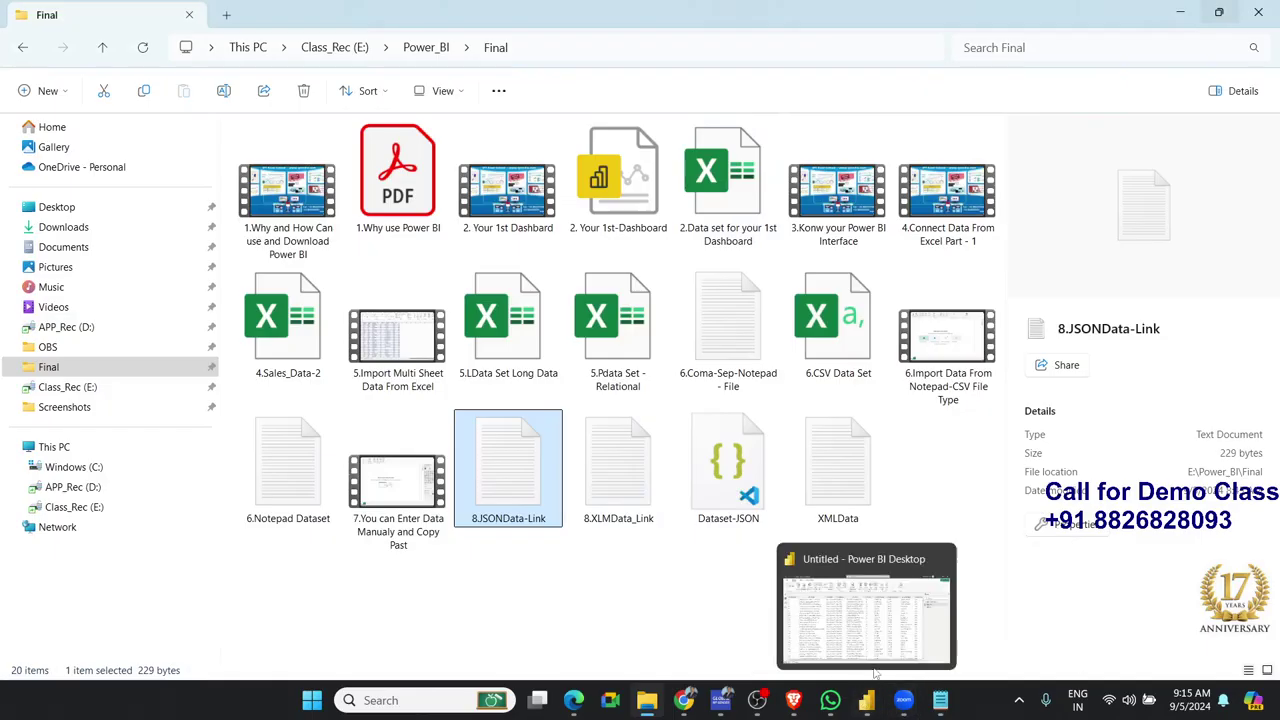
{"action": "left_click", "coordinate": [866, 700]}
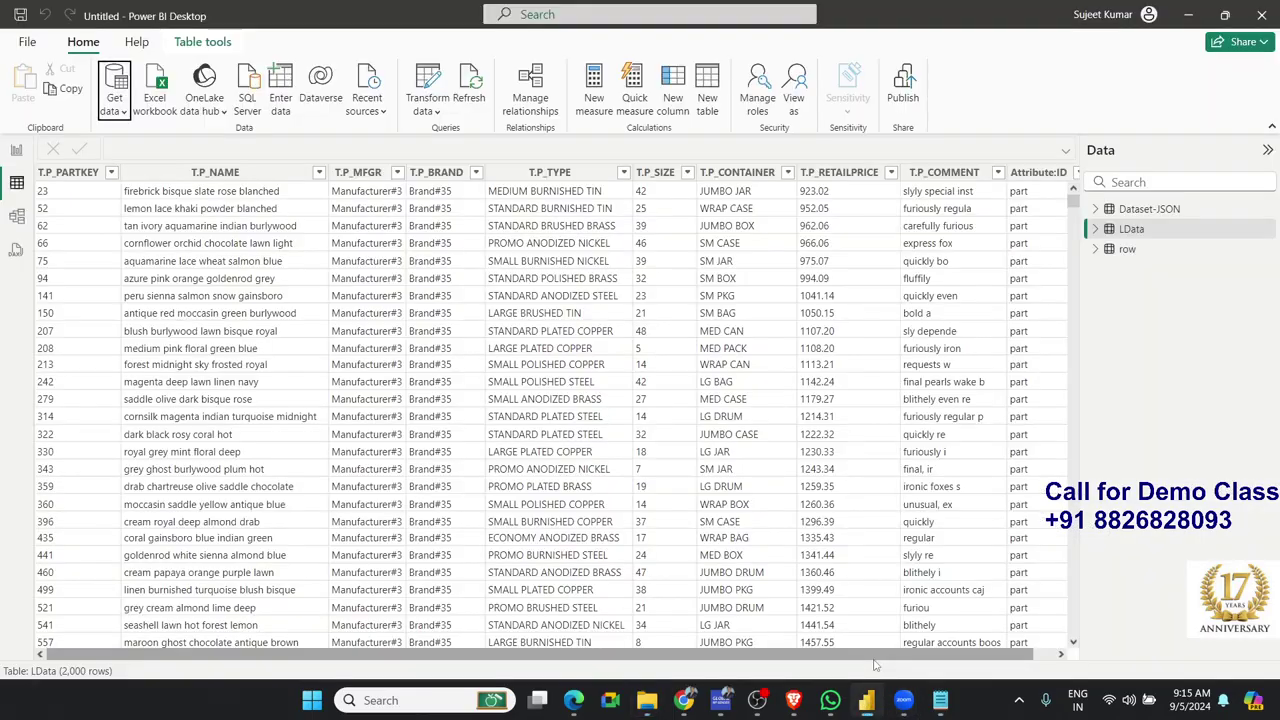
Paste the sample_users_with_id.json gist link into the Excel workbook file dialog and open it.
{"action": "left_click", "coordinate": [156, 88]}
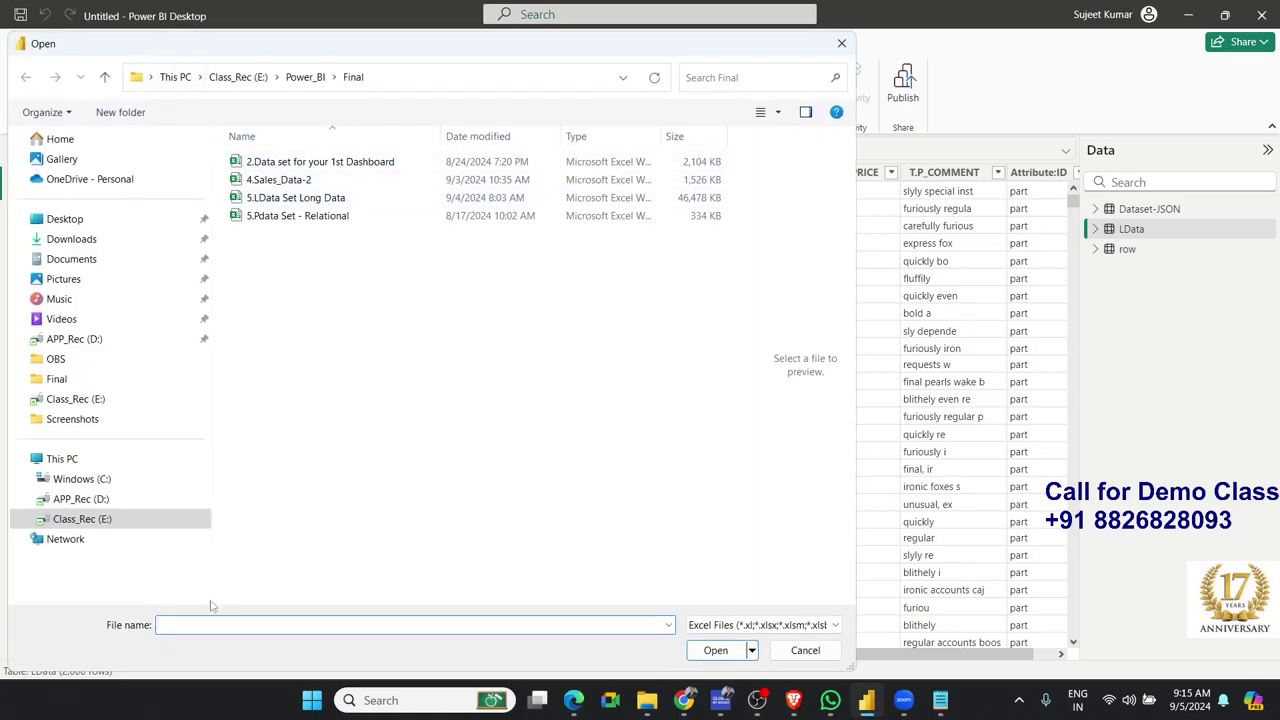
{"action": "key", "text": "ctrl+v"}
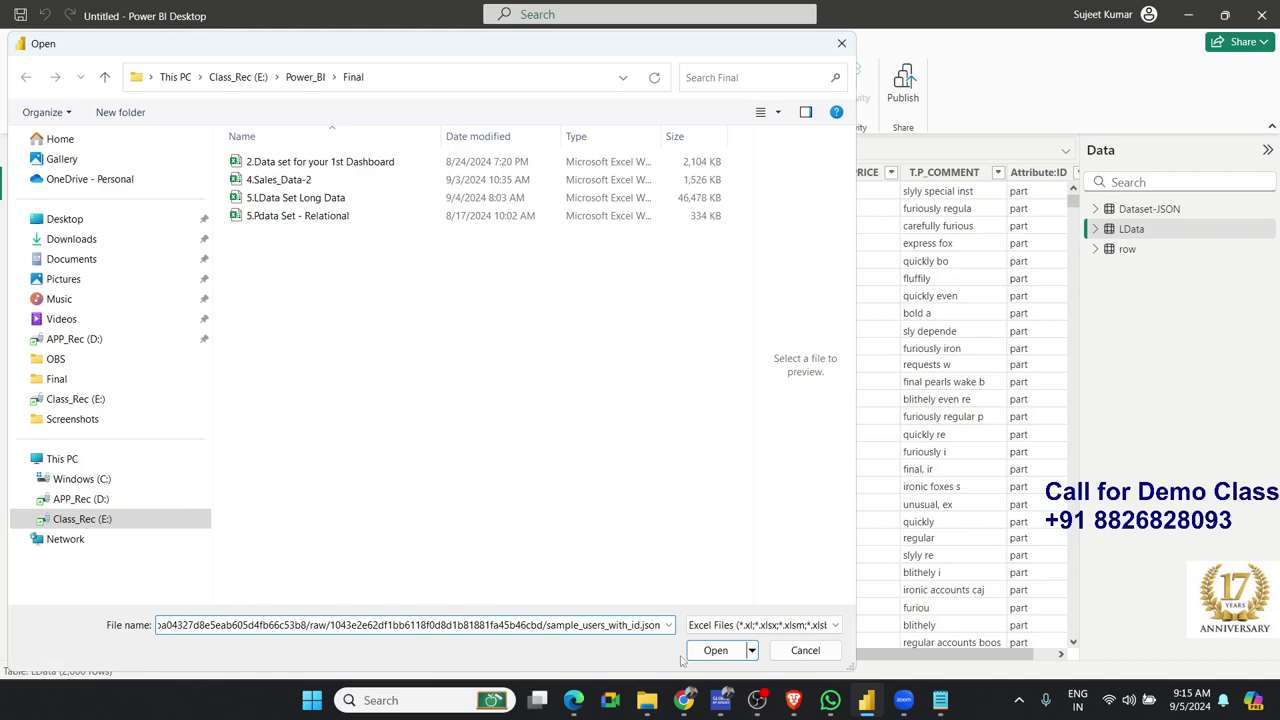
{"action": "left_click", "coordinate": [710, 651]}
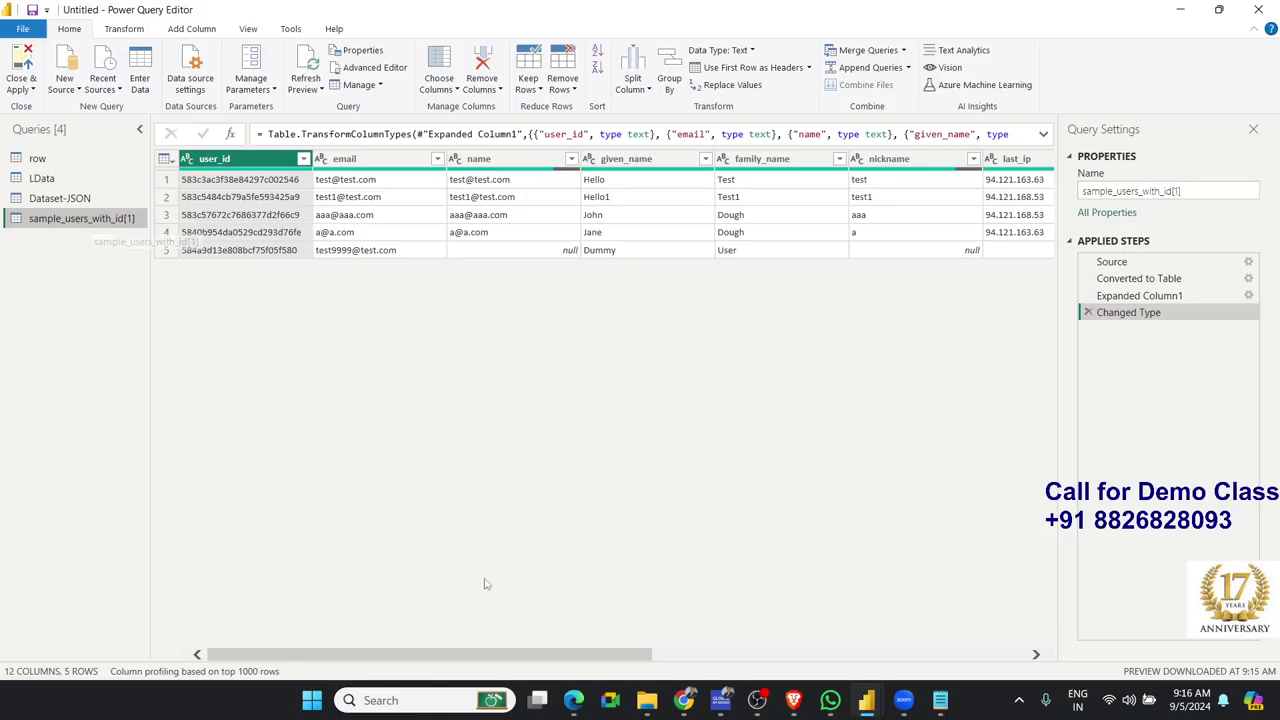
Check the sample_users_with_id[1] preview columns, then apply the query to load it into the model.
{"action": "left_click_drag", "start_coordinate": [500, 647], "coordinate": [932, 637]}
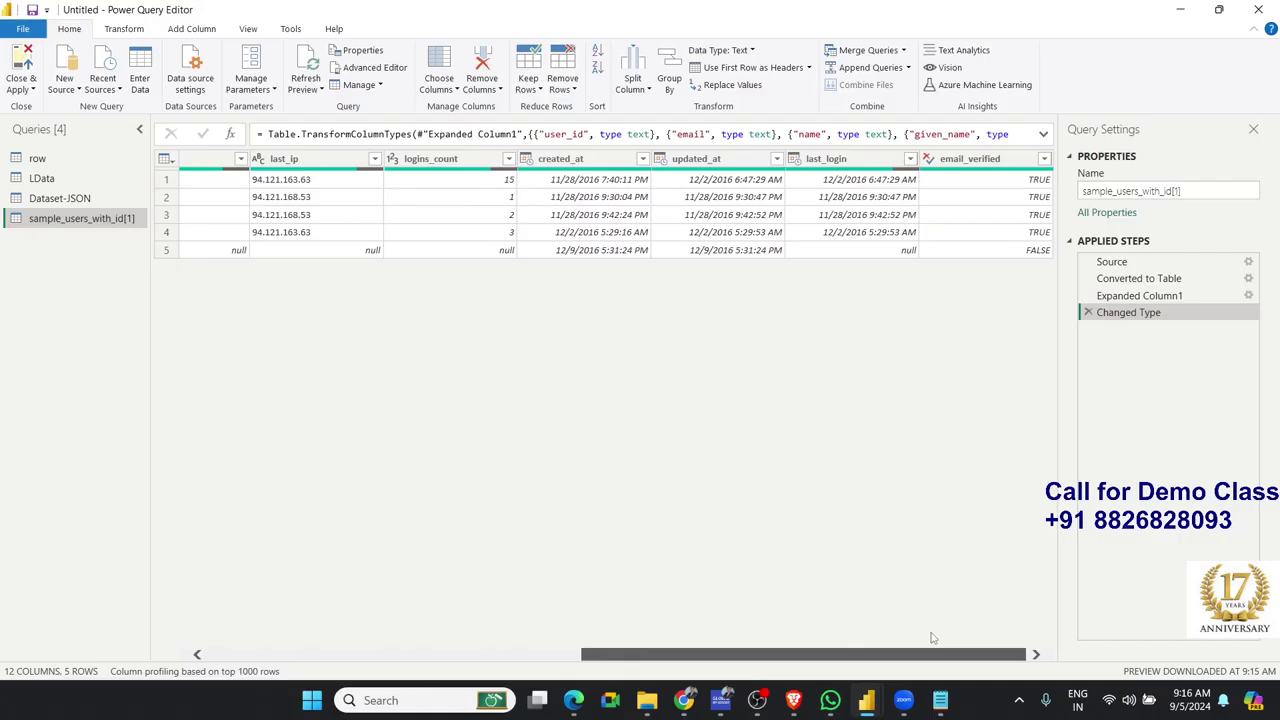
{"action": "left_click_drag", "start_coordinate": [932, 637], "coordinate": [641, 618]}
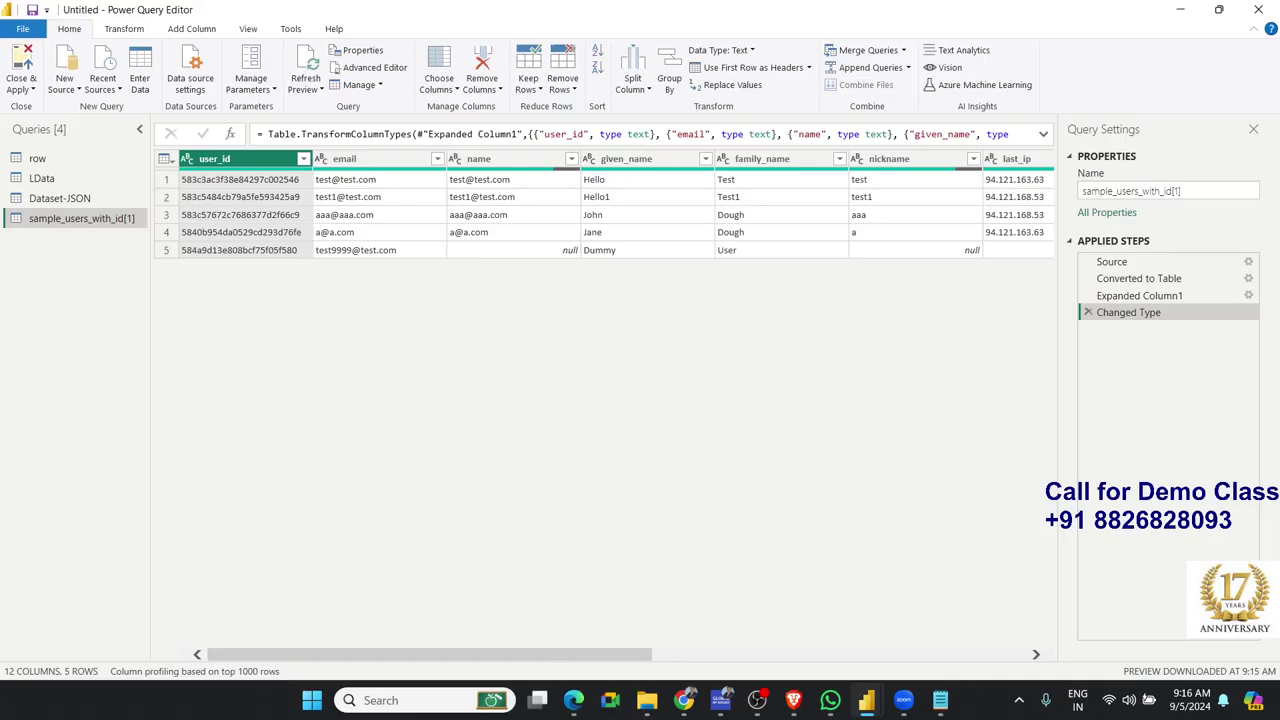
{"action": "left_click", "coordinate": [27, 62]}
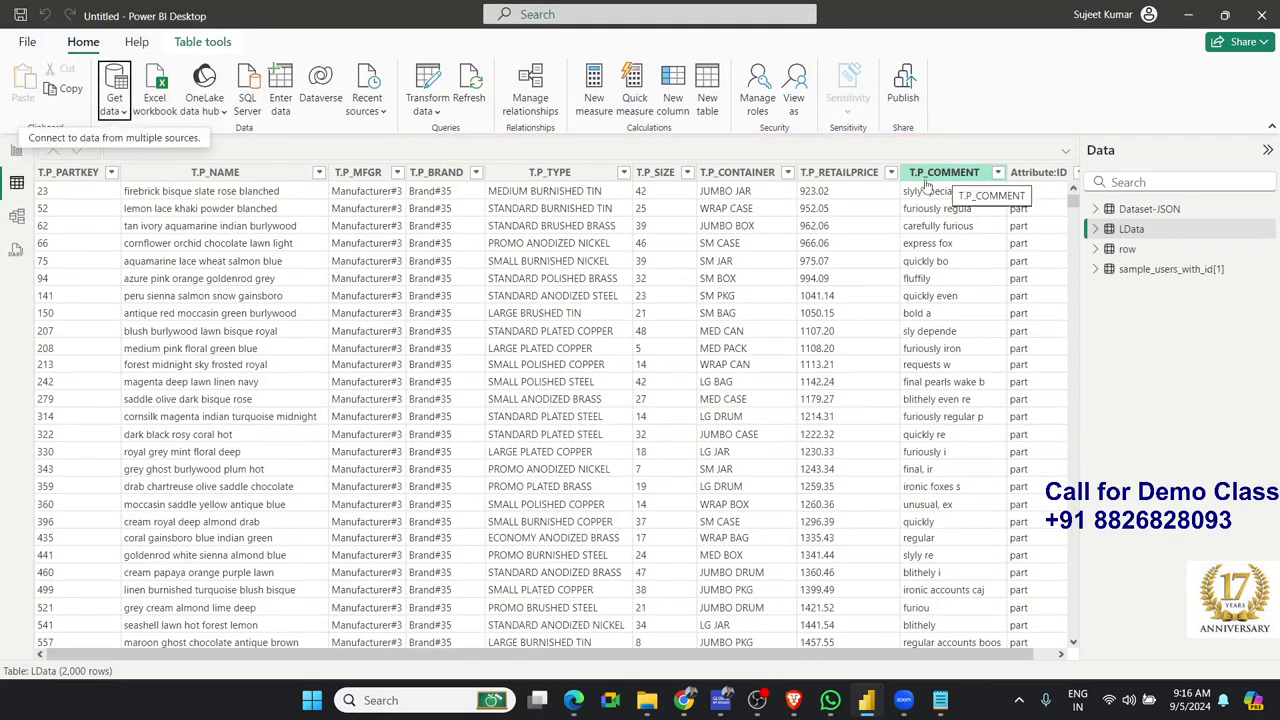
Select LData's T_P_MFGR column in Data view to show its Text type and 5 distinct values.
{"action": "left_click", "coordinate": [378, 295]}
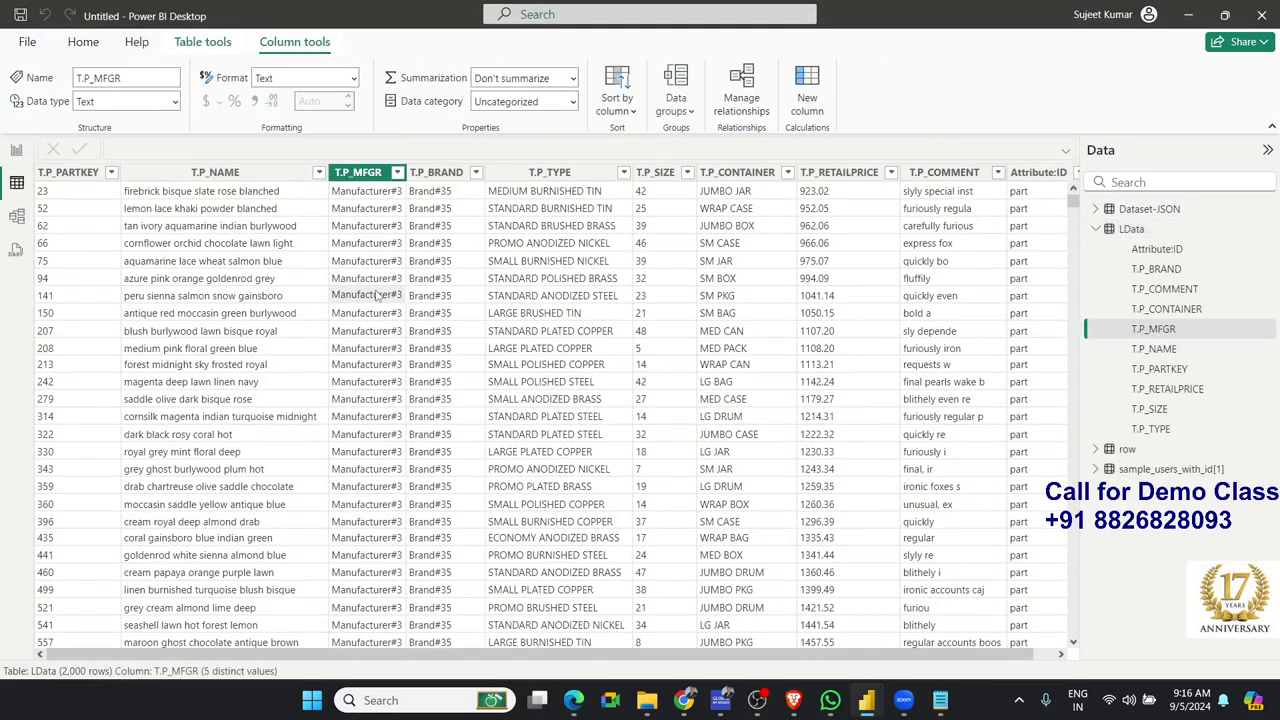